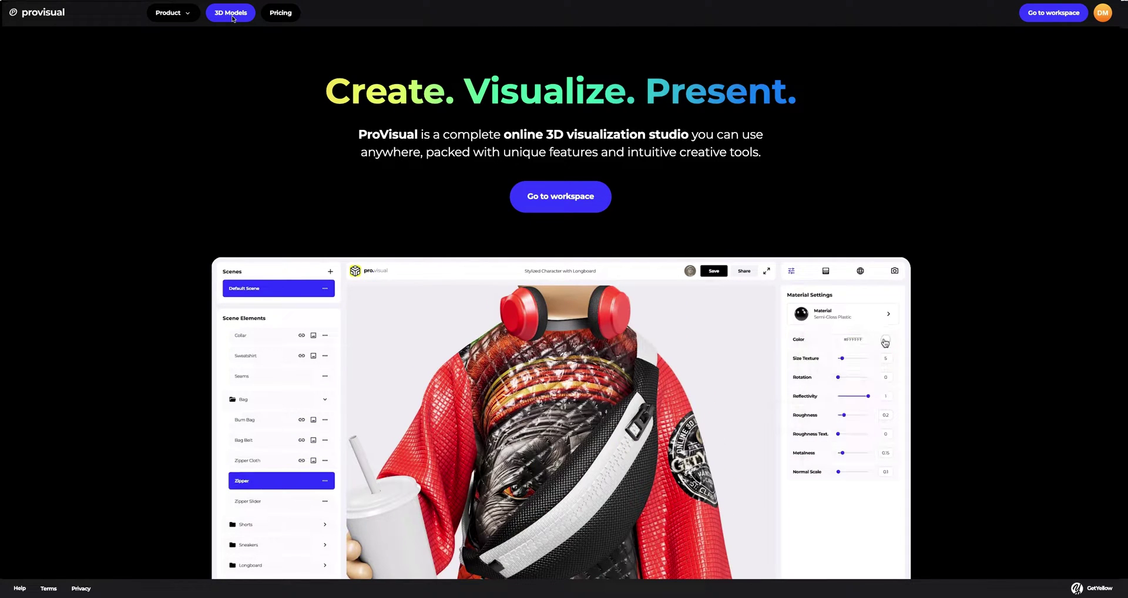
- Open the 3D Models gallery from the top navigation bar
{"action": "left_click", "coordinate": [231, 13]}
{"action": "scroll", "coordinate": [231, 145], "scroll_direction": "down", "scroll_amount": 2}
- Scroll down the gallery until the T-Shirt on Hanger cards are visible
{"action": "scroll", "coordinate": [231, 145], "scroll_direction": "down", "scroll_amount": 12}
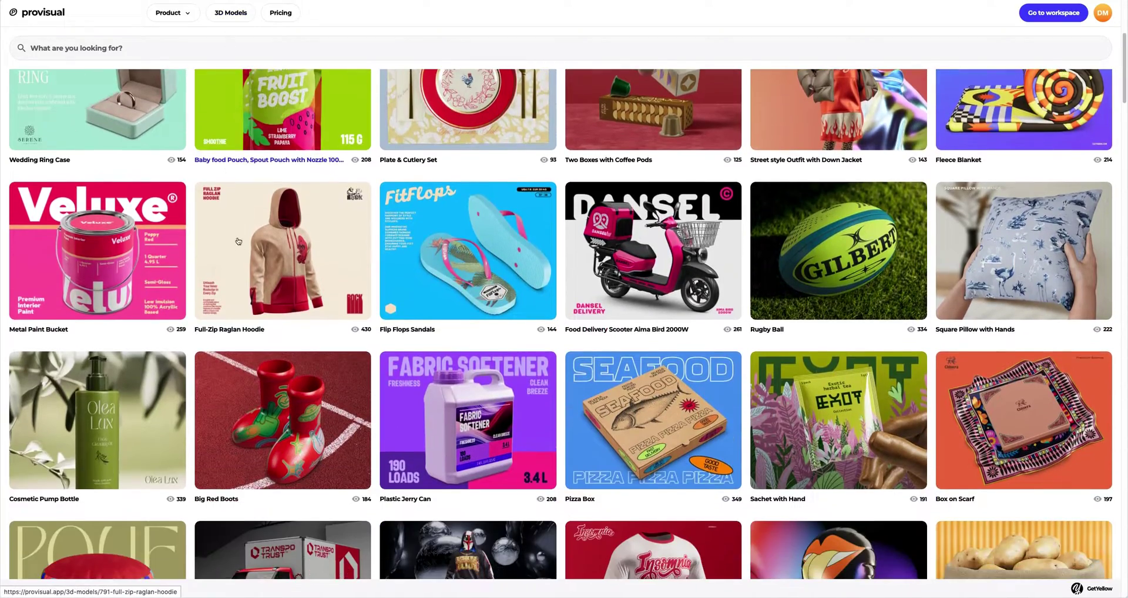
{"action": "scroll", "coordinate": [249, 338], "scroll_direction": "down", "scroll_amount": 18}
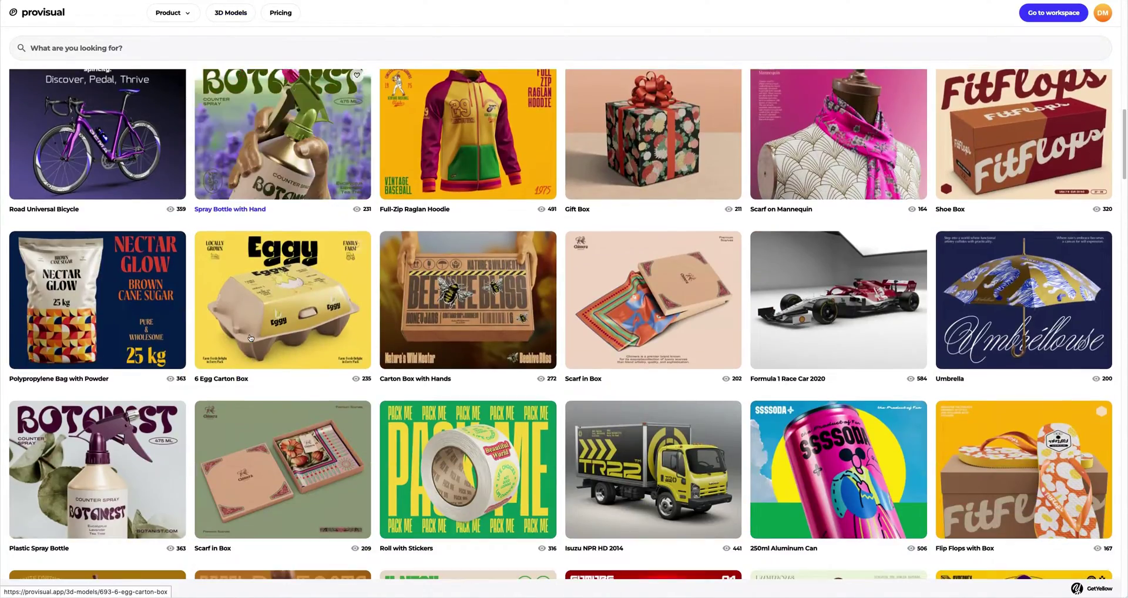
{"action": "scroll", "coordinate": [250, 338], "scroll_direction": "down", "scroll_amount": 8}
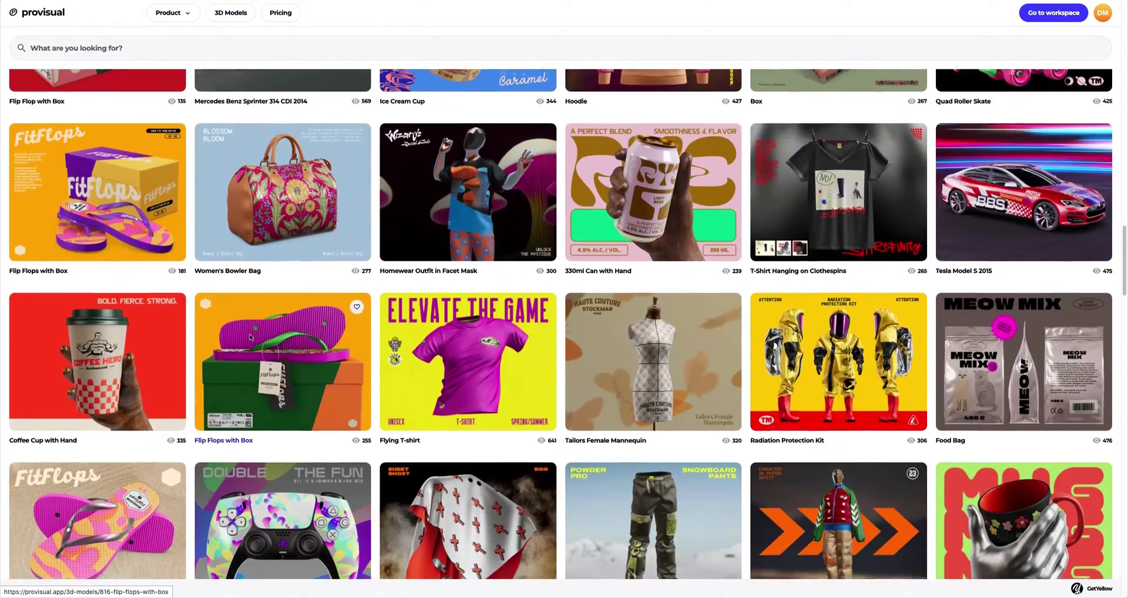
{"action": "scroll", "coordinate": [250, 337], "scroll_direction": "down", "scroll_amount": 7}
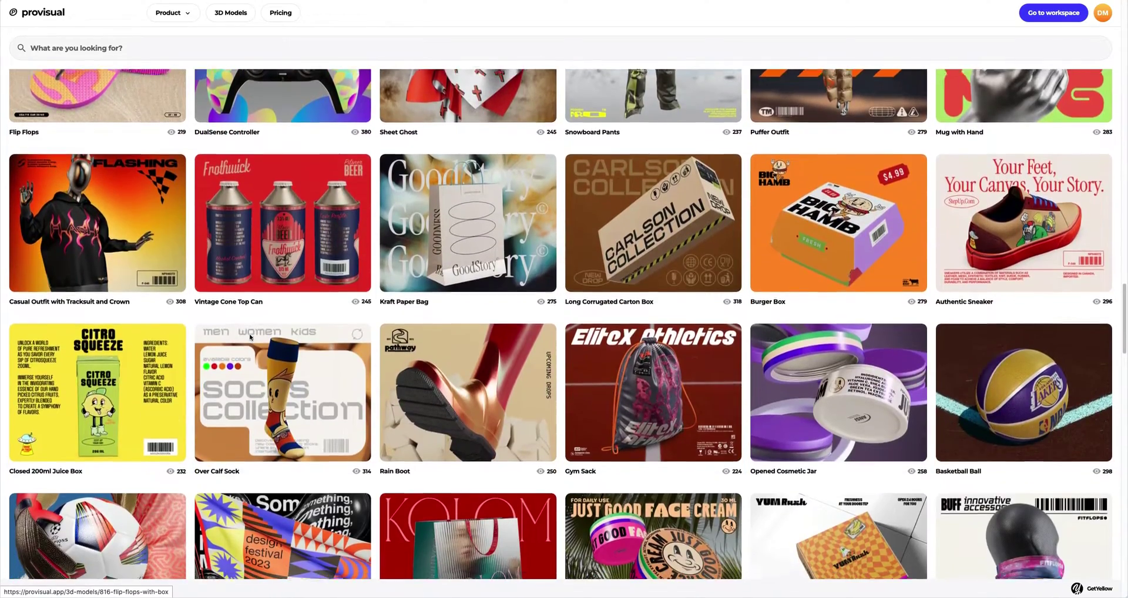
{"action": "scroll", "coordinate": [249, 338], "scroll_direction": "down", "scroll_amount": 9}
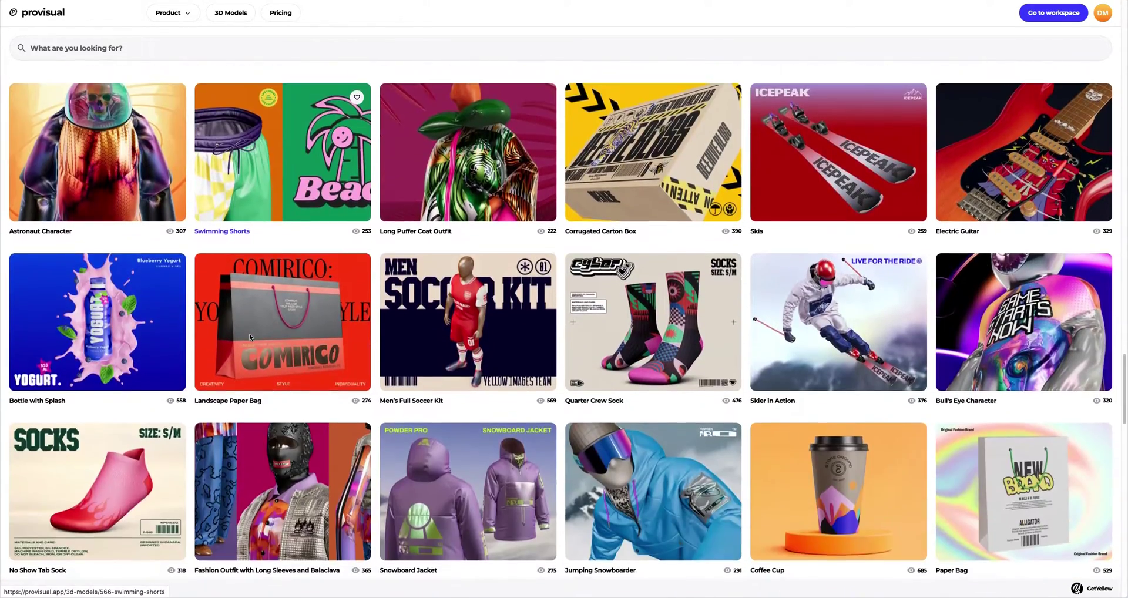
{"action": "scroll", "coordinate": [249, 336], "scroll_direction": "down", "scroll_amount": 8}
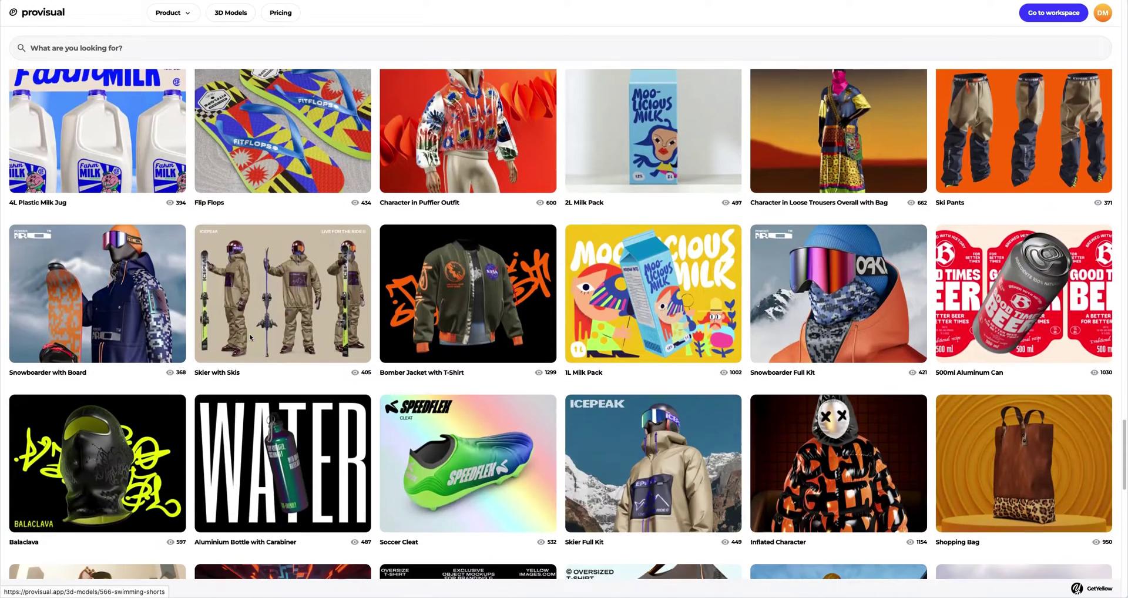
{"action": "scroll", "coordinate": [249, 337], "scroll_direction": "down", "scroll_amount": 1}
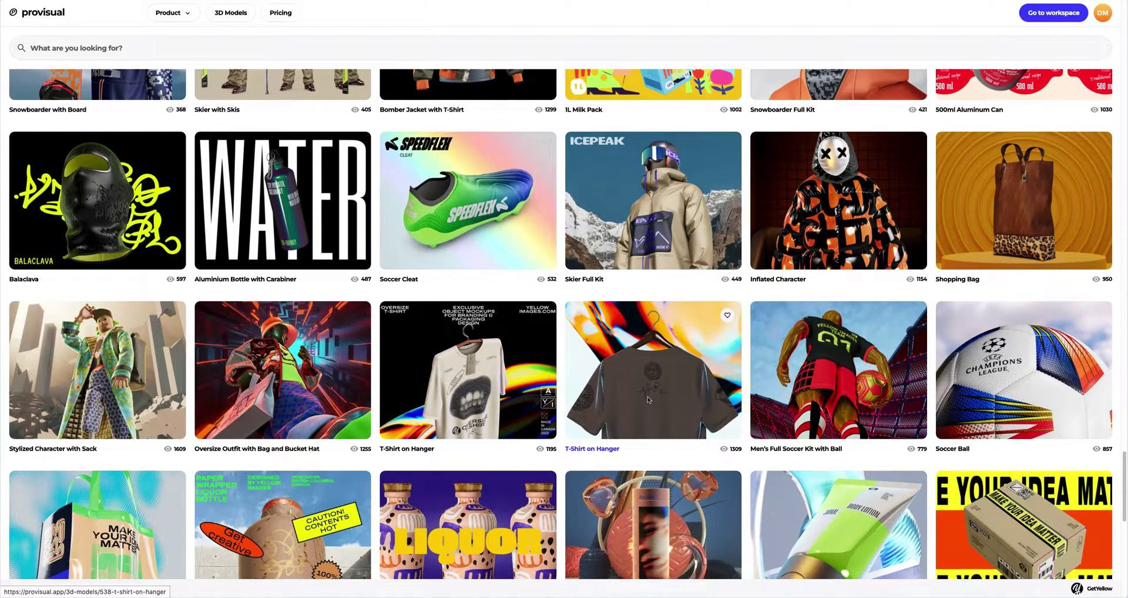
- Preview the T-Shirt on Hanger model's sample images and create a project from it
{"action": "left_click", "coordinate": [450, 371]}
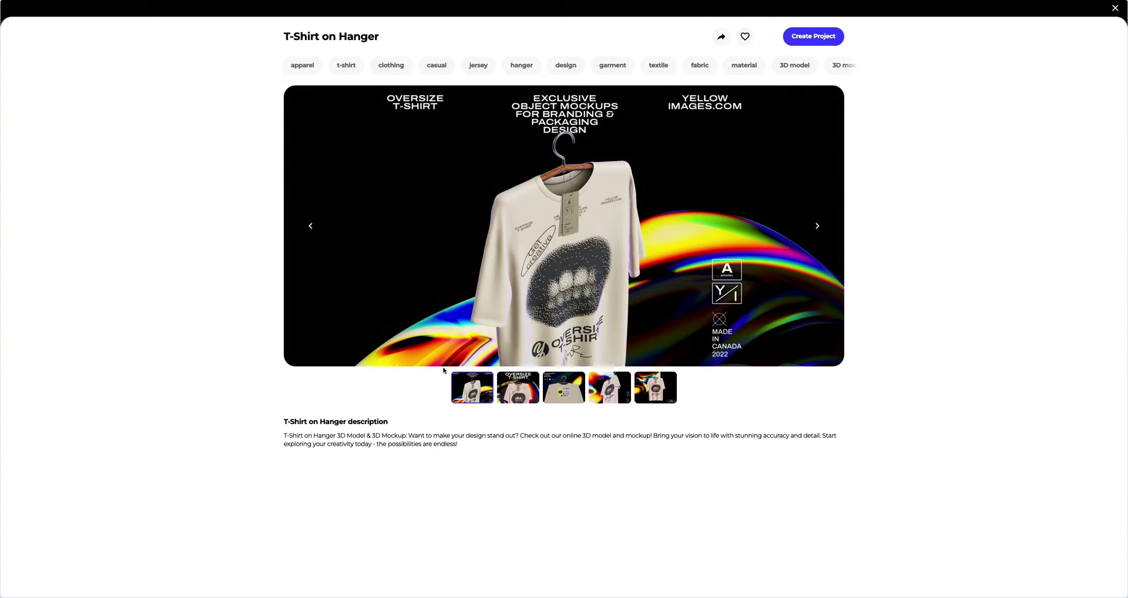
{"action": "left_click", "coordinate": [513, 388]}
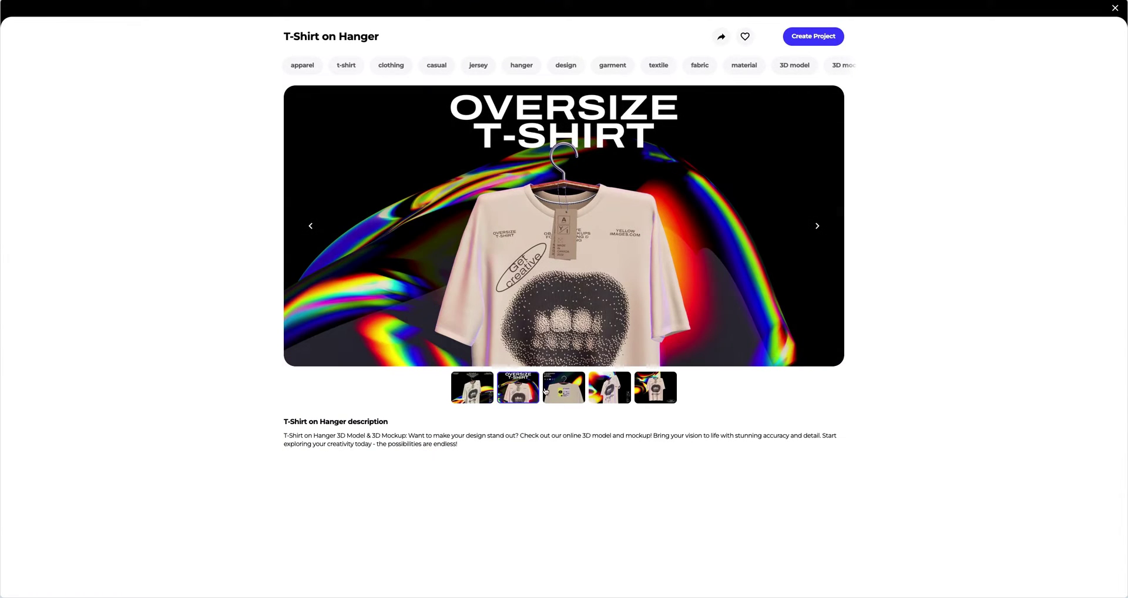
{"action": "left_click", "coordinate": [559, 392]}
{"action": "left_click", "coordinate": [602, 393]}
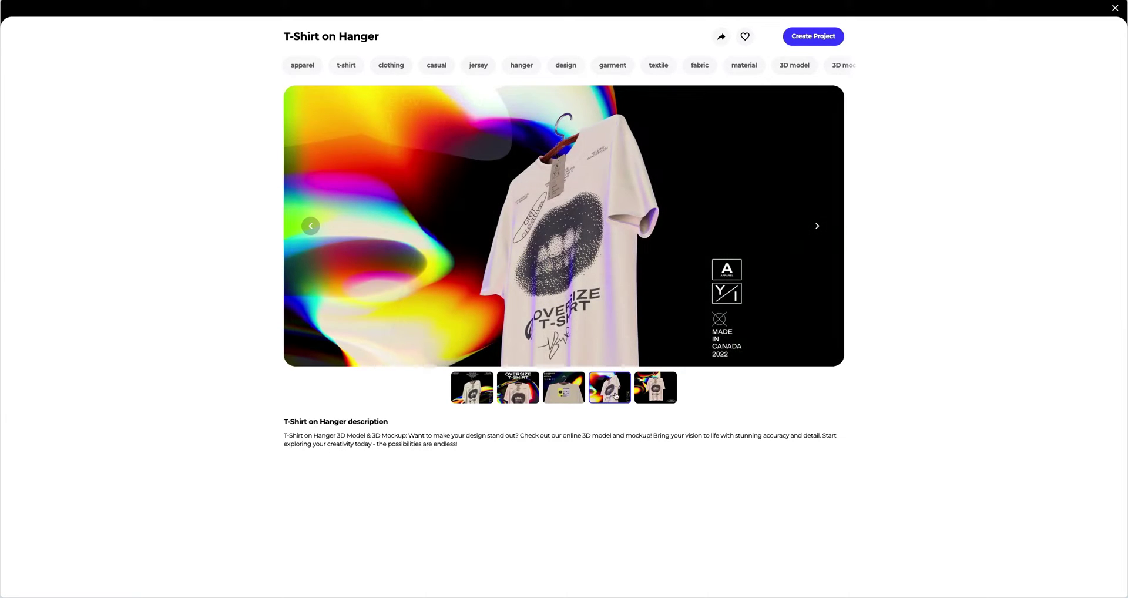
{"action": "left_click", "coordinate": [648, 396]}
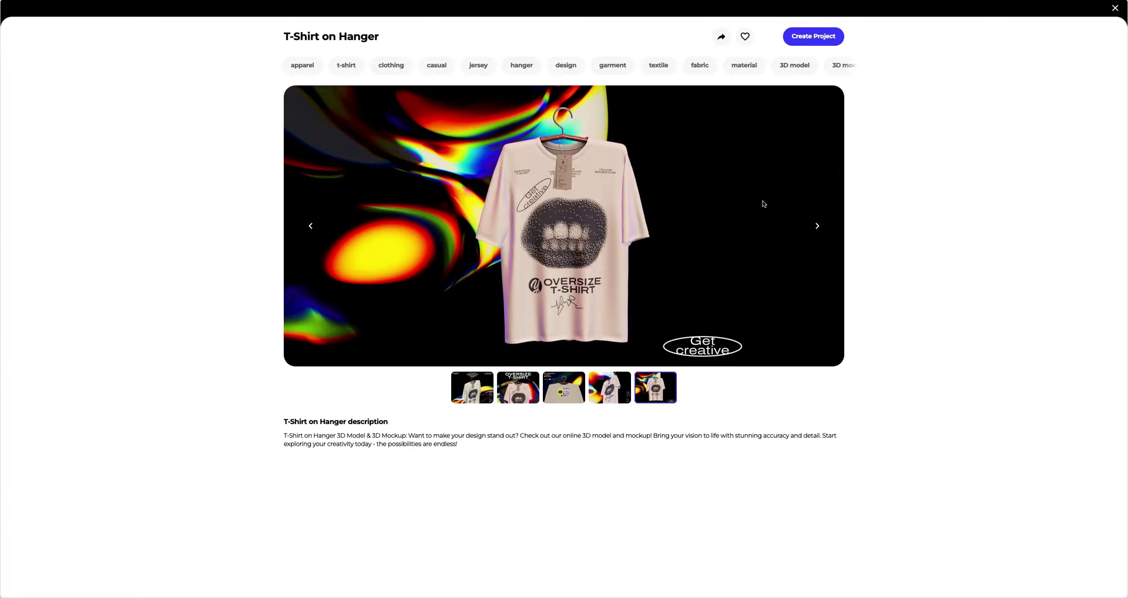
{"action": "left_click", "coordinate": [812, 37]}
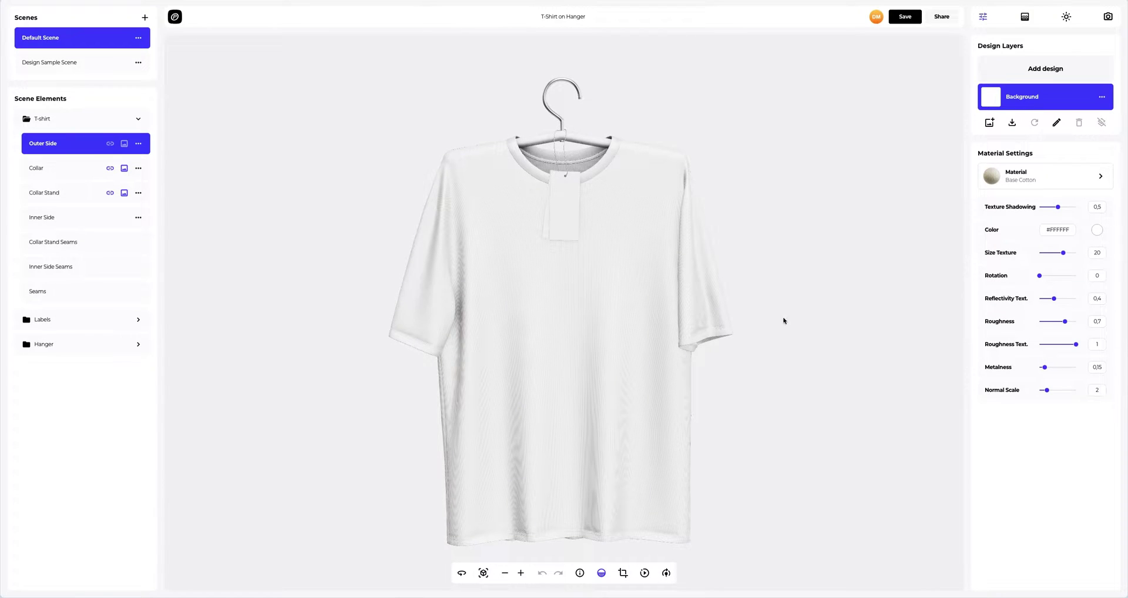
- Orbit and zoom the white shirt to inspect the hanger, collar and blank tag
{"action": "left_click_drag", "start_coordinate": [783, 321], "coordinate": [311, 321]}
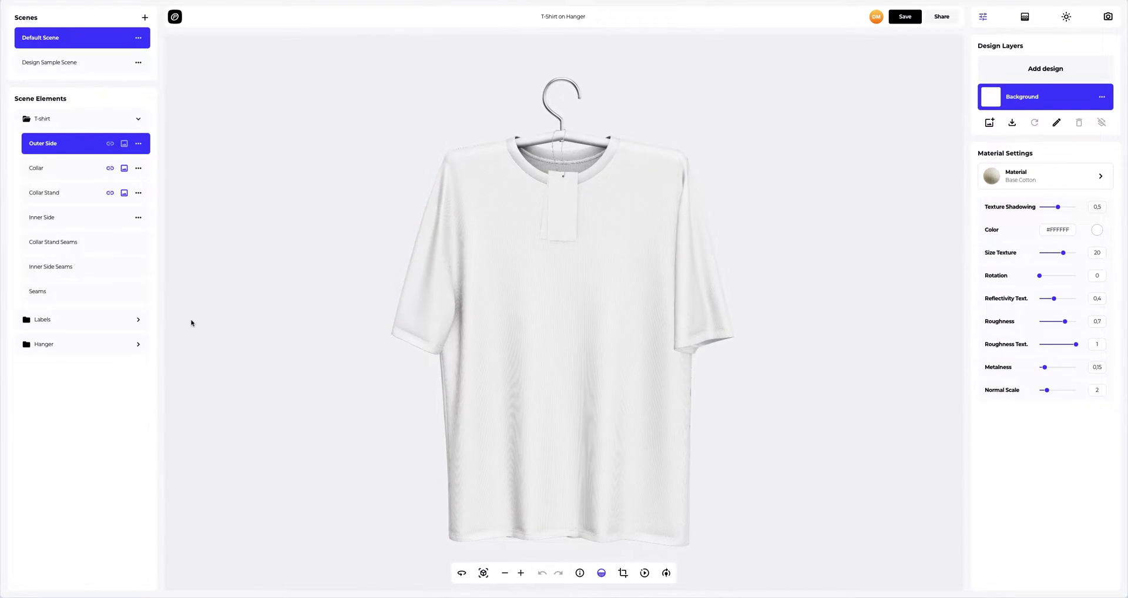
{"action": "scroll", "coordinate": [509, 207], "scroll_direction": "up", "scroll_amount": 5}
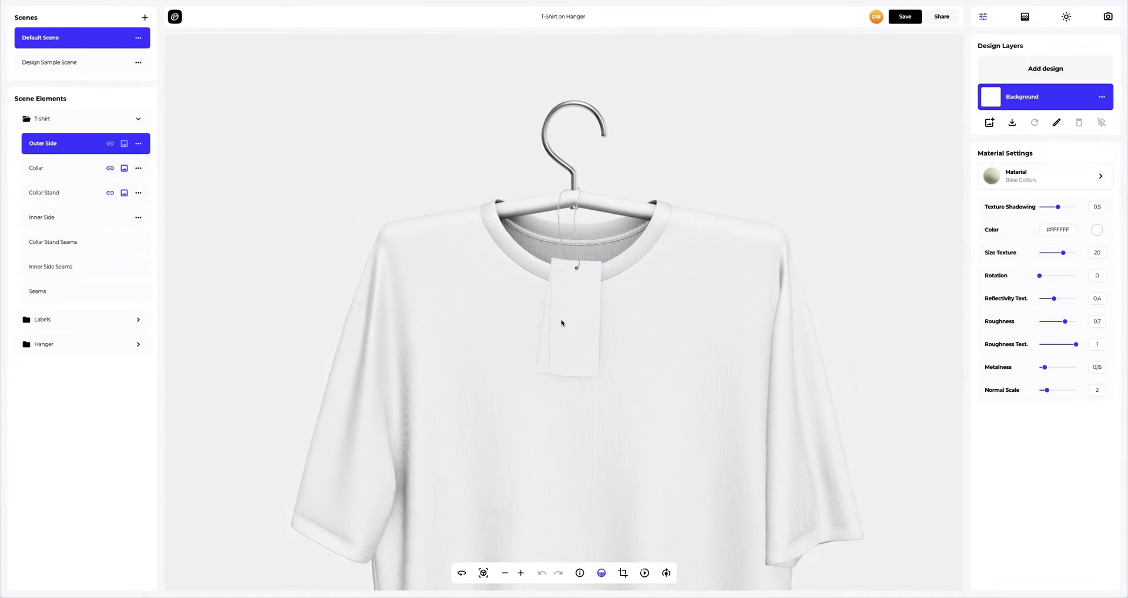
{"action": "scroll", "coordinate": [560, 323], "scroll_direction": "up", "scroll_amount": 5}
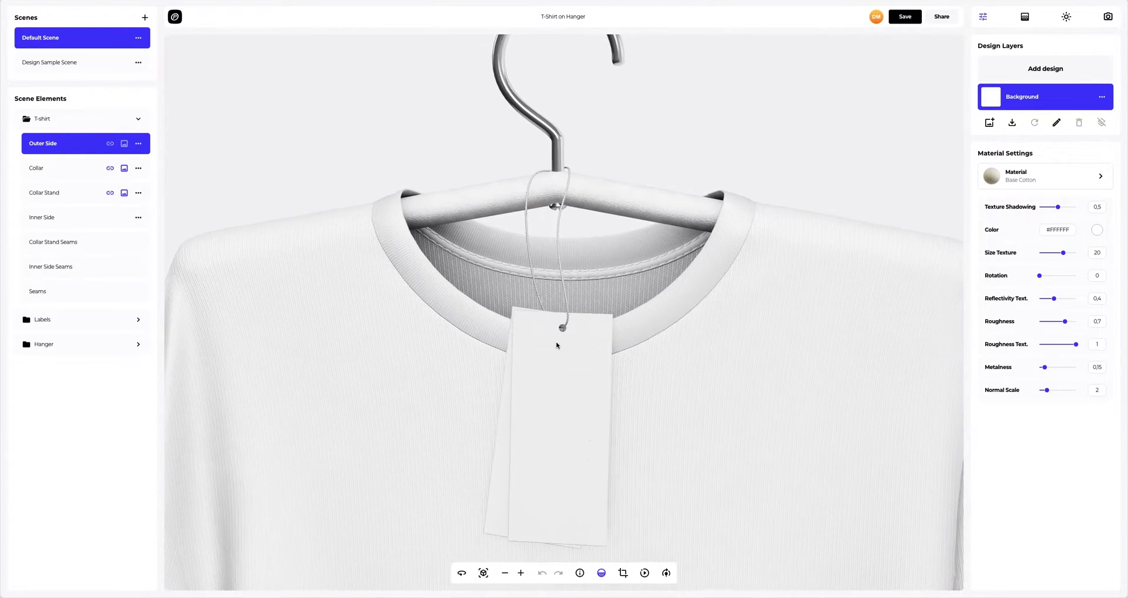
{"action": "scroll", "coordinate": [557, 346], "scroll_direction": "up", "scroll_amount": 3}
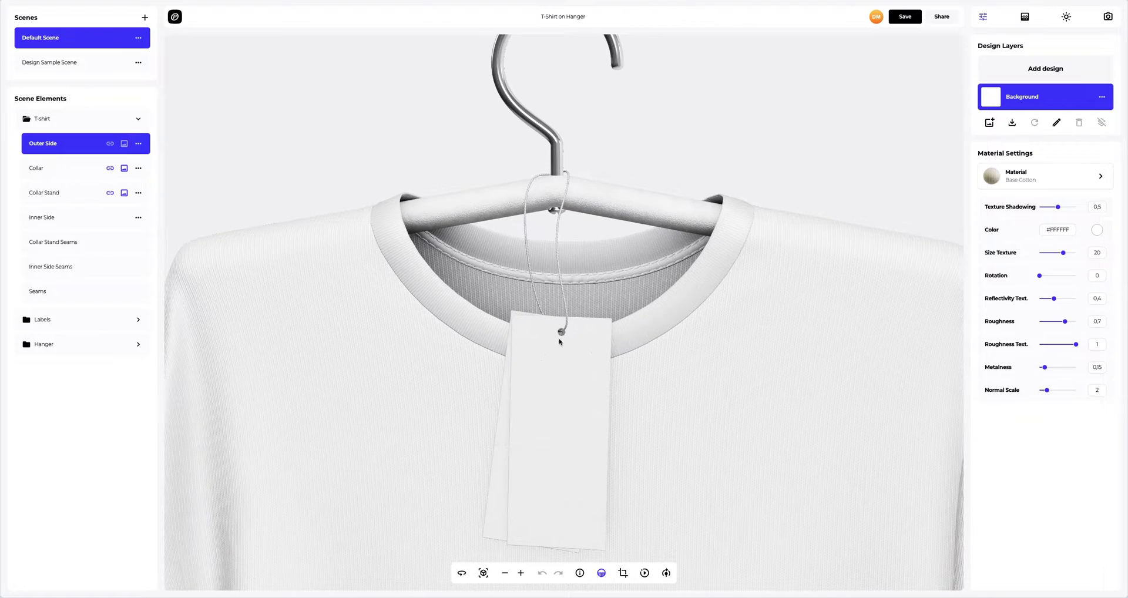
{"action": "left_click_drag", "start_coordinate": [559, 347], "coordinate": [593, 314]}
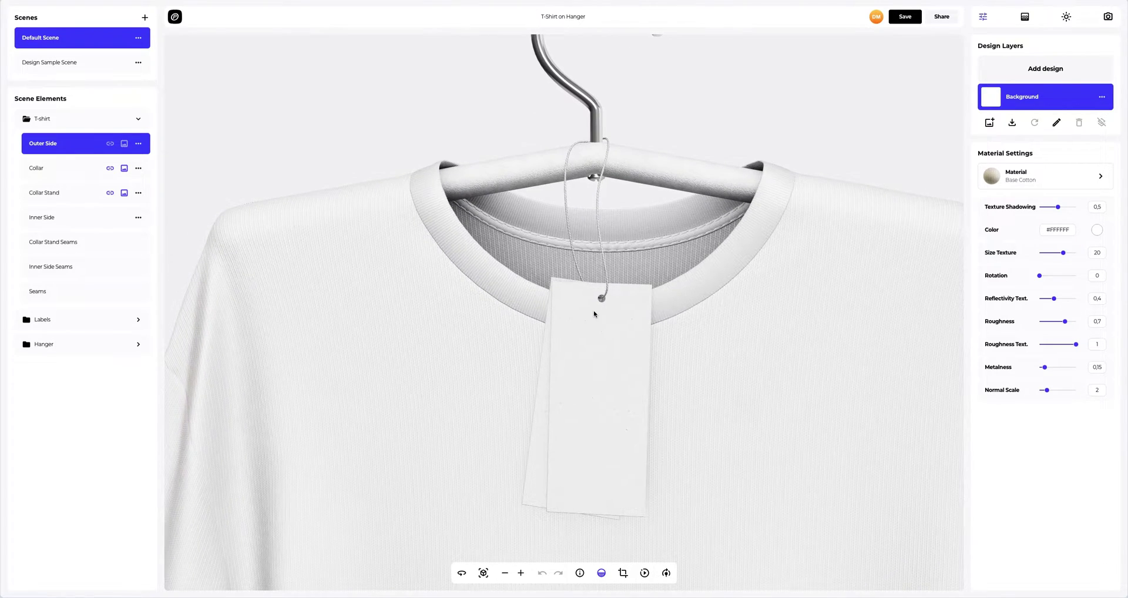
- Set the outer side's colour to beige #D6C2A2
{"action": "left_click", "coordinate": [1095, 231]}
{"action": "left_click", "coordinate": [1027, 311]}
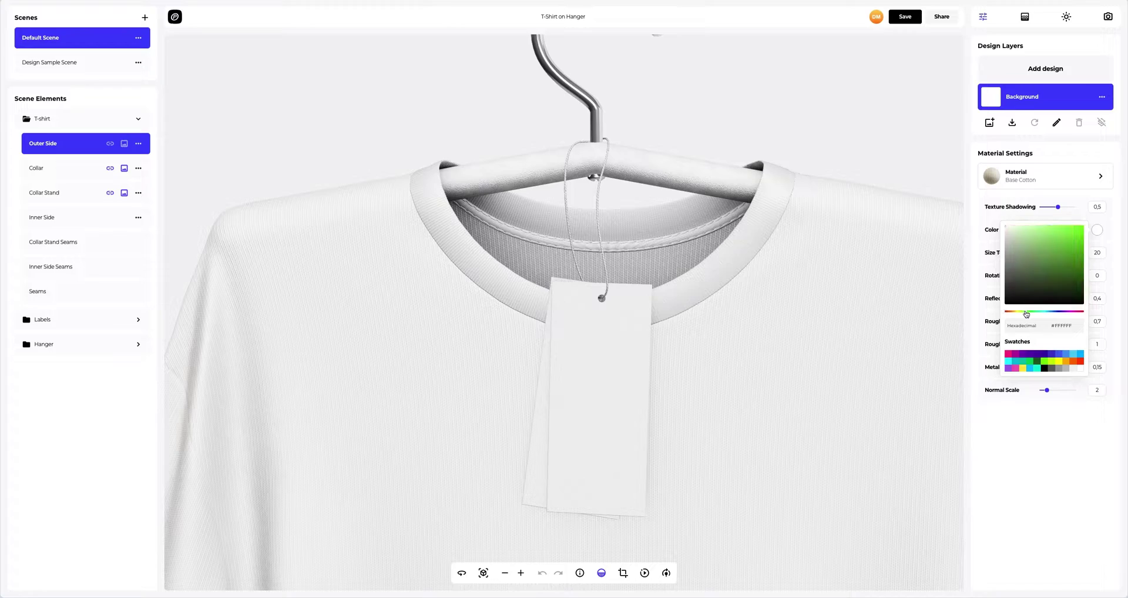
{"action": "left_click", "coordinate": [1027, 292]}
{"action": "left_click", "coordinate": [1047, 264]}
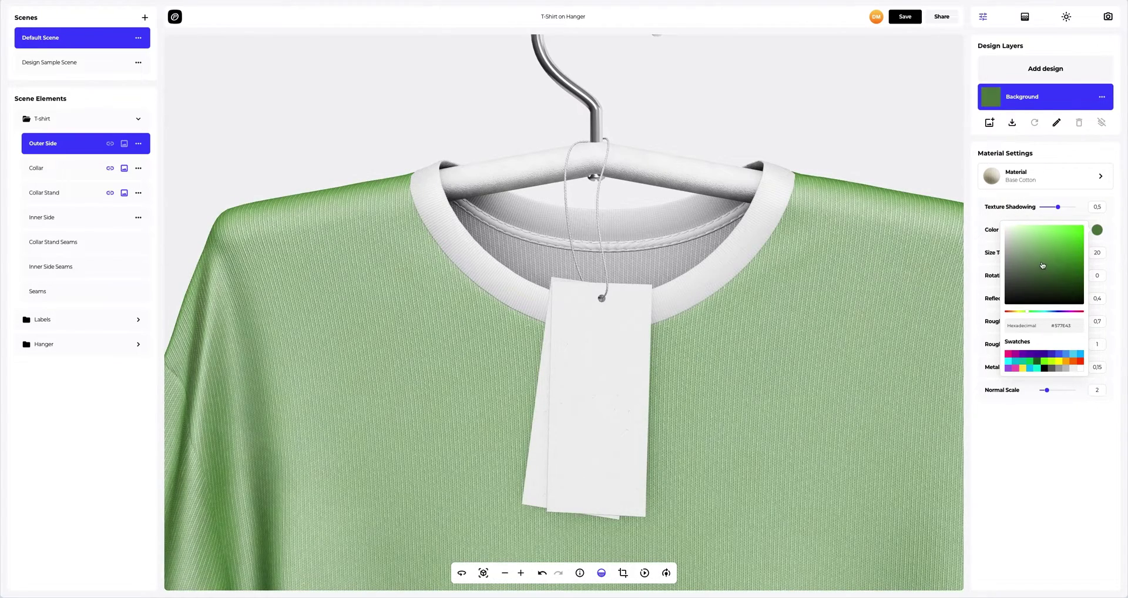
{"action": "left_click", "coordinate": [1060, 284]}
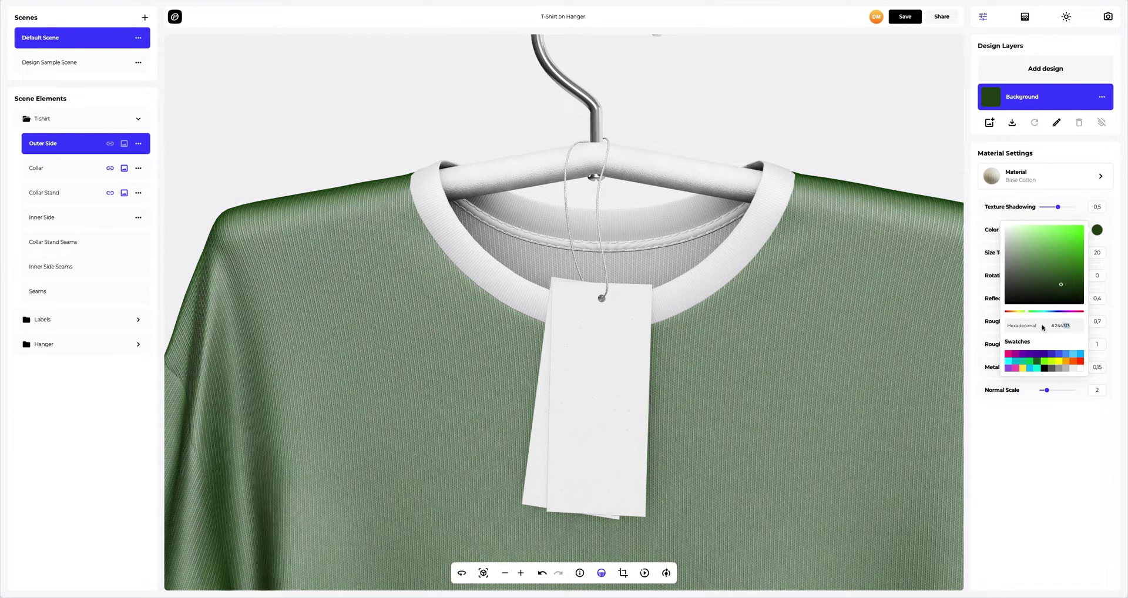
{"action": "type", "text": "D6C2A2"}
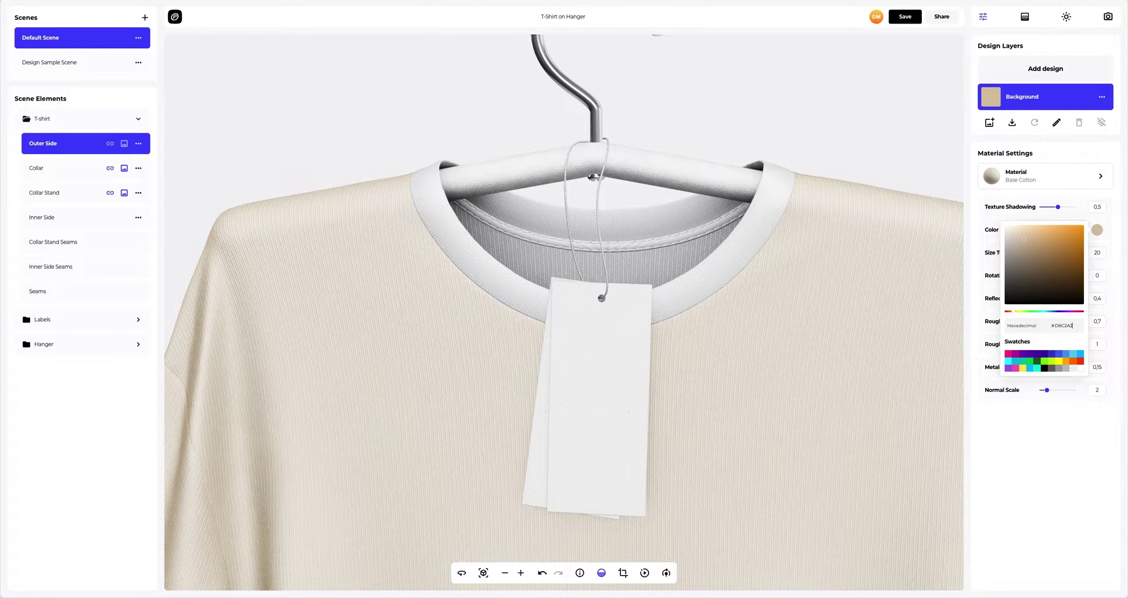
{"action": "left_click", "coordinate": [971, 322]}
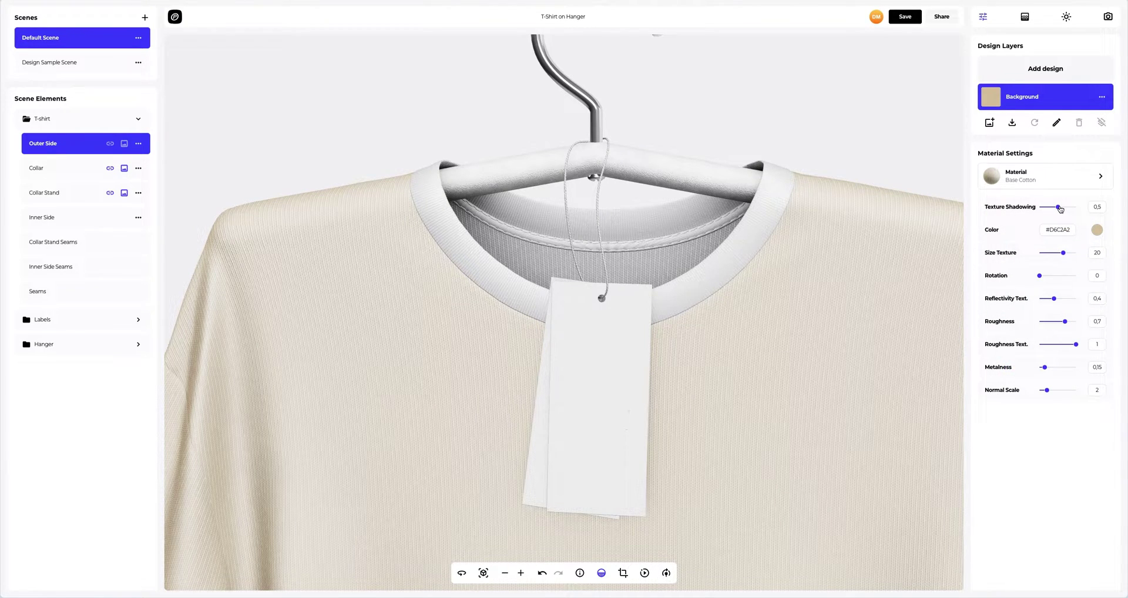
- Set texture shadowing to about 0.17, texture size to 22.3 and reflectivity to 0.65
{"action": "left_click_drag", "start_coordinate": [1060, 208], "coordinate": [1046, 211]}
{"action": "left_click_drag", "start_coordinate": [1063, 253], "coordinate": [1066, 254]}
{"action": "left_click_drag", "start_coordinate": [1054, 300], "coordinate": [1054, 369]}
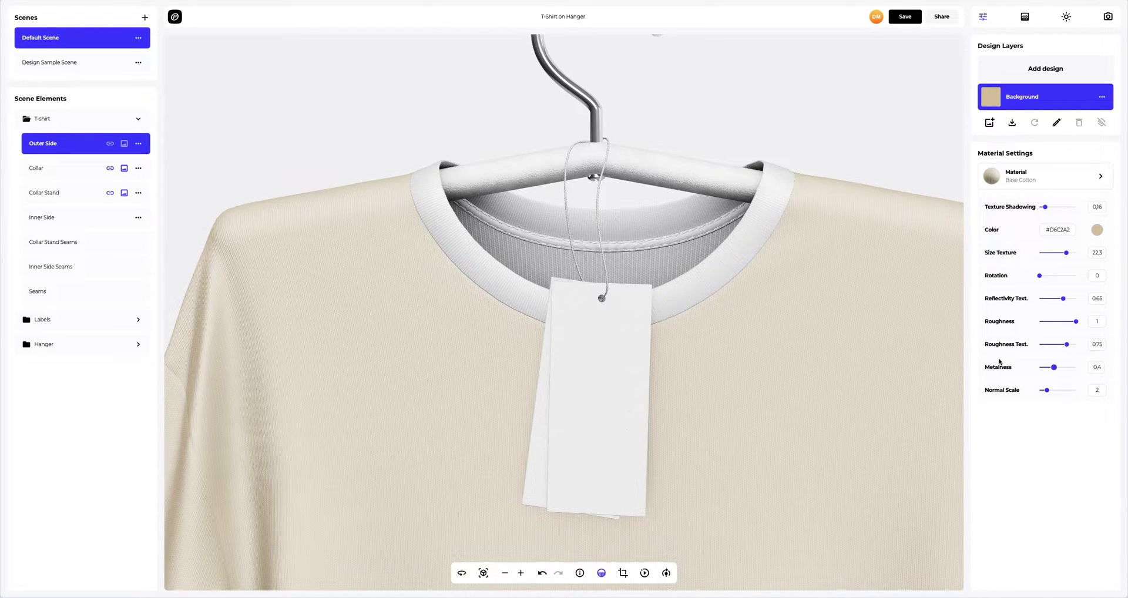
- Copy the outer side's beige Base Cotton material and paste it onto the Collar and Inner Side
{"action": "left_click", "coordinate": [142, 147]}
{"action": "left_click", "coordinate": [163, 150]}
{"action": "left_click", "coordinate": [66, 172]}
{"action": "left_click", "coordinate": [138, 168]}
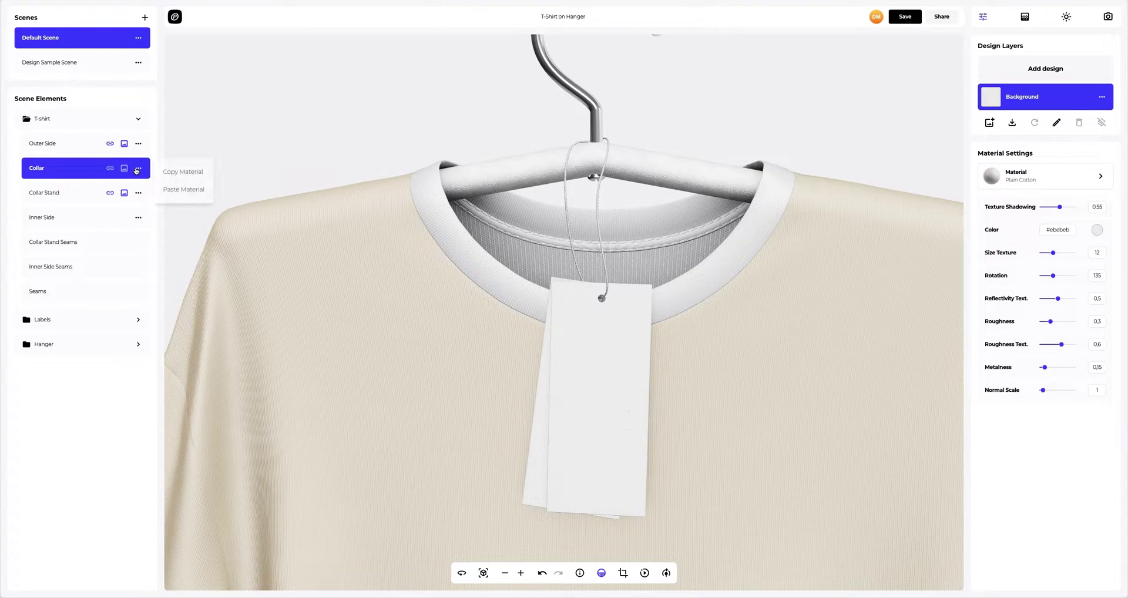
{"action": "left_click", "coordinate": [163, 189]}
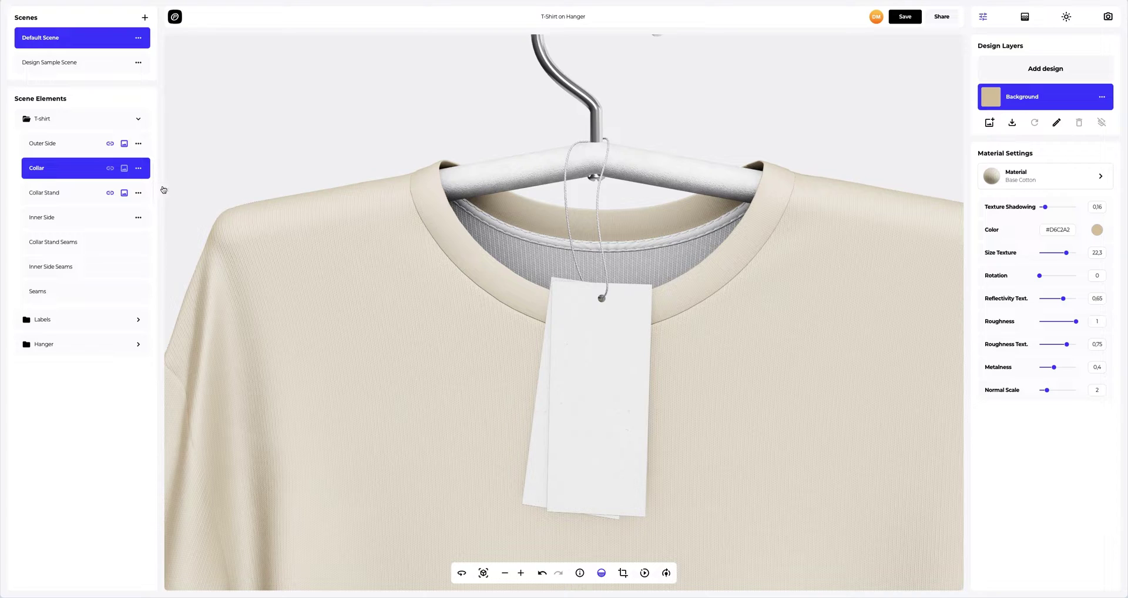
{"action": "left_click", "coordinate": [121, 219]}
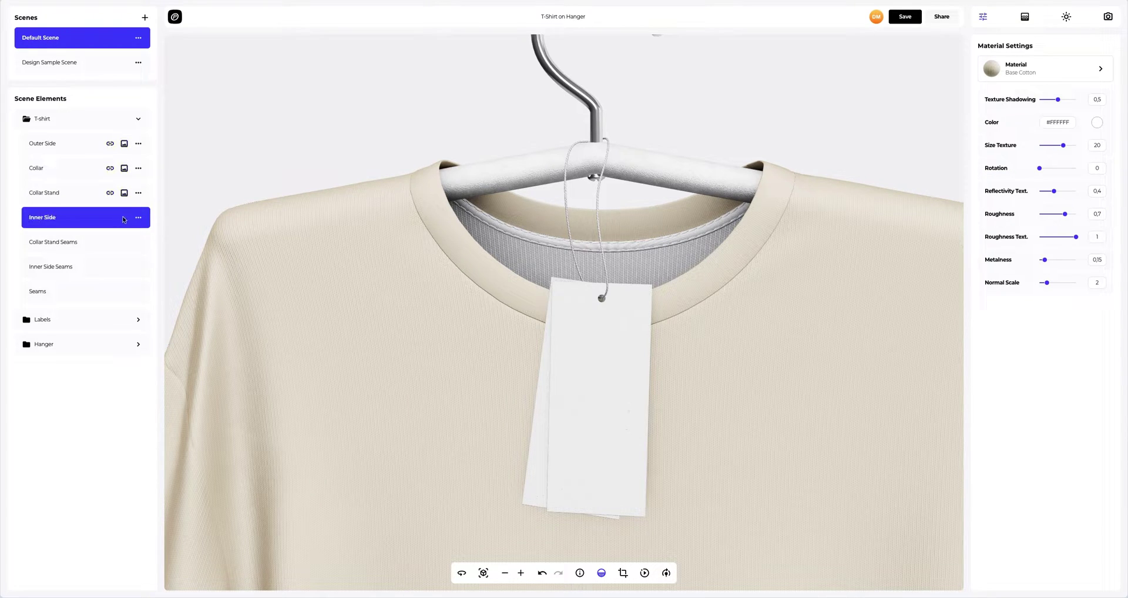
{"action": "left_click", "coordinate": [138, 219]}
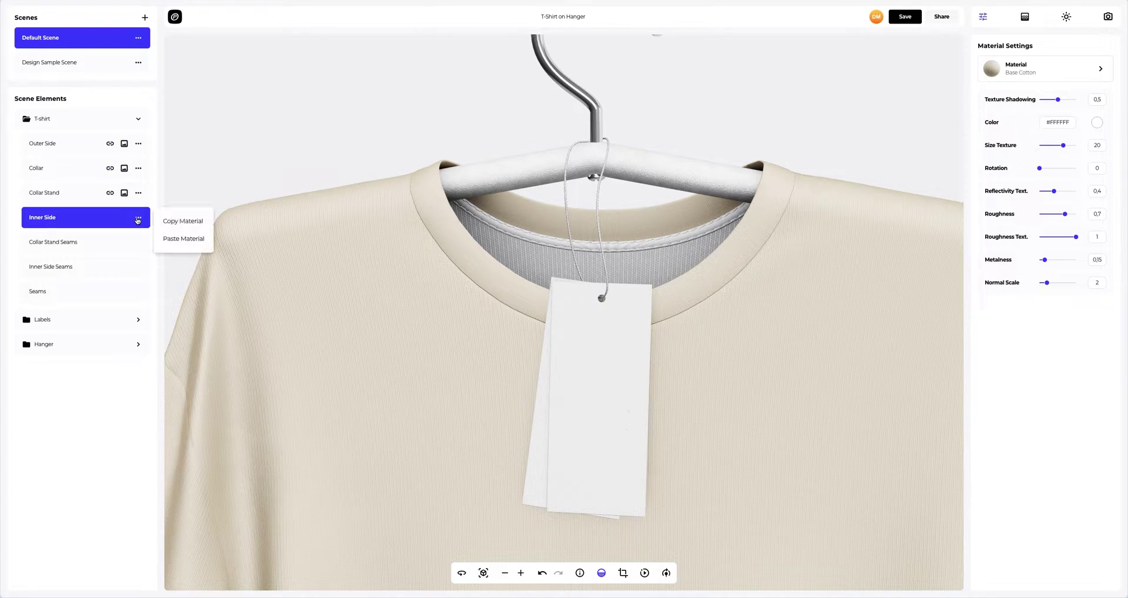
{"action": "left_click", "coordinate": [171, 238]}
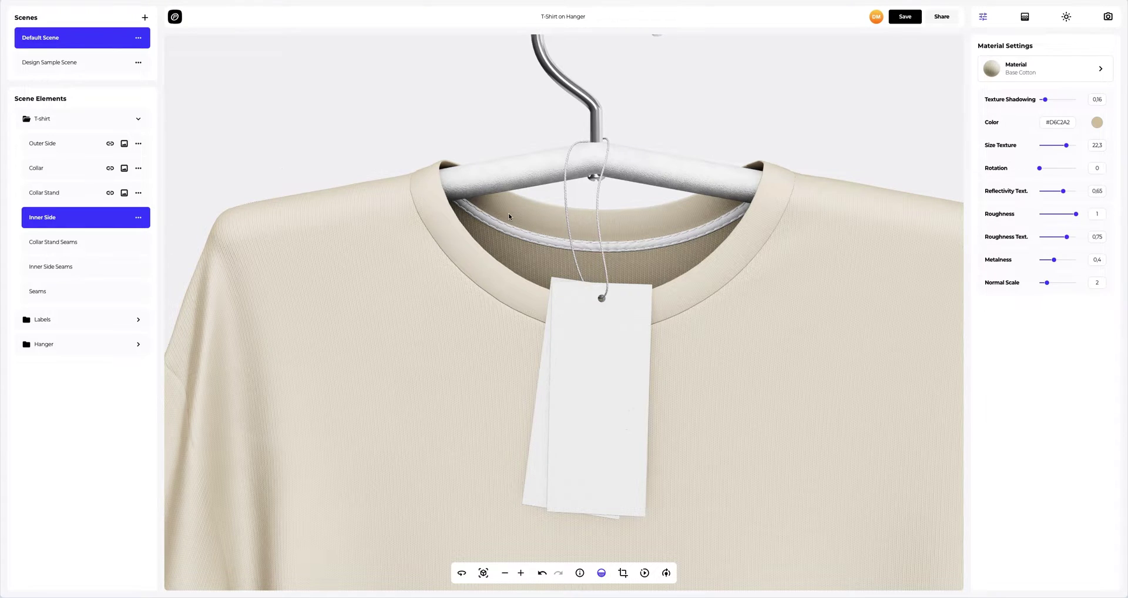
{"action": "scroll", "coordinate": [509, 216], "scroll_direction": "up", "scroll_amount": 5}
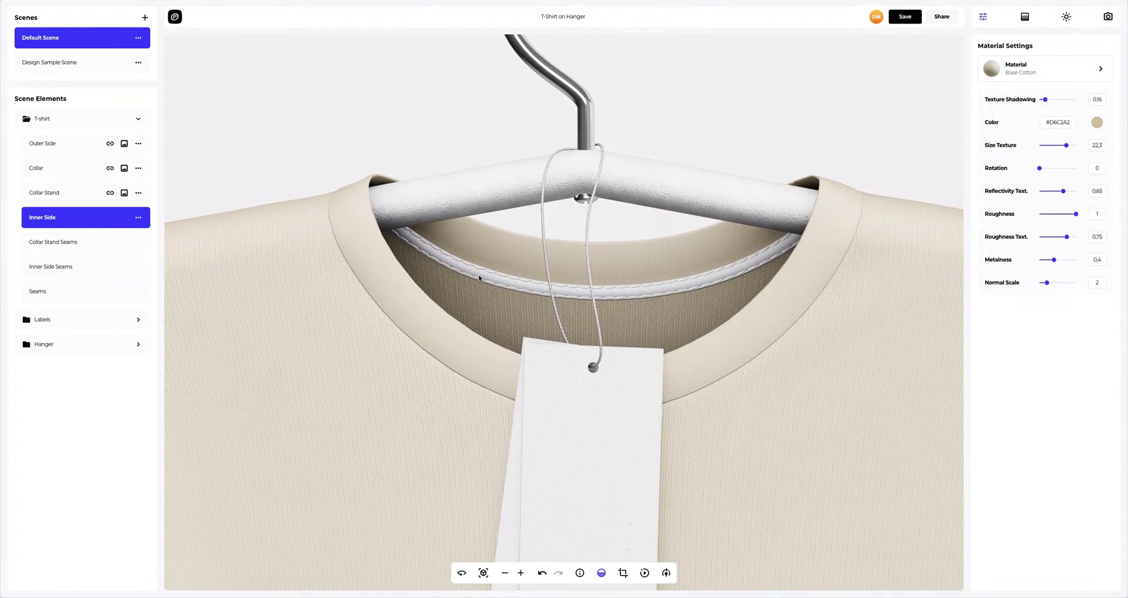
- Apply Metal > Rough Silver to the Collar Stand, with texture size 6.6 and metalness 1
{"action": "left_click", "coordinate": [44, 193]}
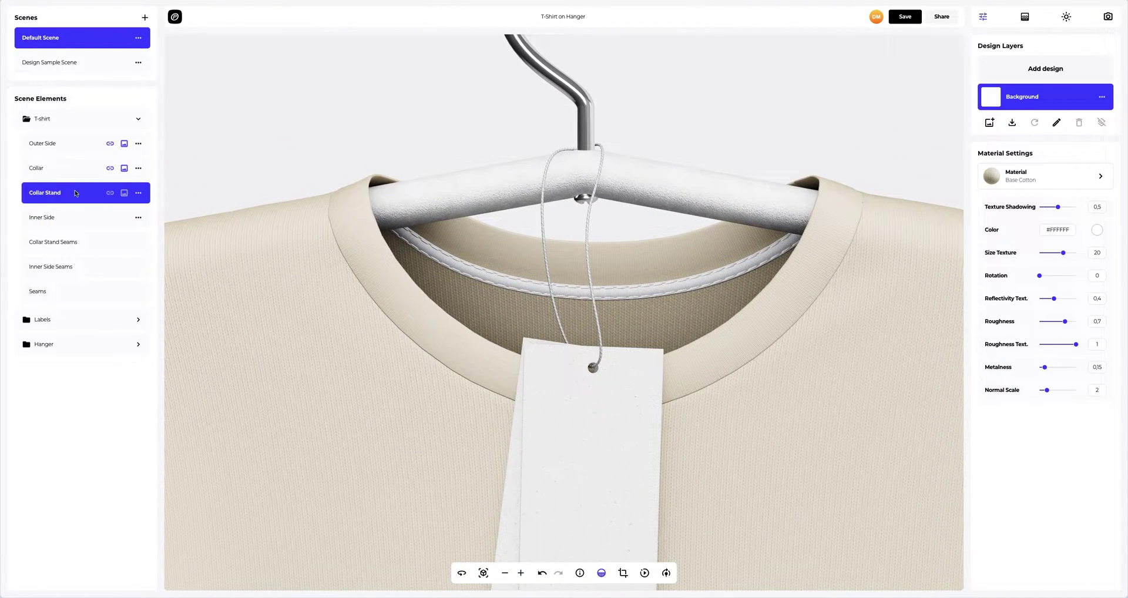
{"action": "left_click", "coordinate": [1045, 184]}
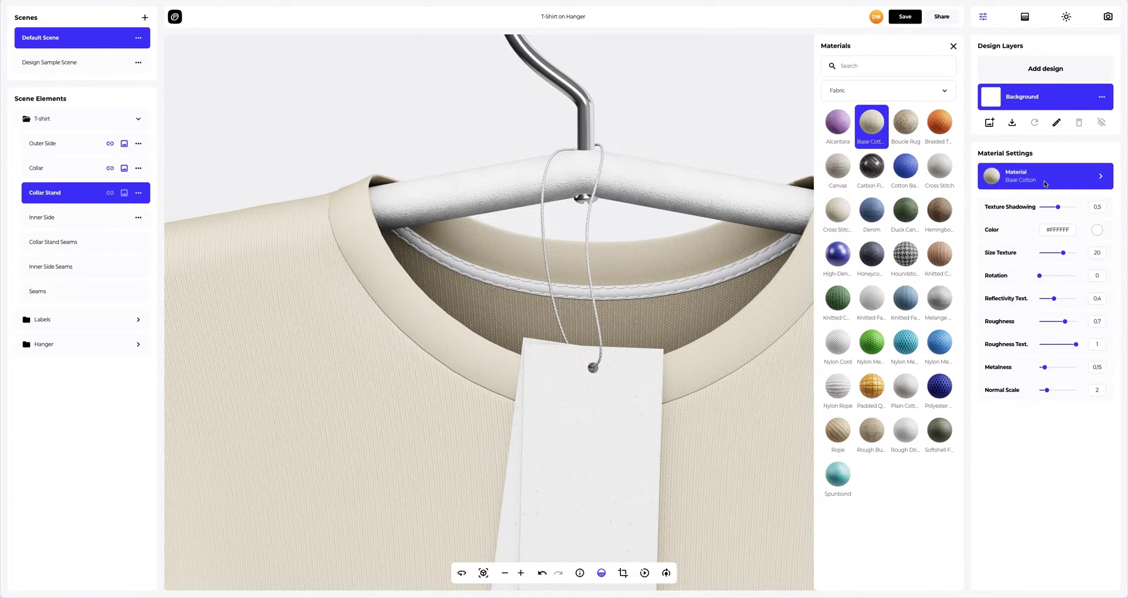
{"action": "left_click", "coordinate": [873, 92]}
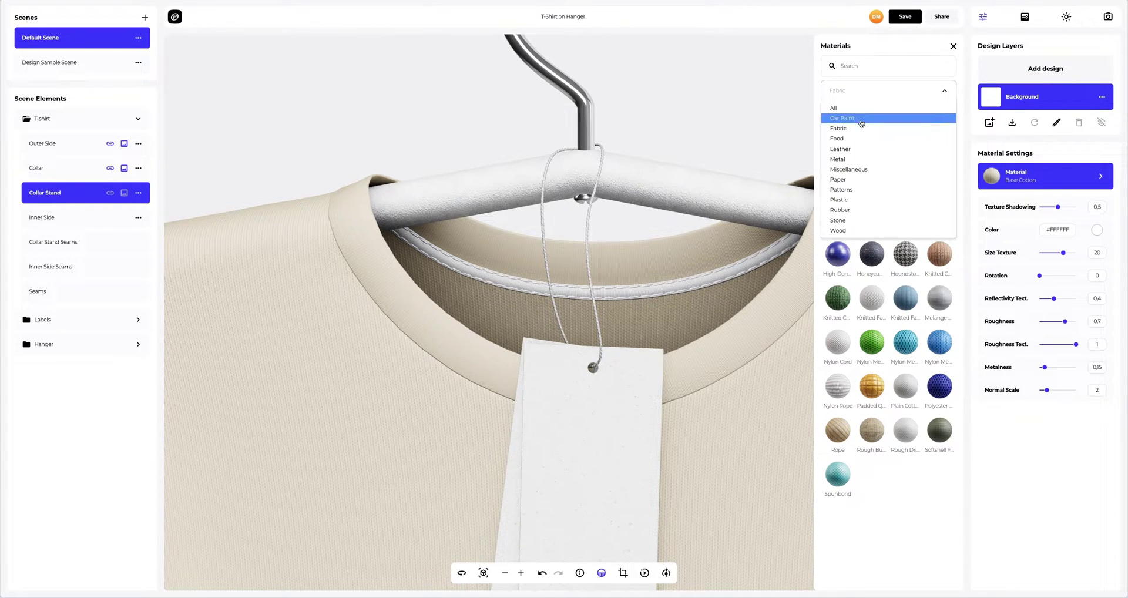
{"action": "left_click", "coordinate": [853, 159]}
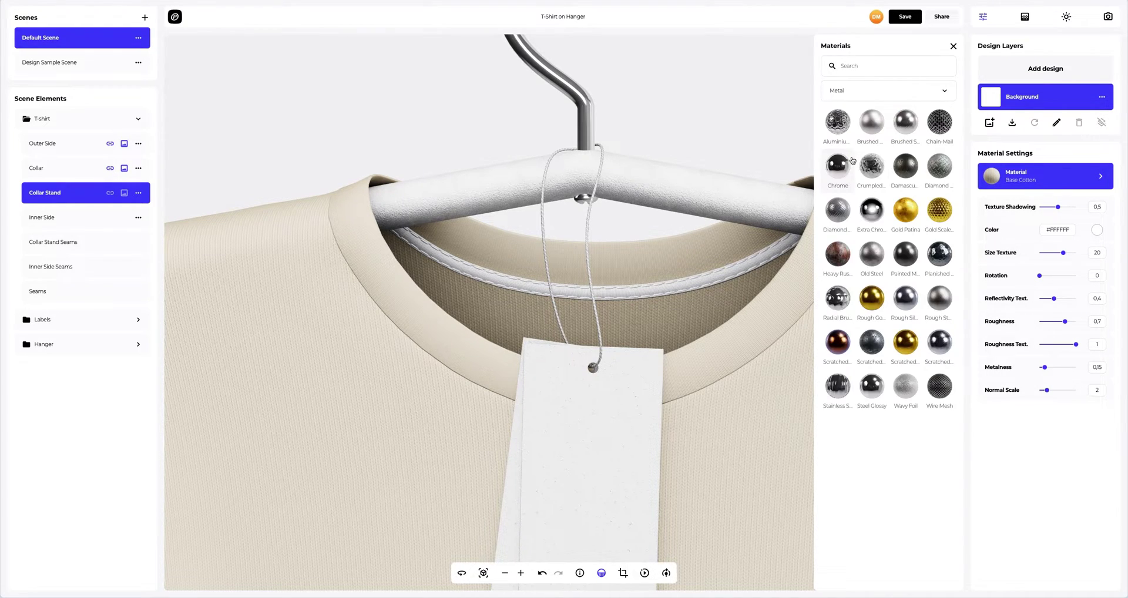
{"action": "left_click", "coordinate": [907, 296]}
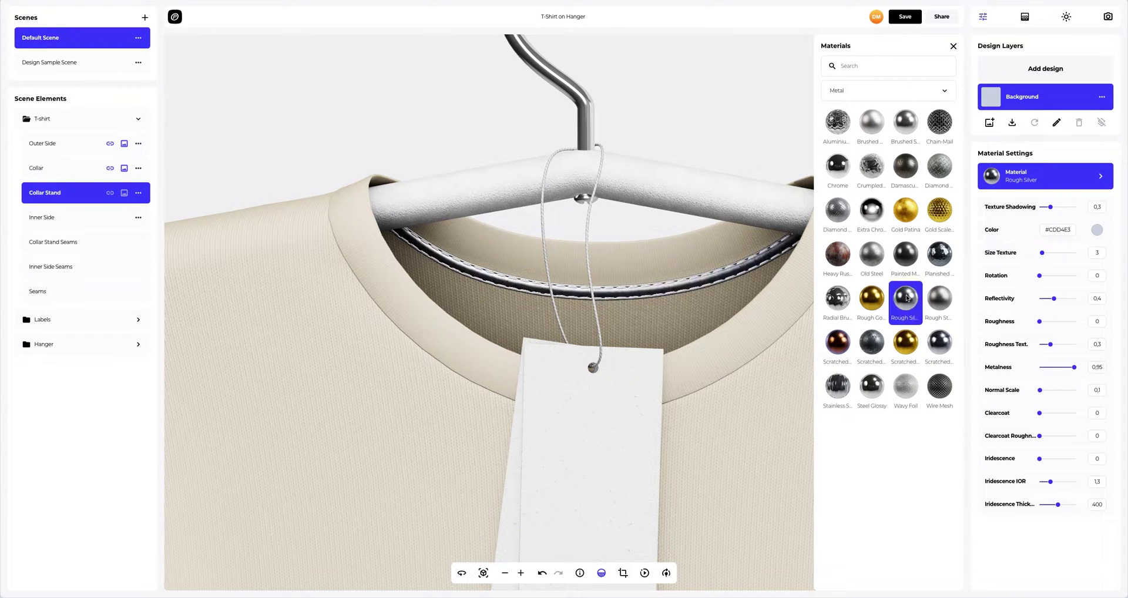
{"action": "left_click", "coordinate": [953, 47]}
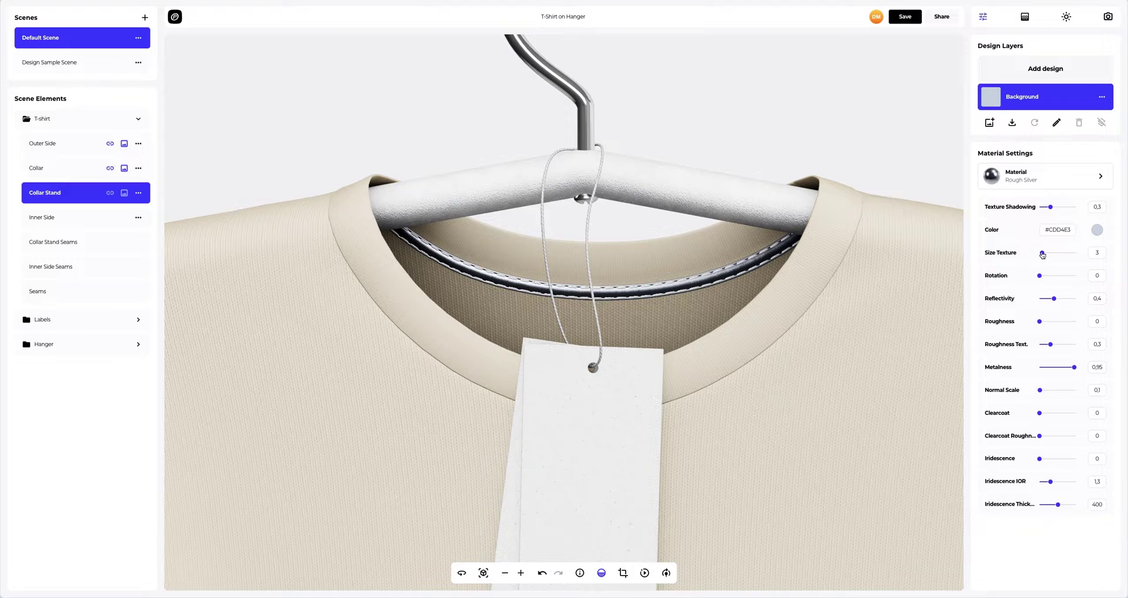
{"action": "left_click_drag", "start_coordinate": [1042, 253], "coordinate": [1046, 256]}
{"action": "left_click_drag", "start_coordinate": [1074, 368], "coordinate": [1043, 394]}
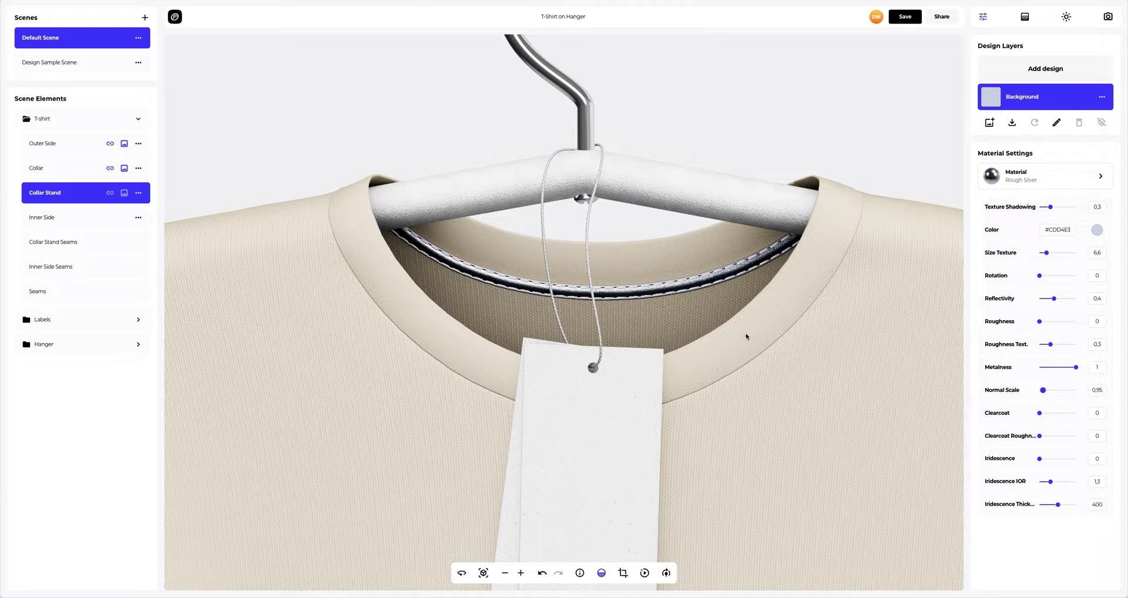
- Bring the hem's underside into view and select the Inner Side Seams part
{"action": "scroll", "coordinate": [616, 304], "scroll_direction": "down", "scroll_amount": 5}
{"action": "left_click_drag", "start_coordinate": [616, 305], "coordinate": [558, 153]}
{"action": "left_click_drag", "start_coordinate": [511, 284], "coordinate": [538, 65]}
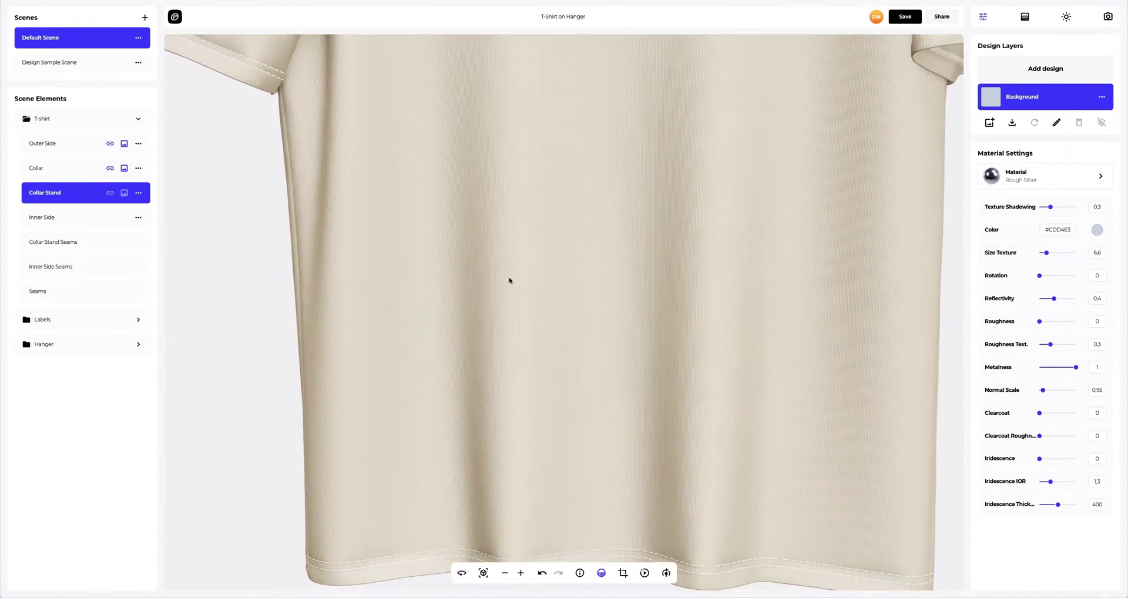
{"action": "left_click_drag", "start_coordinate": [509, 280], "coordinate": [499, 110]}
{"action": "left_click_drag", "start_coordinate": [531, 249], "coordinate": [536, 380]}
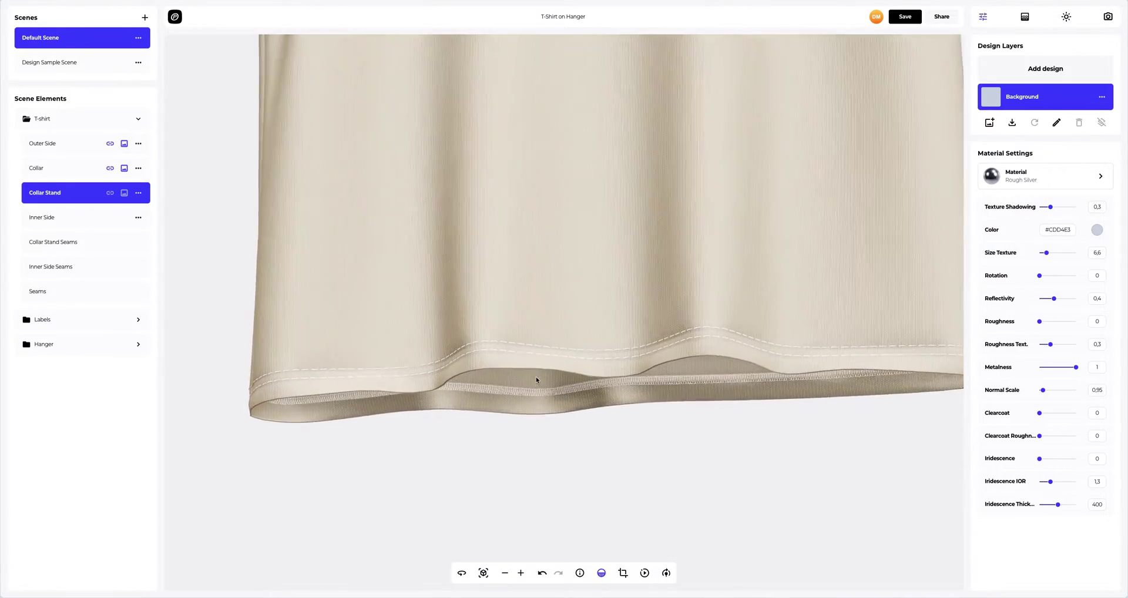
{"action": "scroll", "coordinate": [535, 379], "scroll_direction": "up", "scroll_amount": 5}
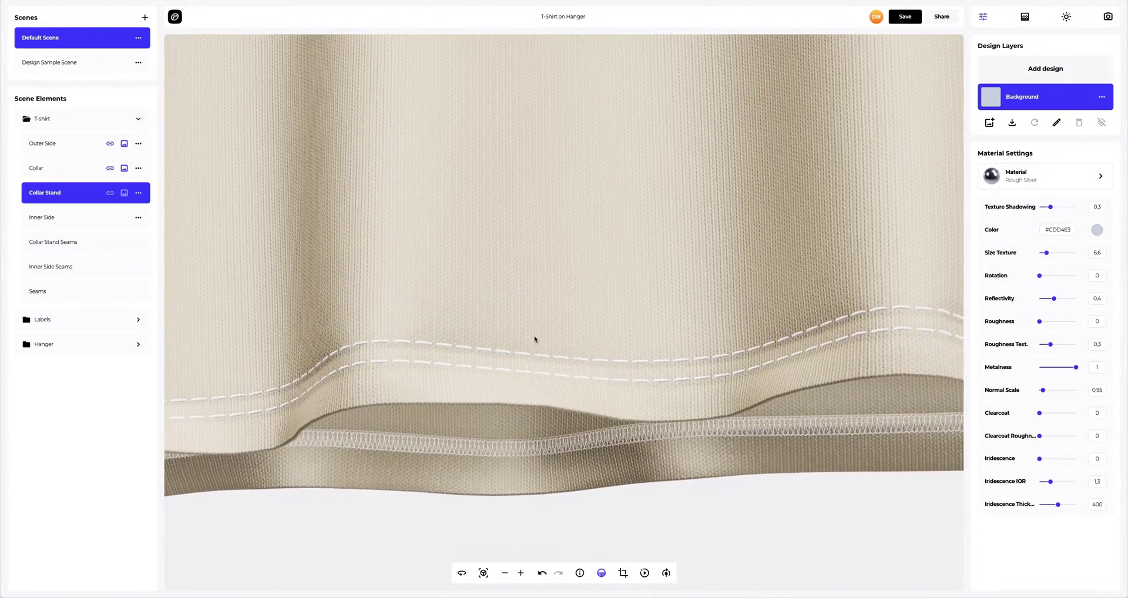
{"action": "left_click_drag", "start_coordinate": [528, 357], "coordinate": [530, 307]}
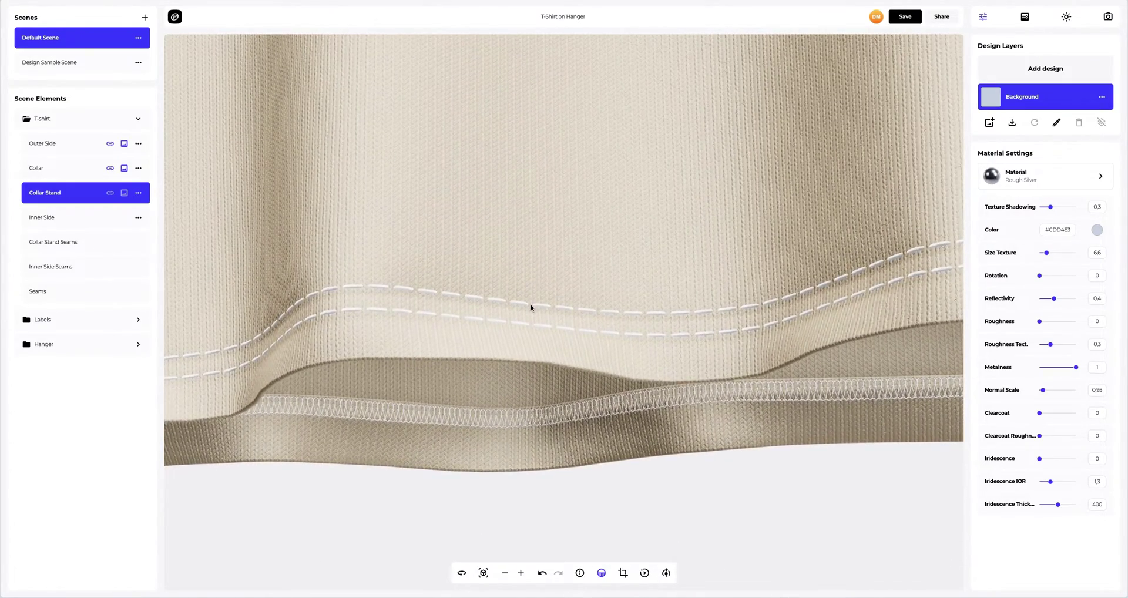
{"action": "left_click", "coordinate": [88, 266]}
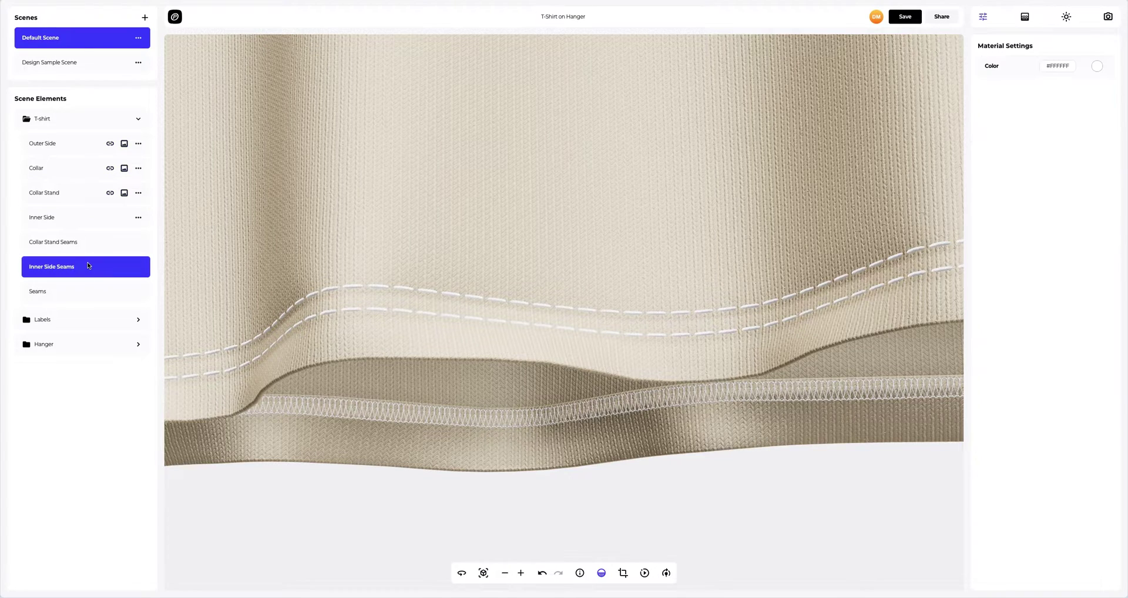
- Set the Inner Side Seams colour to purple #3A0CA3
{"action": "left_click", "coordinate": [1096, 65]}
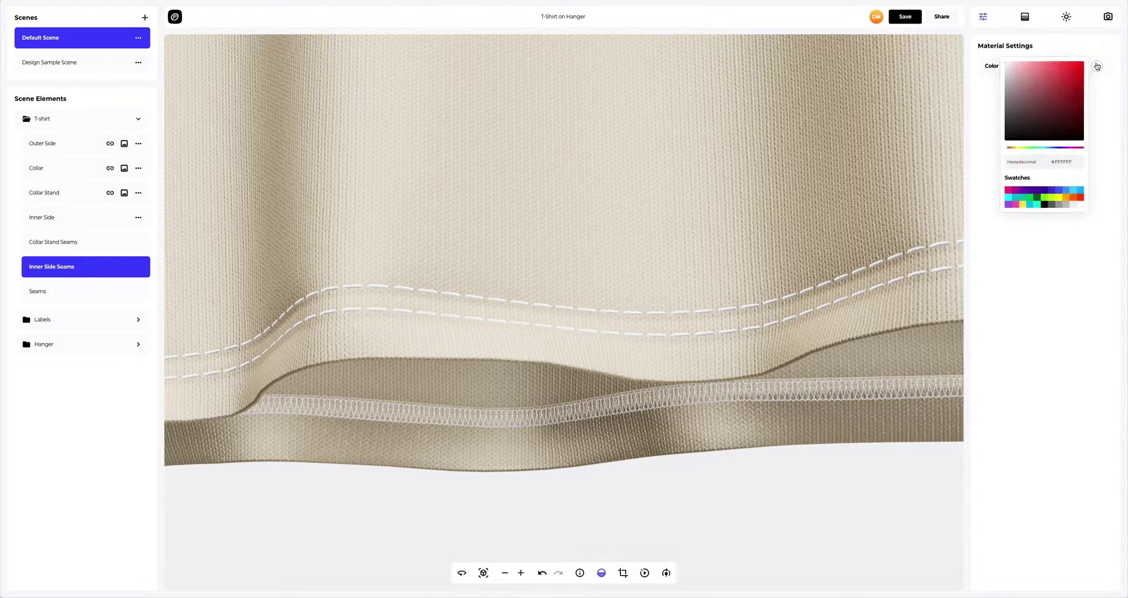
{"action": "triple_click", "coordinate": [1073, 160]}
{"action": "type", "text": "#3A0CA3"}
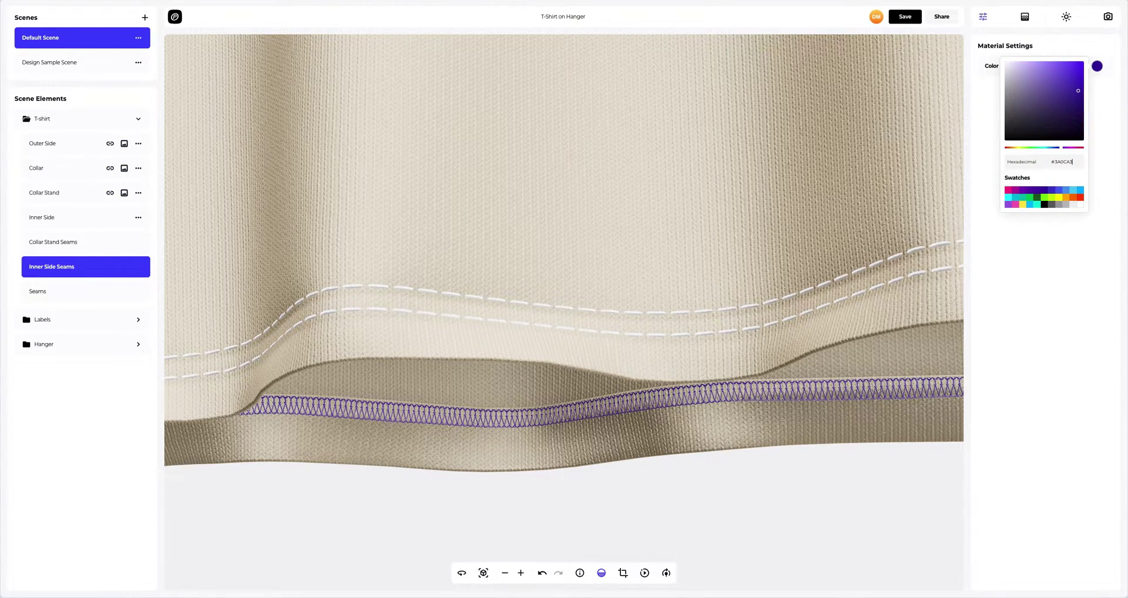
{"action": "left_click", "coordinate": [971, 165]}
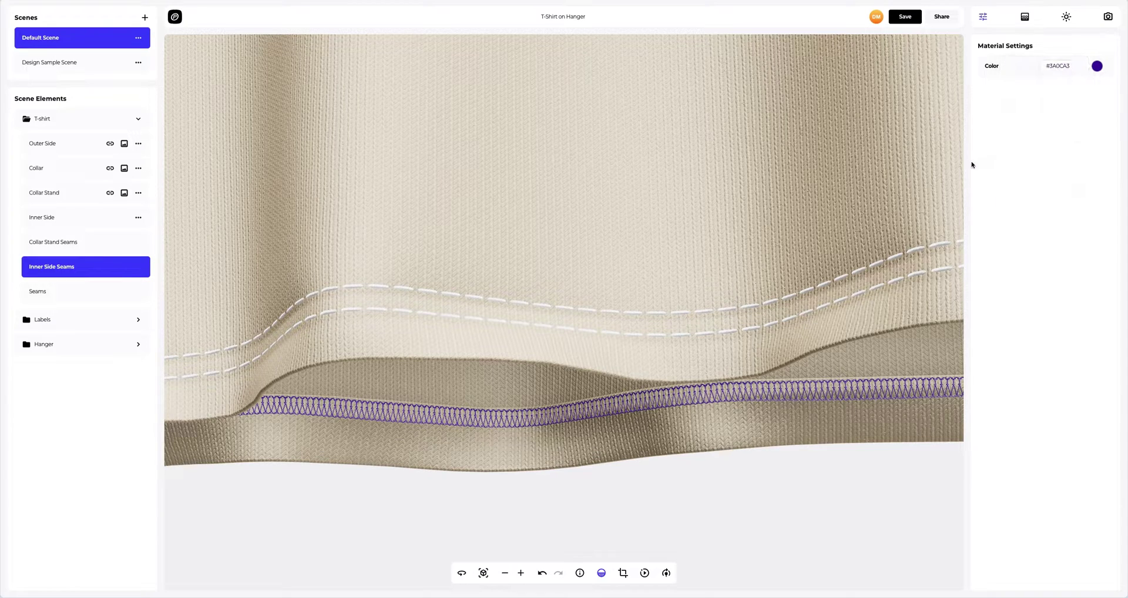
- Set the Seams colour to pale #DCDAE0 and zoom back out toward the collar
{"action": "left_click", "coordinate": [59, 294]}
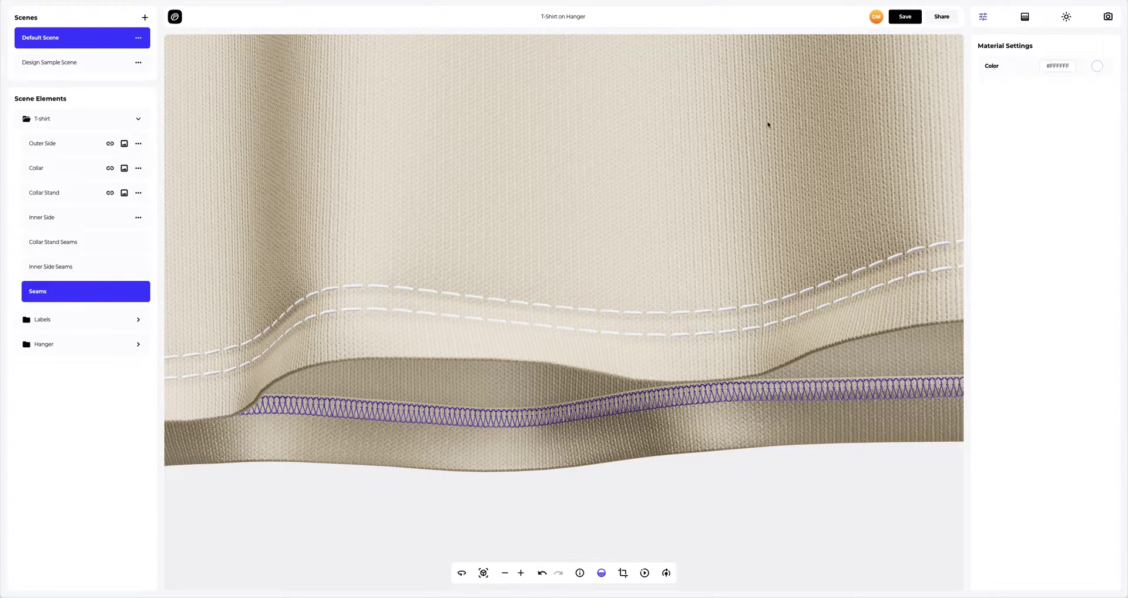
{"action": "left_click", "coordinate": [1097, 67]}
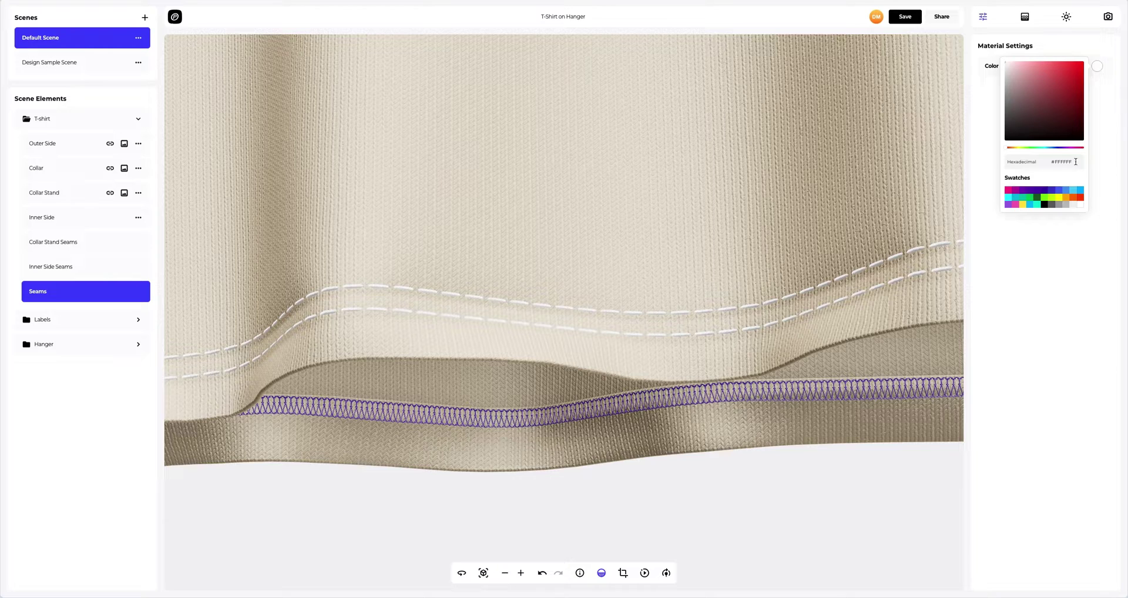
{"action": "double_click", "coordinate": [1076, 161]}
{"action": "type", "text": "DCDAE0"}
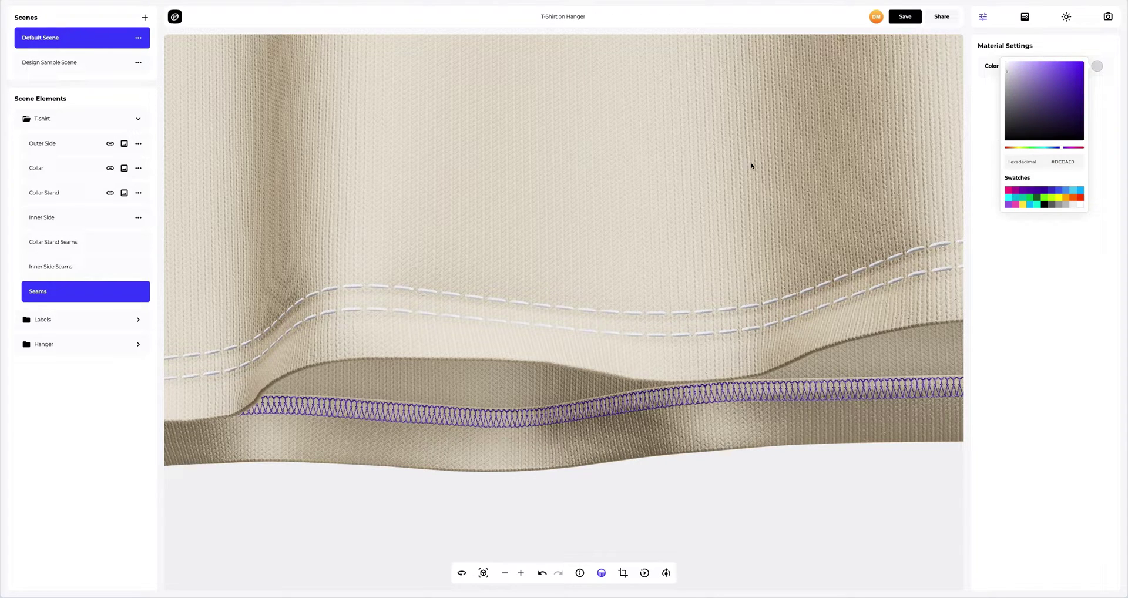
{"action": "left_click_drag", "start_coordinate": [751, 166], "coordinate": [669, 231]}
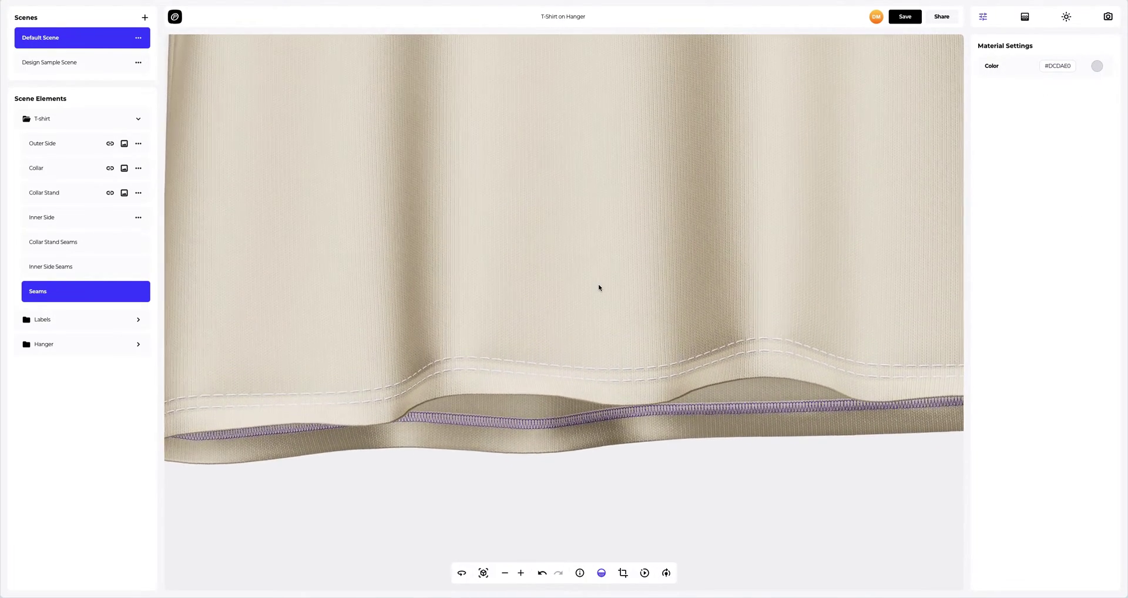
{"action": "scroll", "coordinate": [599, 287], "scroll_direction": "down", "scroll_amount": 3}
{"action": "scroll", "coordinate": [609, 118], "scroll_direction": "up", "scroll_amount": 5}
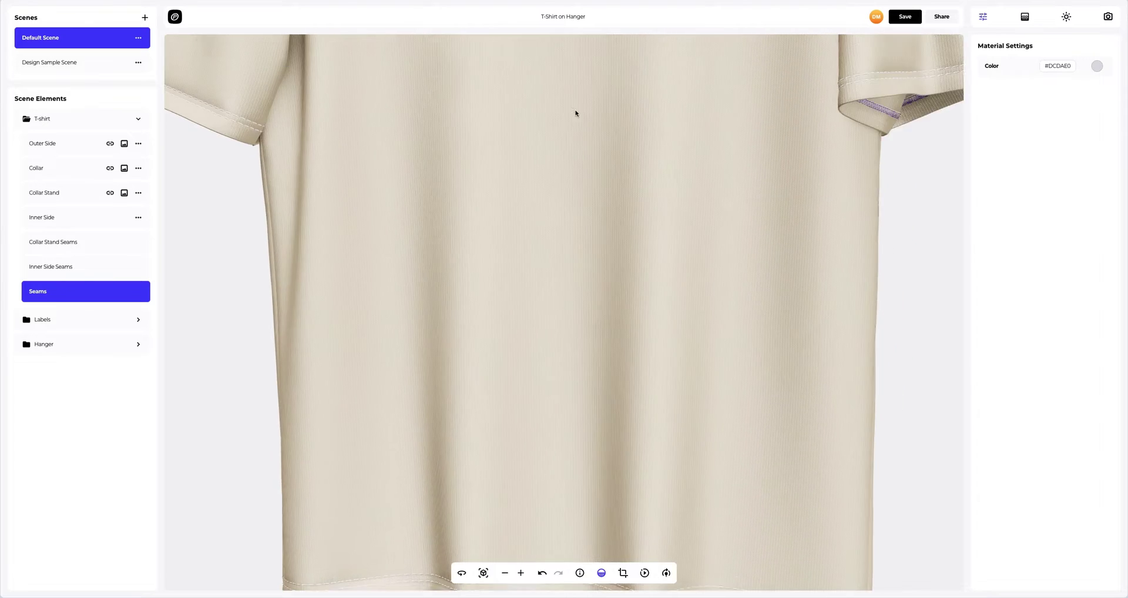
{"action": "scroll", "coordinate": [597, 398], "scroll_direction": "down", "scroll_amount": 5}
{"action": "scroll", "coordinate": [635, 198], "scroll_direction": "up", "scroll_amount": 2}
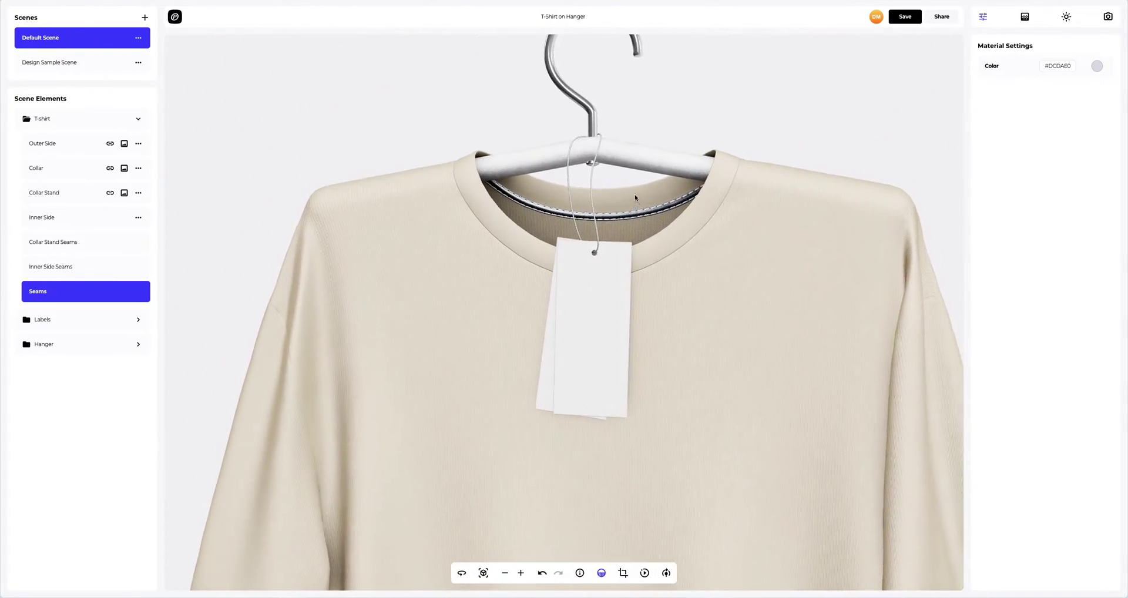
{"action": "scroll", "coordinate": [601, 324], "scroll_direction": "up", "scroll_amount": 5}
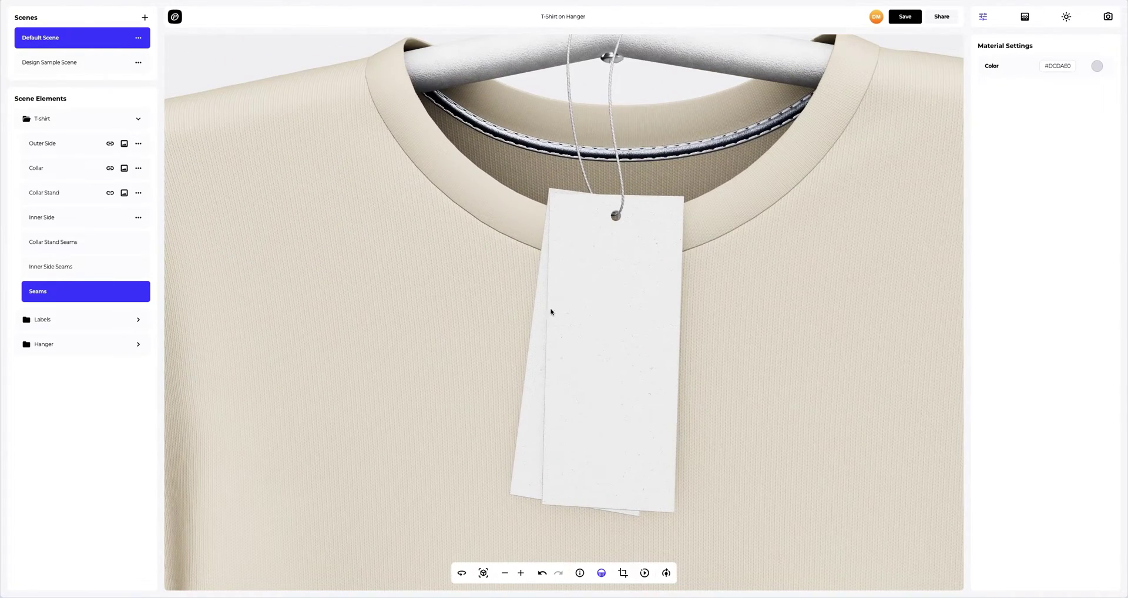
- Give the front hang tag colour #746548, texture shadowing 0.7 and metalness 0.15
{"action": "left_click", "coordinate": [139, 120]}
{"action": "left_click", "coordinate": [73, 144]}
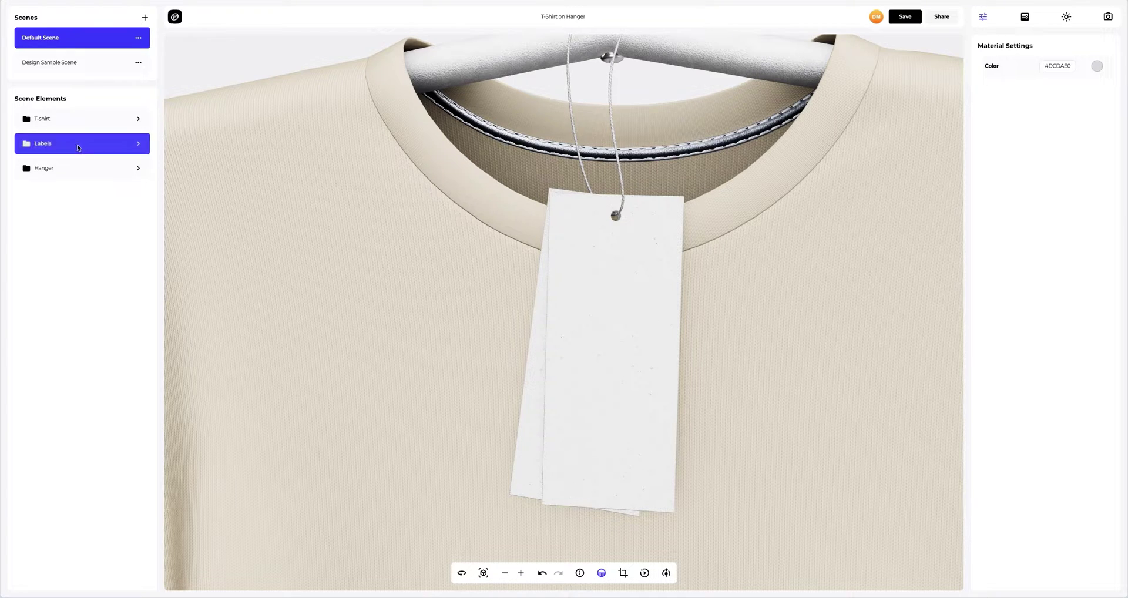
{"action": "left_click", "coordinate": [138, 145]}
{"action": "left_click", "coordinate": [76, 169]}
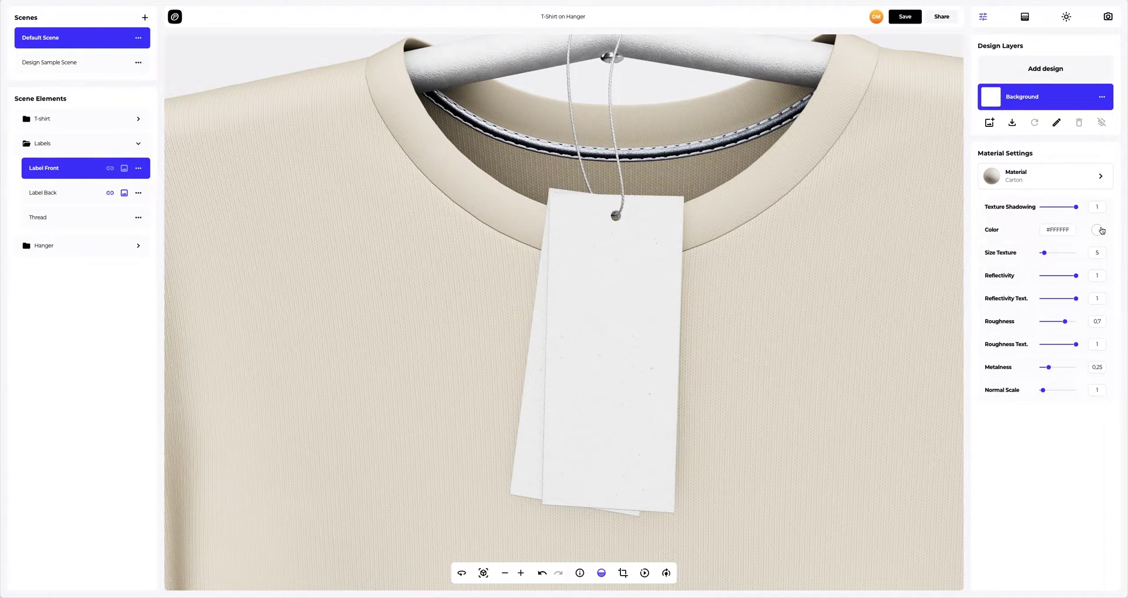
{"action": "left_click", "coordinate": [1099, 230]}
{"action": "type", "text": "#746548"}
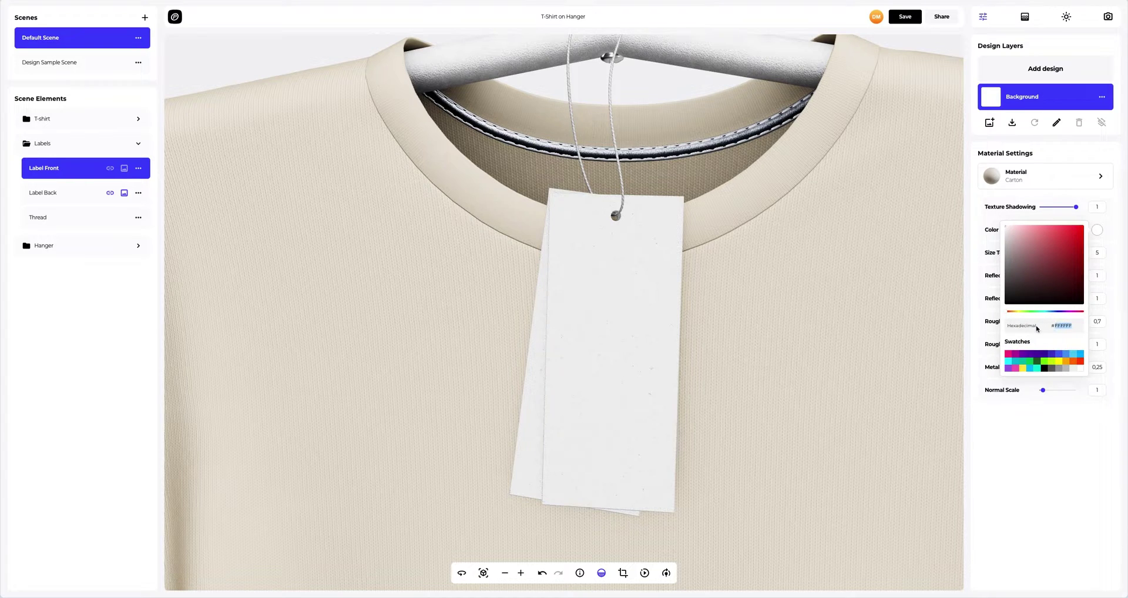
{"action": "left_click", "coordinate": [969, 249]}
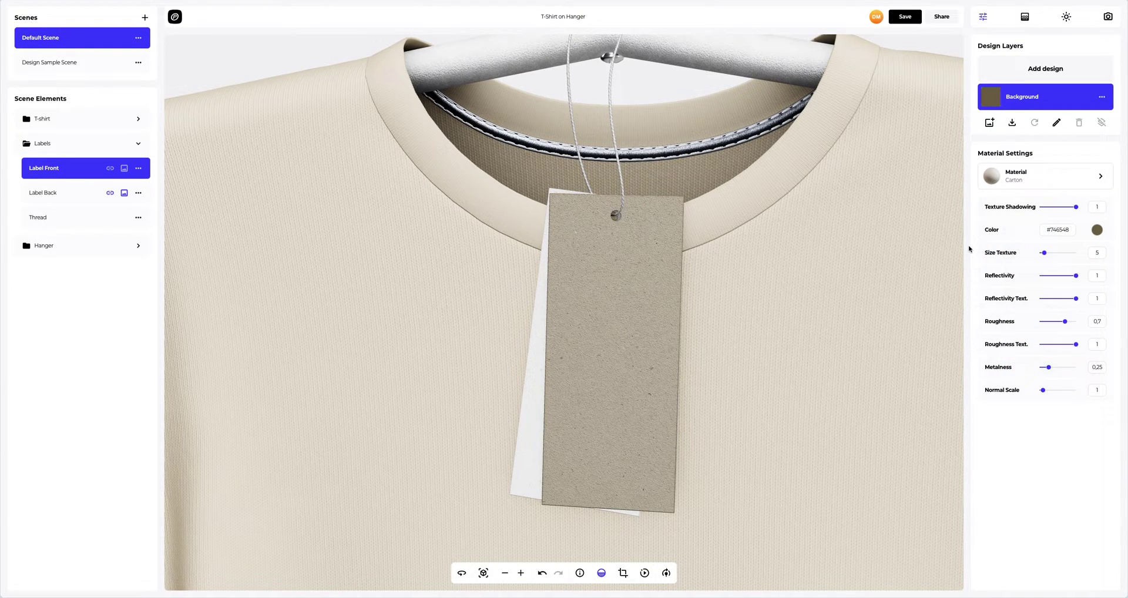
{"action": "left_click_drag", "start_coordinate": [1077, 209], "coordinate": [1065, 209]}
{"action": "left_click_drag", "start_coordinate": [1048, 367], "coordinate": [1040, 393]}
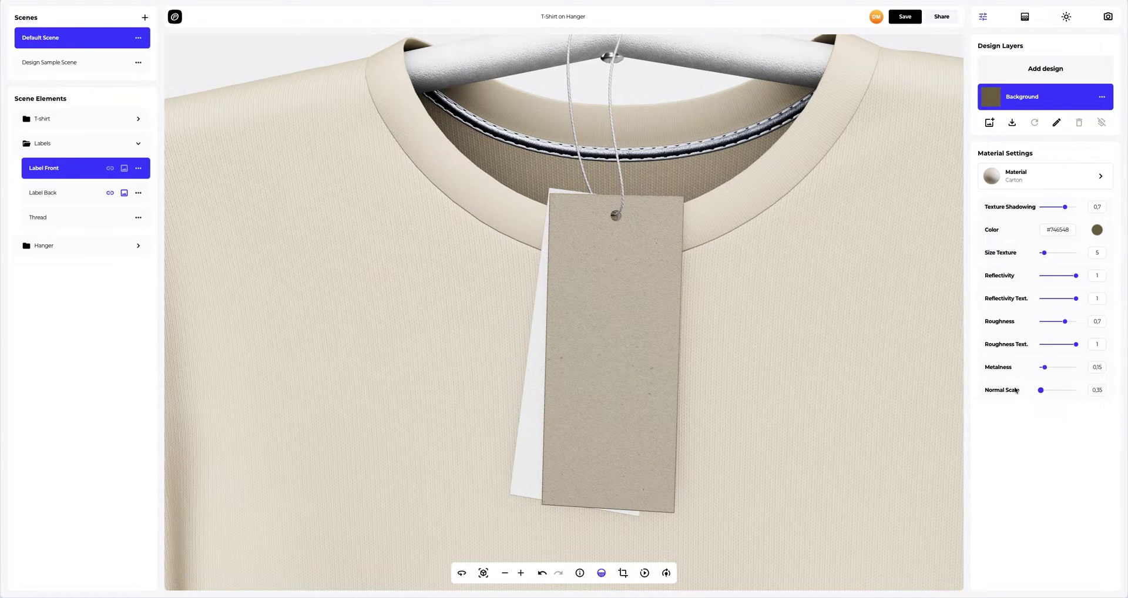
- Copy the front tag's Carton material and paste it onto the back hang tag
{"action": "left_click", "coordinate": [139, 170]}
{"action": "left_click", "coordinate": [172, 173]}
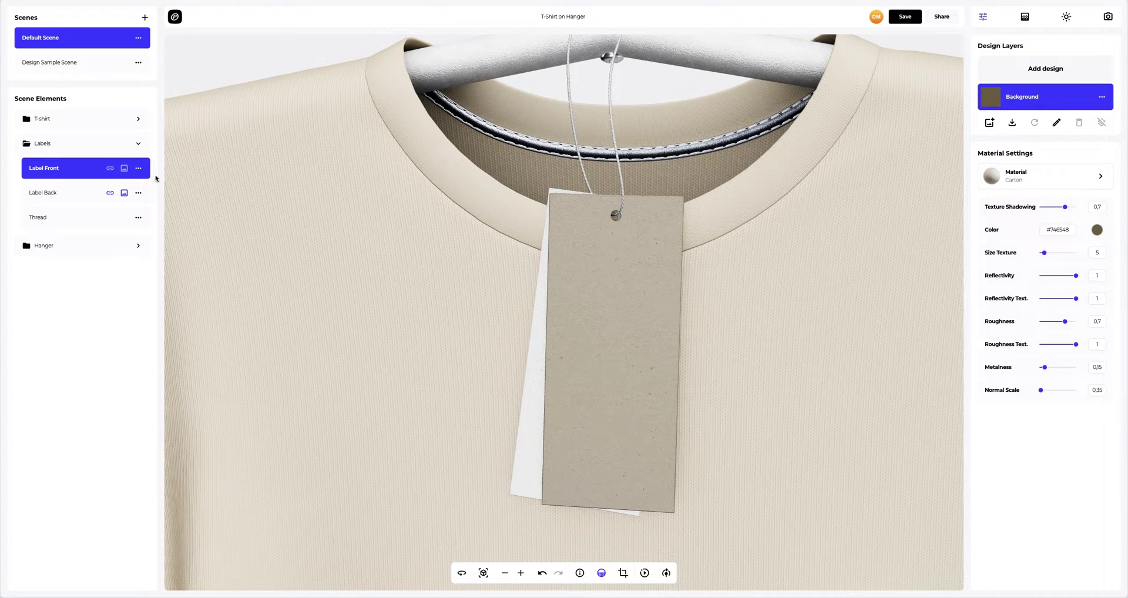
{"action": "left_click", "coordinate": [71, 197]}
{"action": "left_click", "coordinate": [139, 193]}
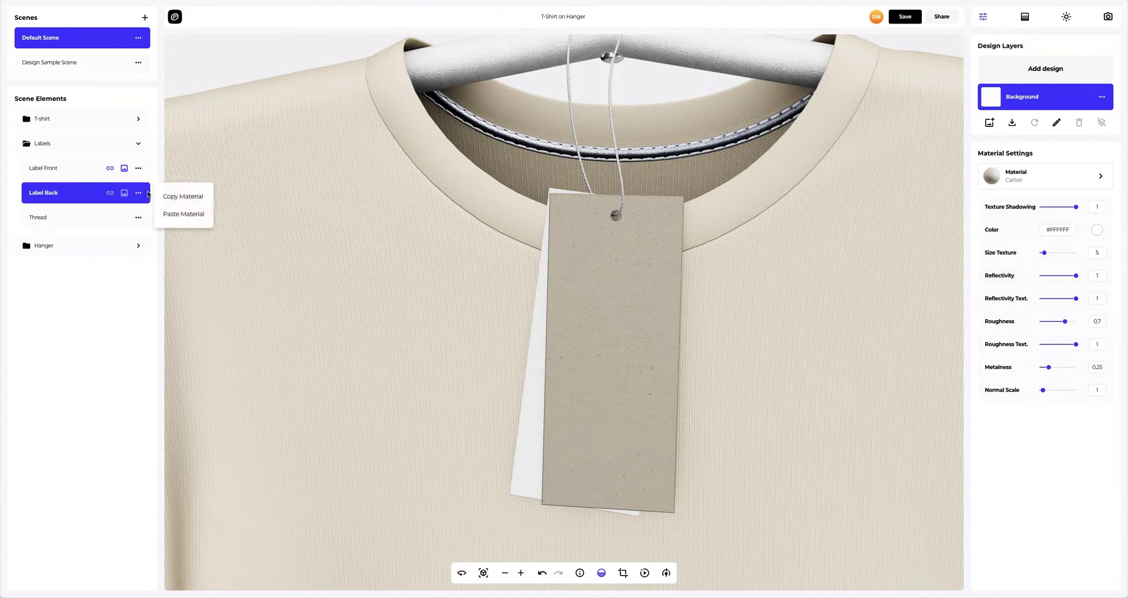
{"action": "left_click", "coordinate": [174, 213]}
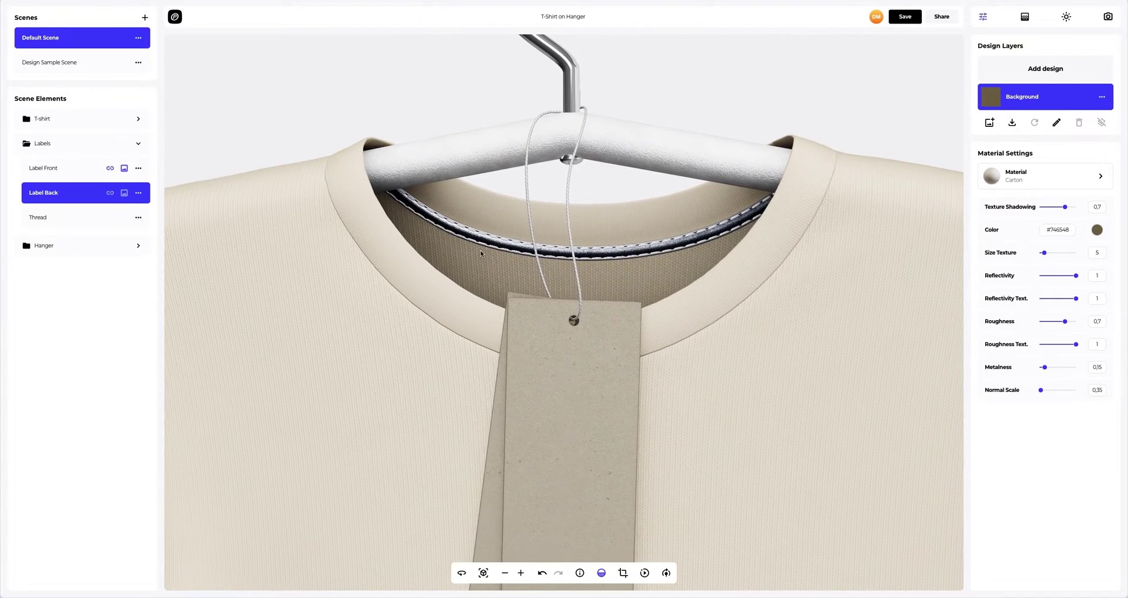
- Give the tag's thread the Steel Glossy material from the Metal category
{"action": "left_click", "coordinate": [82, 218]}
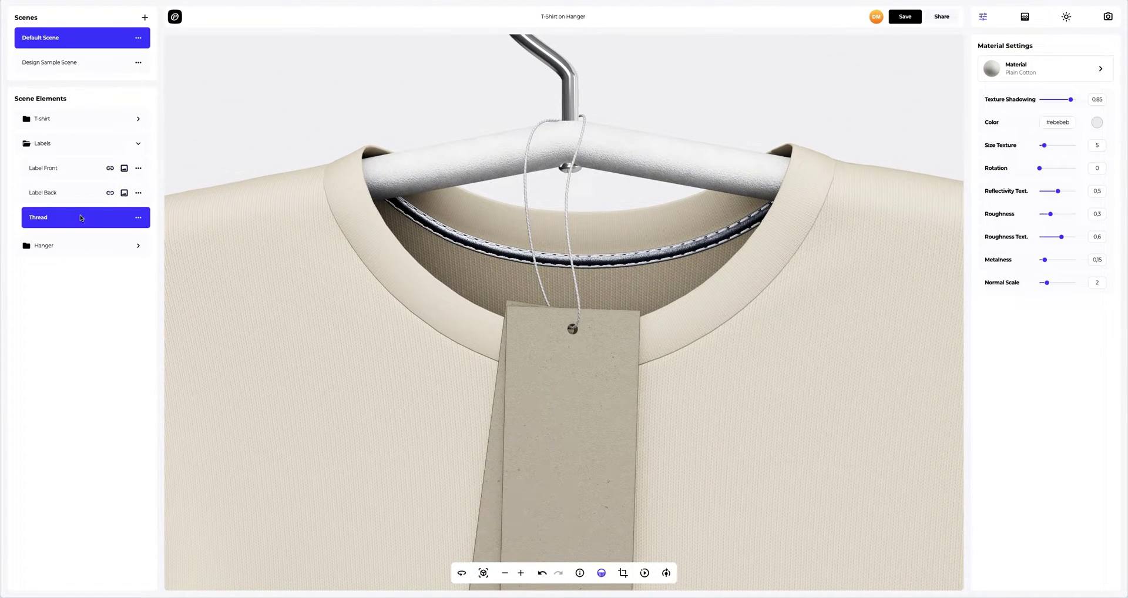
{"action": "left_click", "coordinate": [1037, 74]}
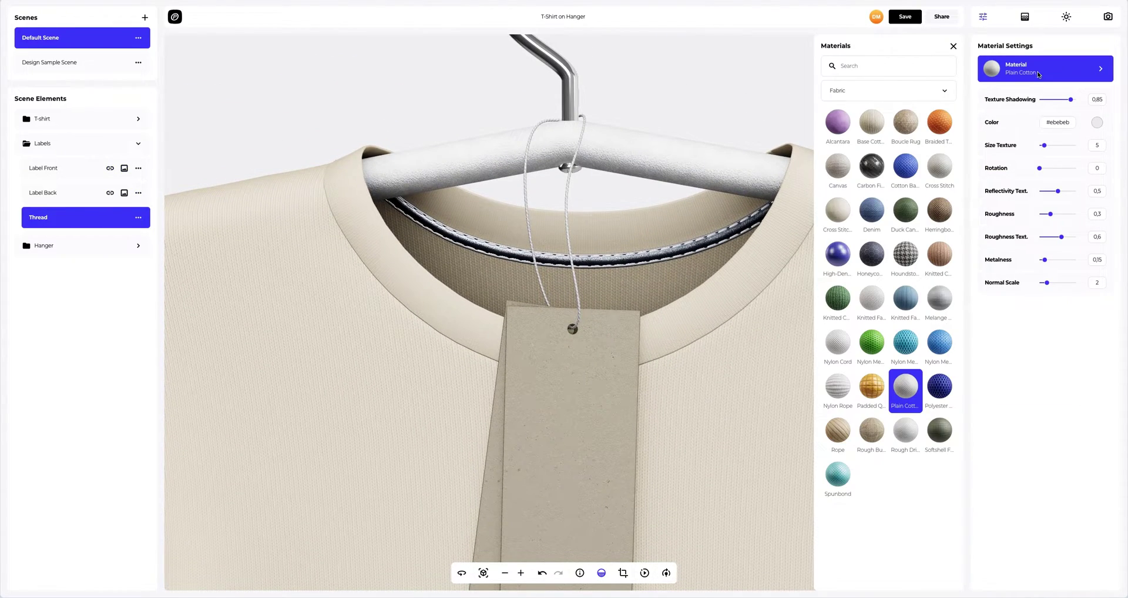
{"action": "left_click", "coordinate": [859, 91]}
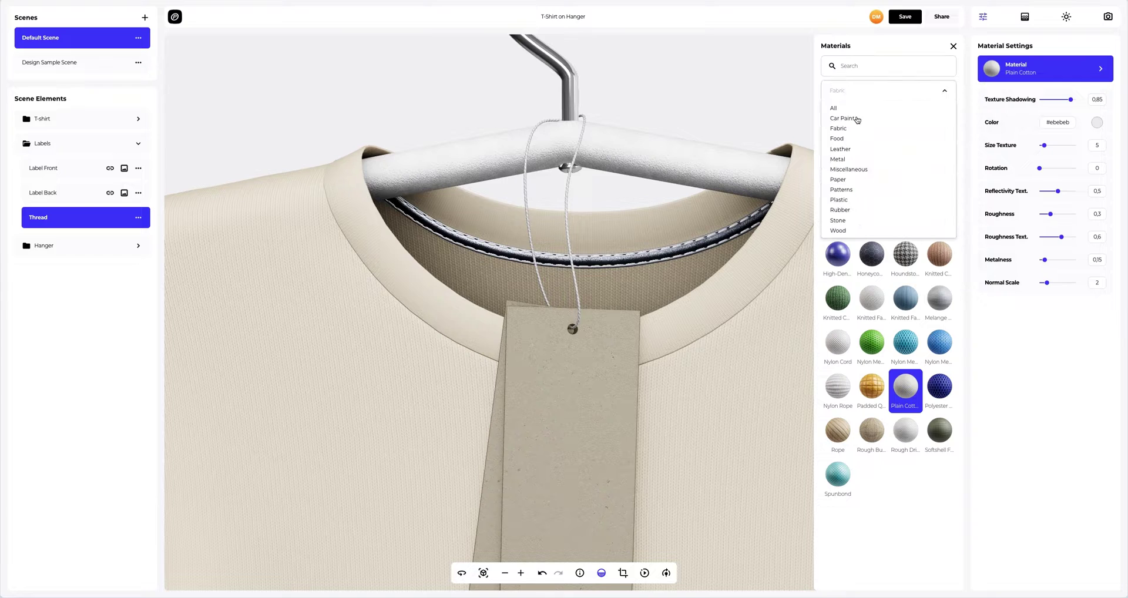
{"action": "left_click", "coordinate": [849, 160]}
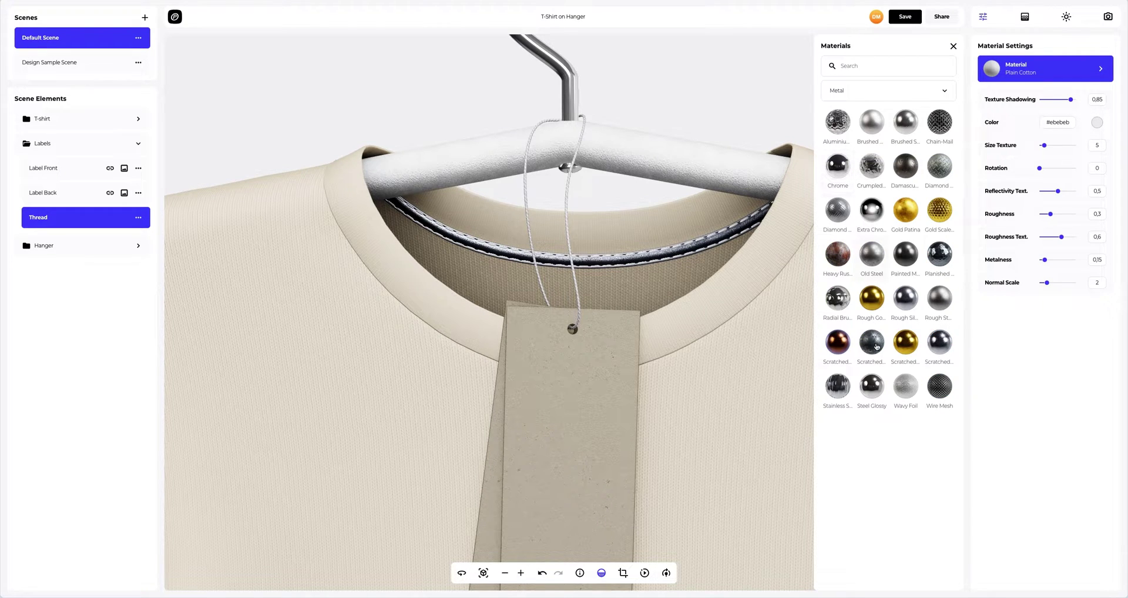
{"action": "left_click", "coordinate": [874, 386]}
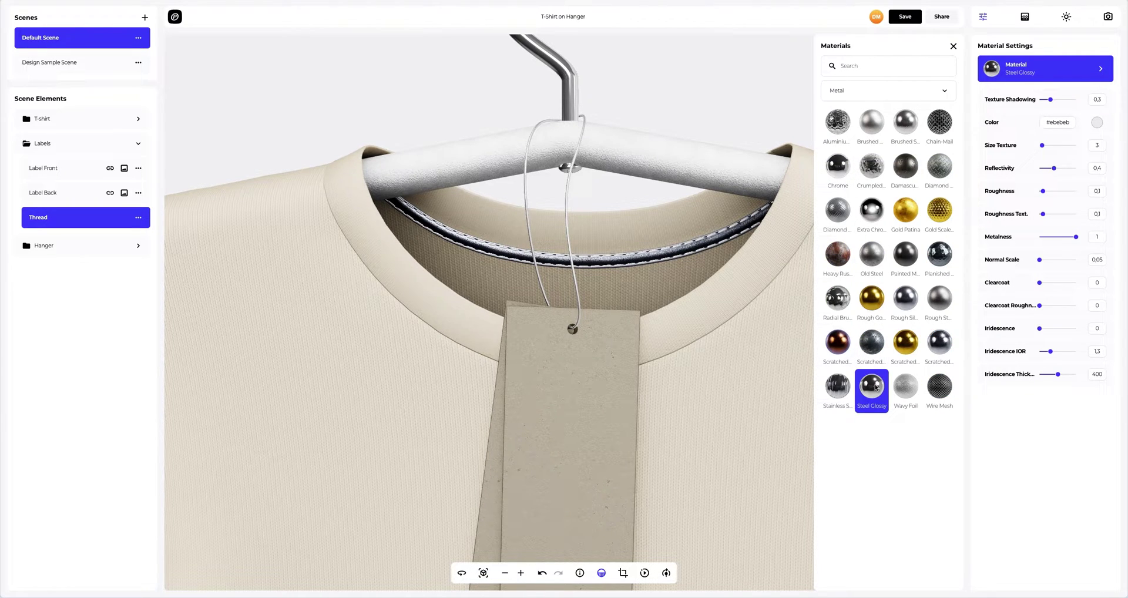
{"action": "left_click", "coordinate": [953, 47]}
{"action": "left_click_drag", "start_coordinate": [697, 117], "coordinate": [648, 285]}
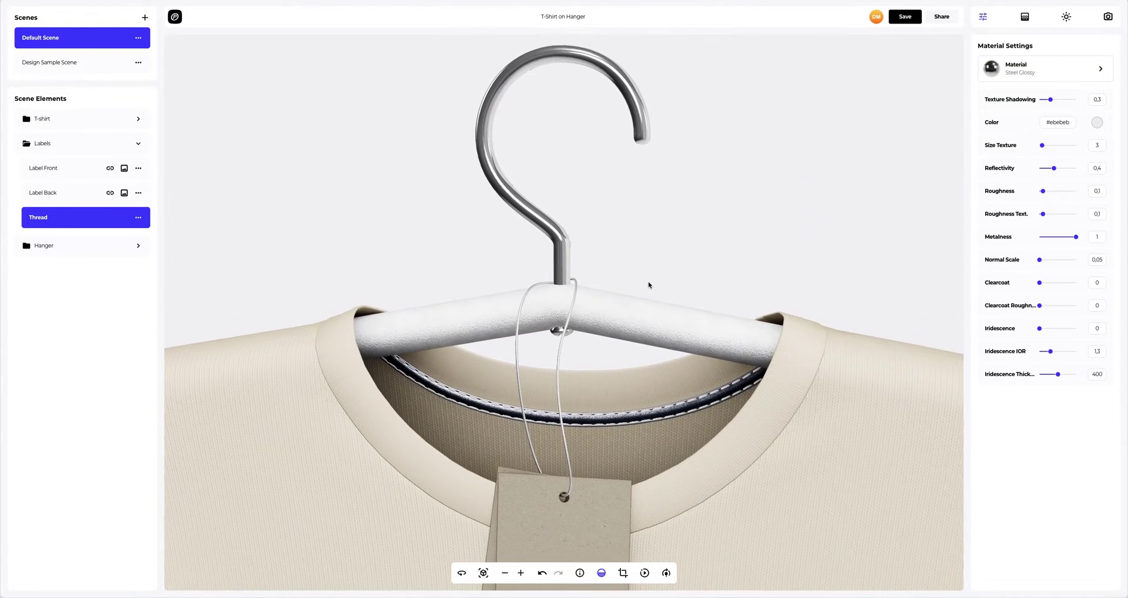
- Apply the Rough Silver material to the Hanger's Hook part
{"action": "left_click", "coordinate": [94, 146]}
{"action": "left_click", "coordinate": [138, 144]}
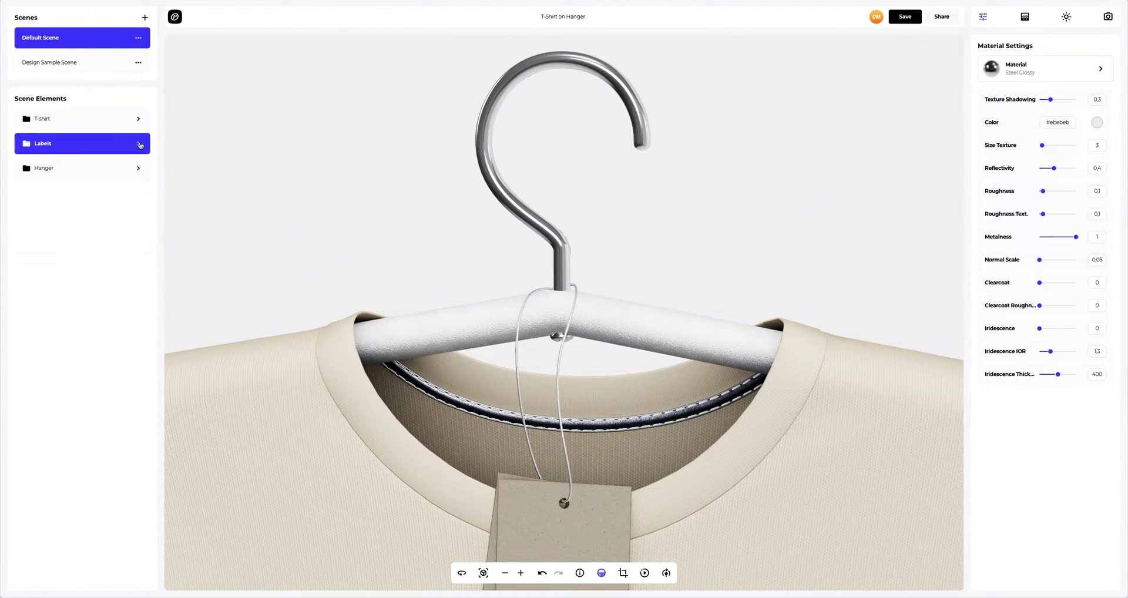
{"action": "left_click", "coordinate": [74, 171]}
{"action": "left_click", "coordinate": [138, 169]}
{"action": "left_click", "coordinate": [86, 202]}
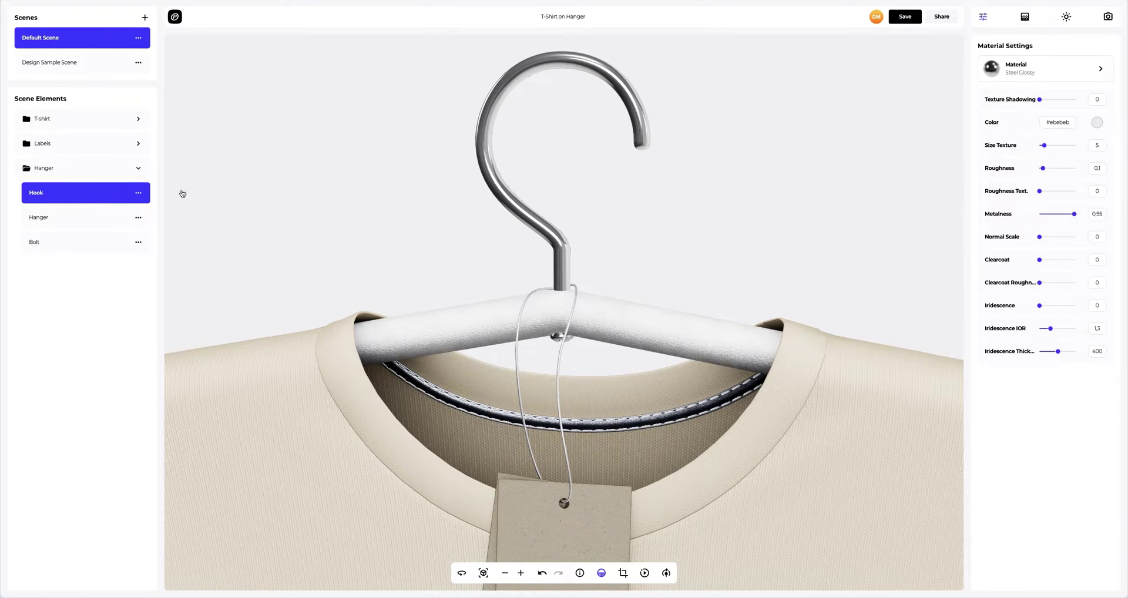
{"action": "left_click", "coordinate": [1015, 77]}
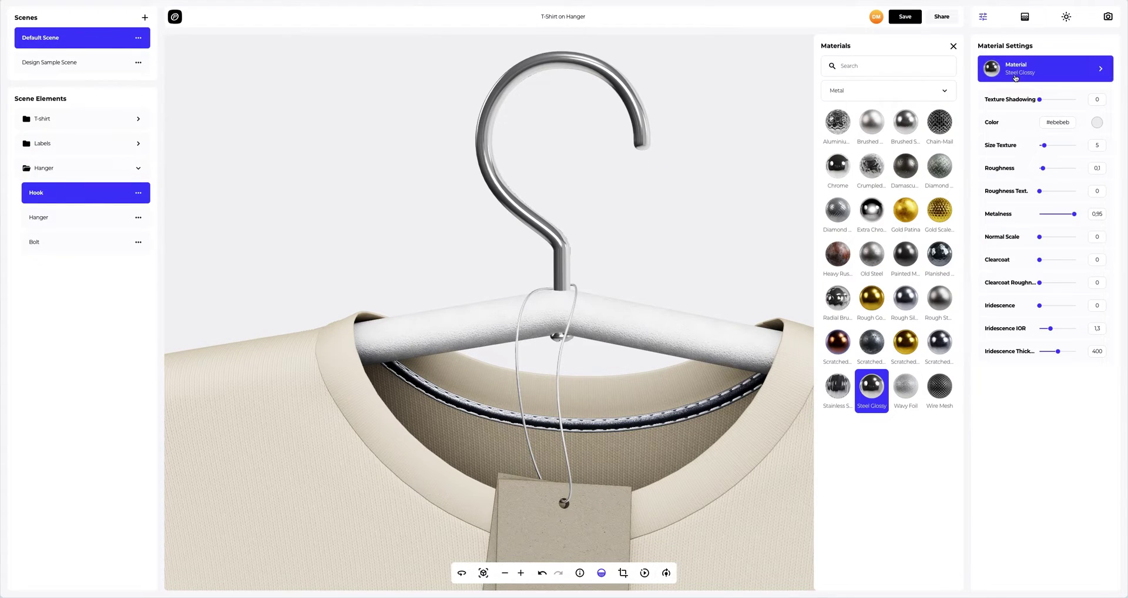
{"action": "left_click", "coordinate": [906, 296]}
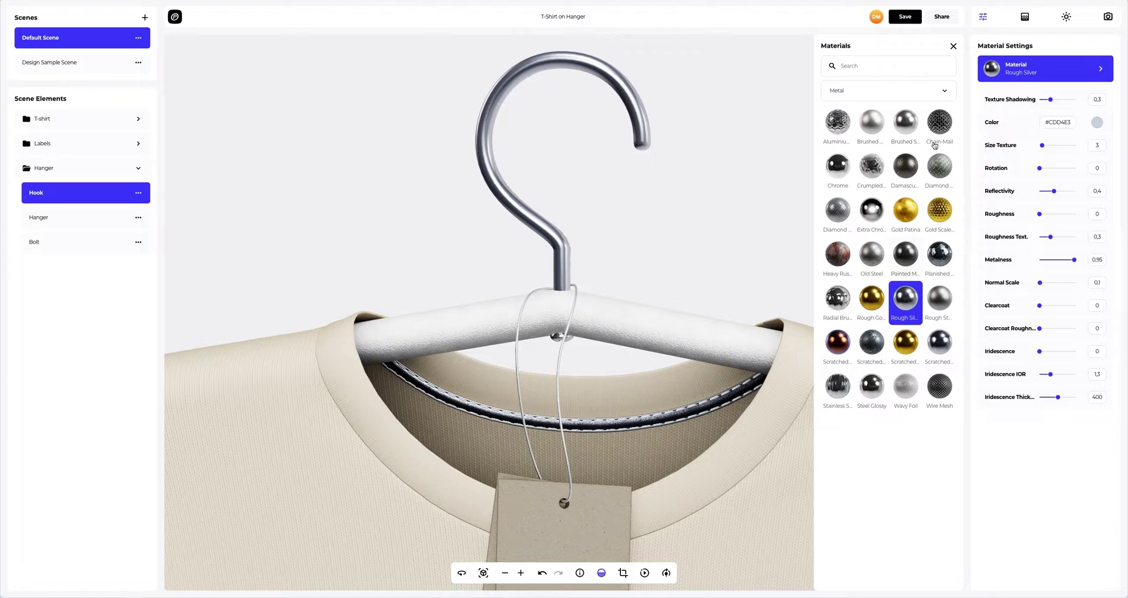
{"action": "left_click", "coordinate": [952, 47]}
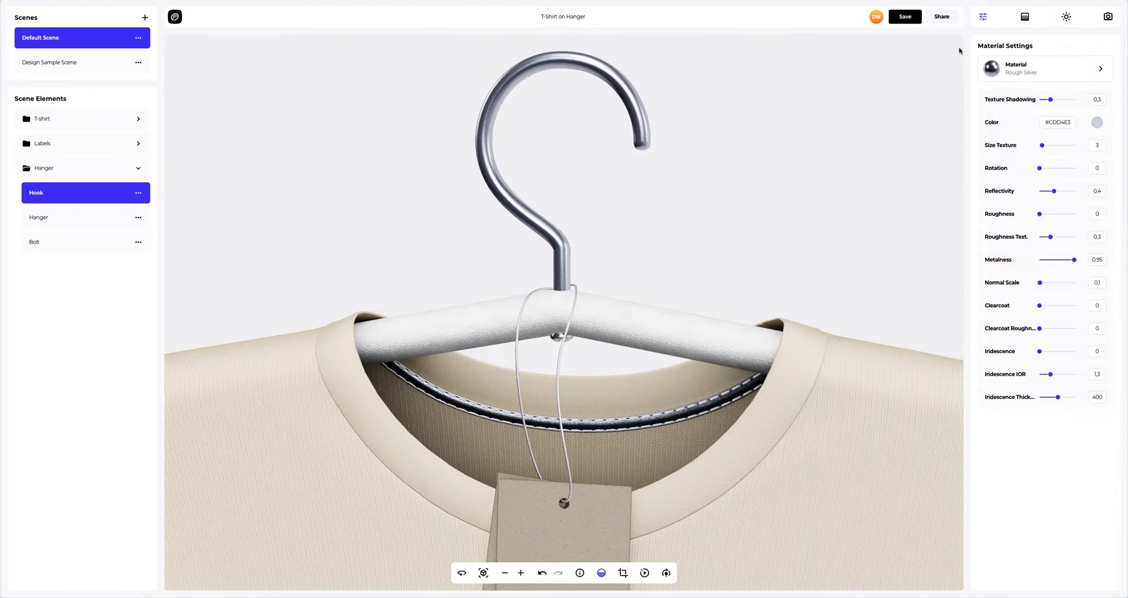
- Tint the hook #C2C2C2 and lower its Texture Shadowing to 0.15
{"action": "left_click", "coordinate": [1096, 122]}
{"action": "double_click", "coordinate": [1066, 217]}
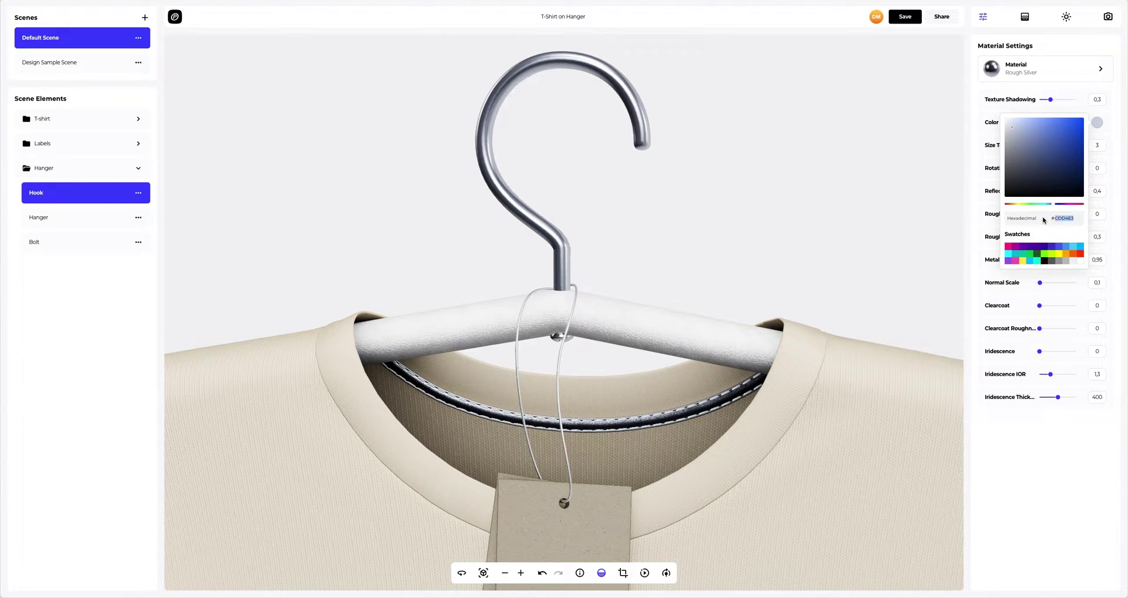
{"action": "type", "text": "C2C2C2"}
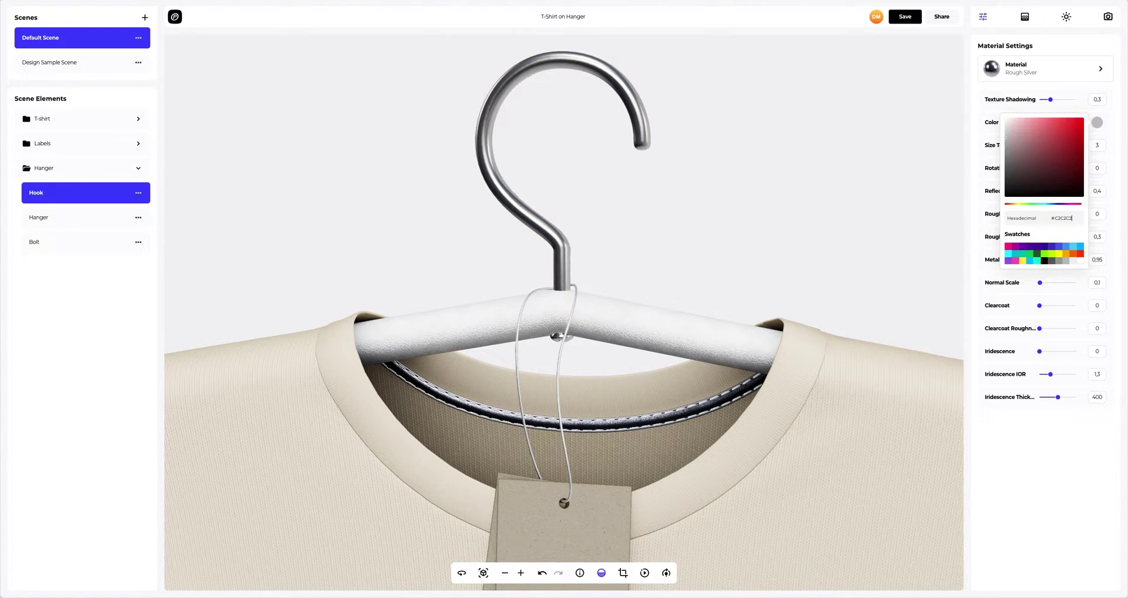
{"action": "left_click", "coordinate": [979, 208]}
{"action": "left_click_drag", "start_coordinate": [1048, 103], "coordinate": [1044, 103]}
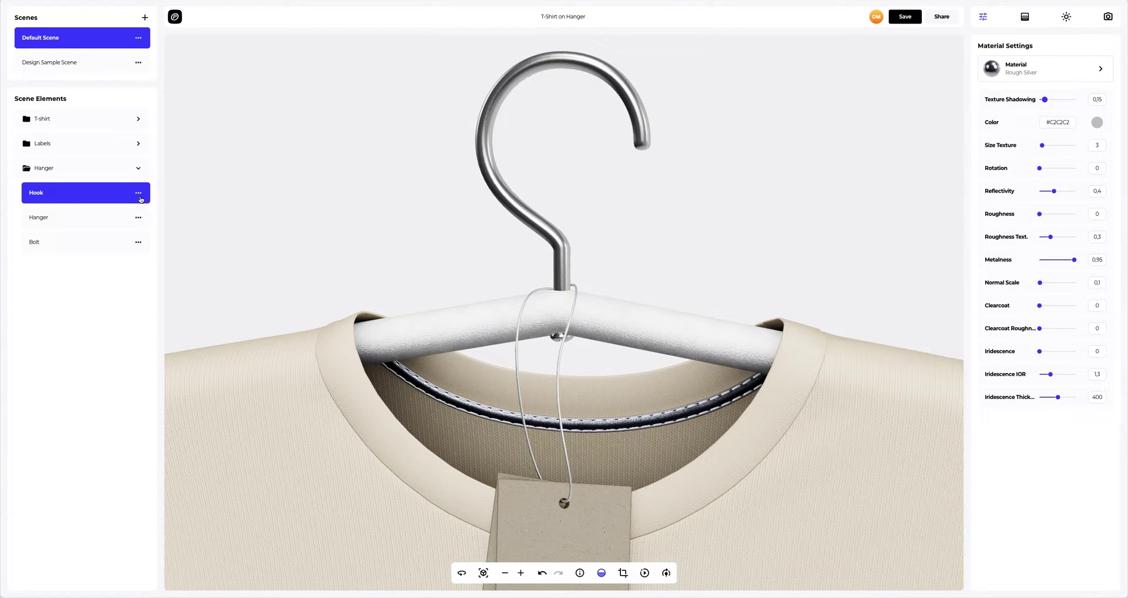
- Copy the hook's Rough Silver material and paste it onto the bolt
{"action": "left_click", "coordinate": [177, 196]}
{"action": "left_click", "coordinate": [140, 239]}
{"action": "left_click", "coordinate": [138, 241]}
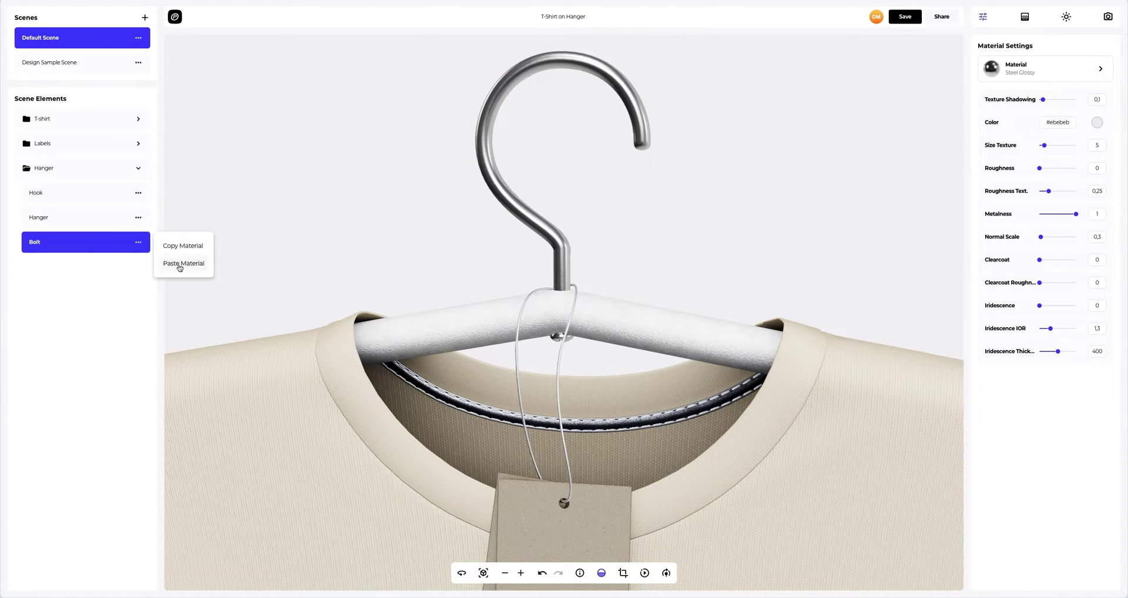
{"action": "left_click", "coordinate": [178, 266]}
{"action": "left_click", "coordinate": [83, 217]}
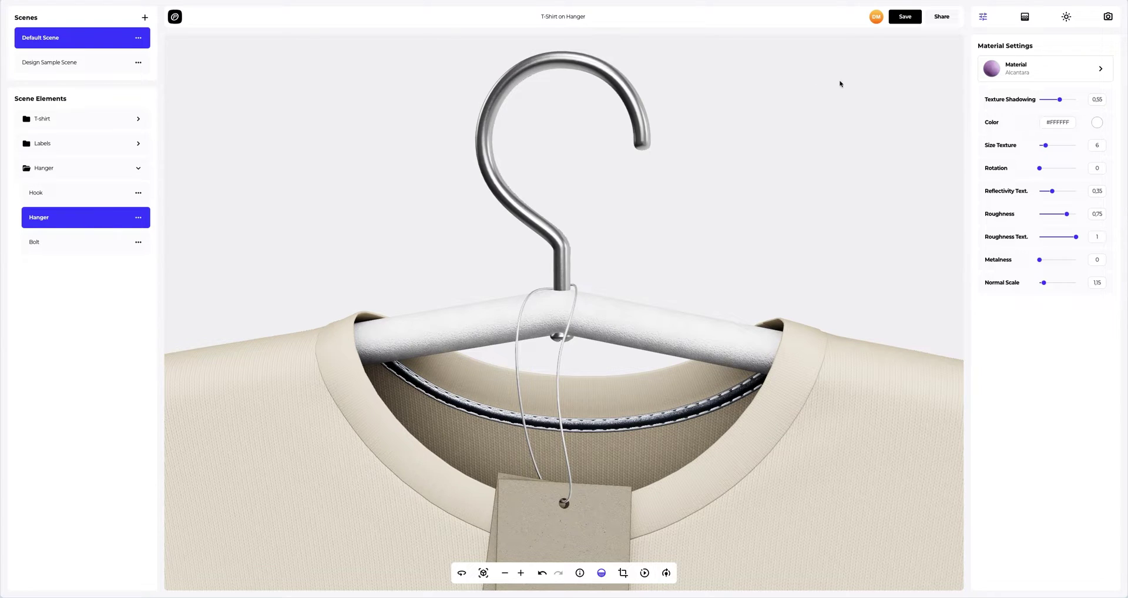
- Apply the Dark Oak wood material (#9F612D) to the hanger bar and check it from all sides
{"action": "left_click", "coordinate": [1034, 68]}
{"action": "left_click", "coordinate": [851, 93]}
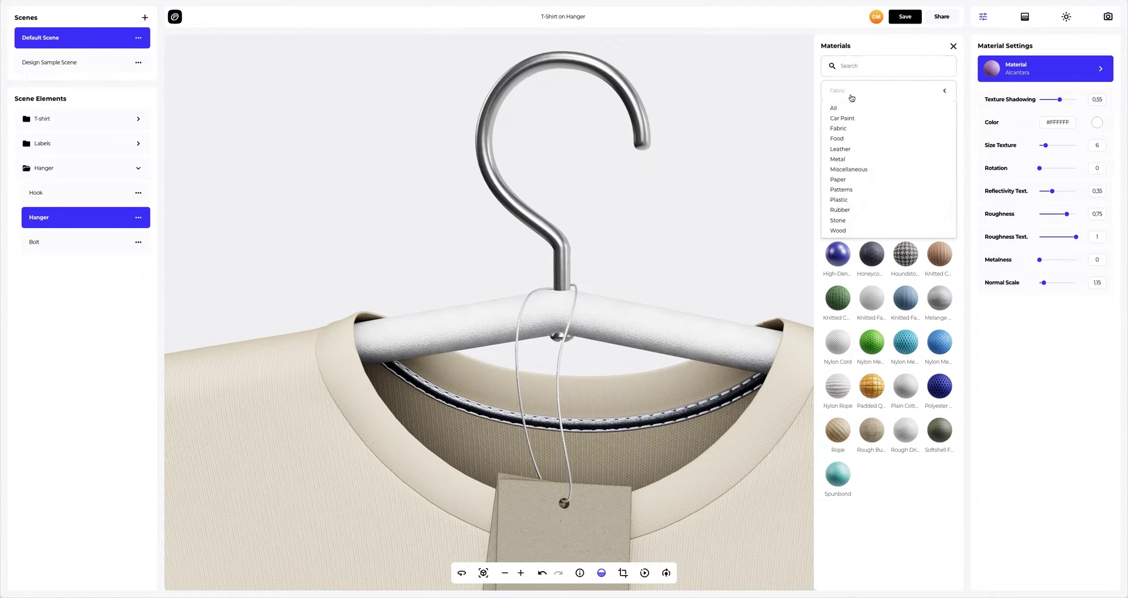
{"action": "left_click", "coordinate": [839, 230]}
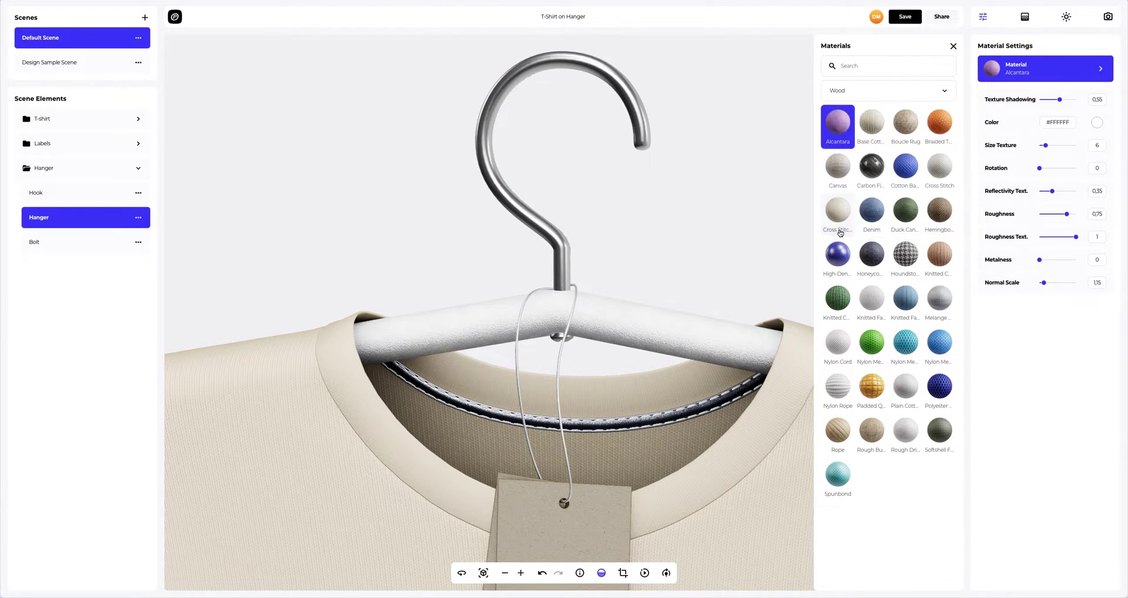
{"action": "left_click", "coordinate": [931, 129]}
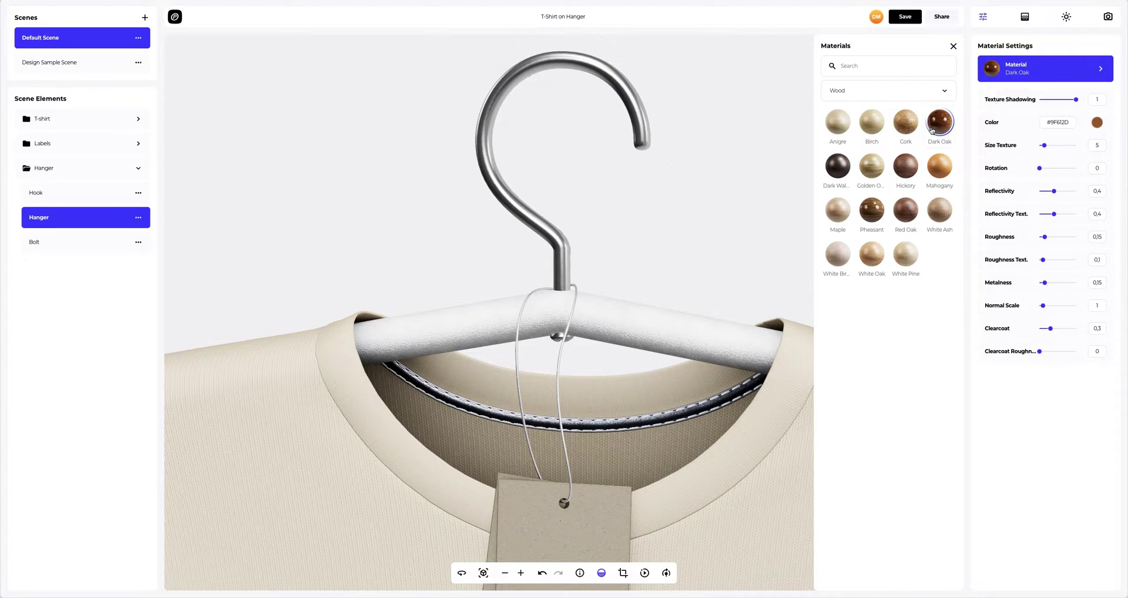
{"action": "left_click", "coordinate": [952, 47]}
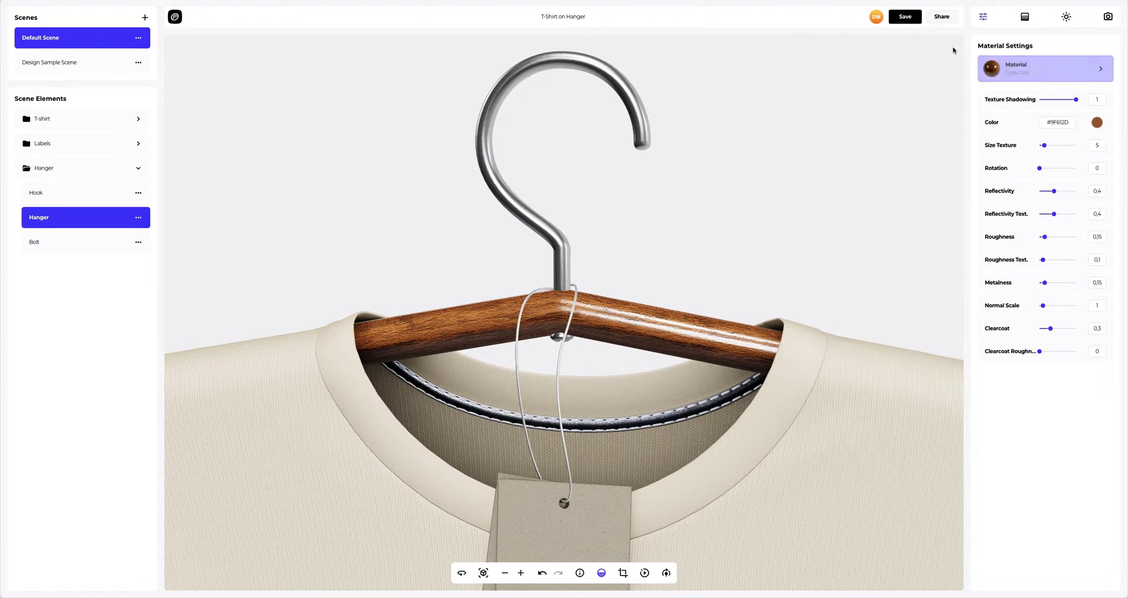
{"action": "scroll", "coordinate": [675, 188], "scroll_direction": "down", "scroll_amount": 5}
{"action": "scroll", "coordinate": [635, 199], "scroll_direction": "down", "scroll_amount": 5}
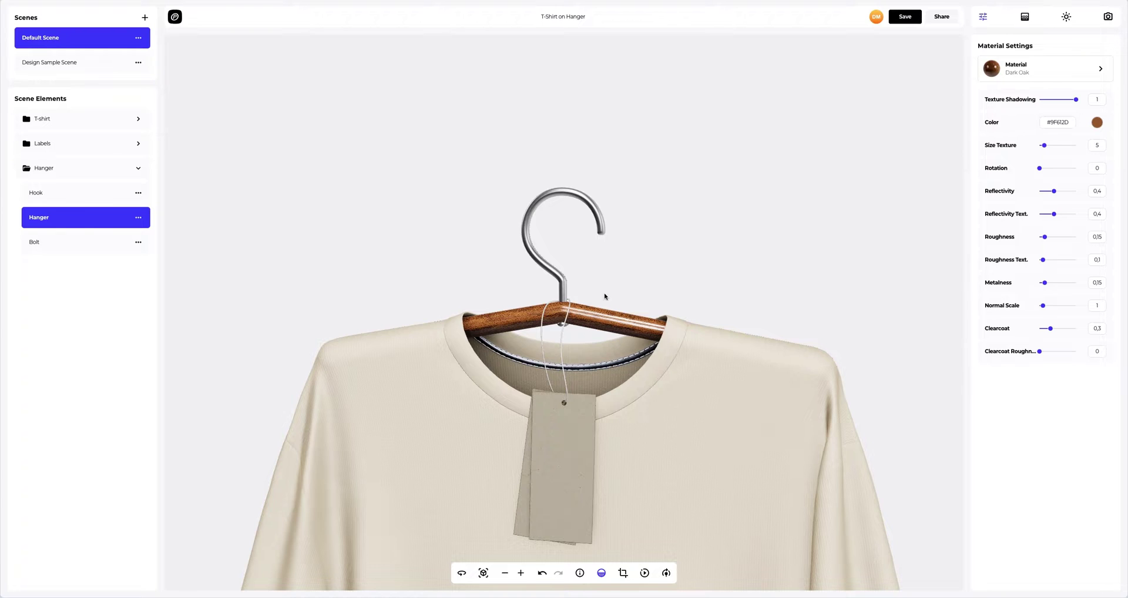
{"action": "left_click_drag", "start_coordinate": [597, 202], "coordinate": [1001, 297]}
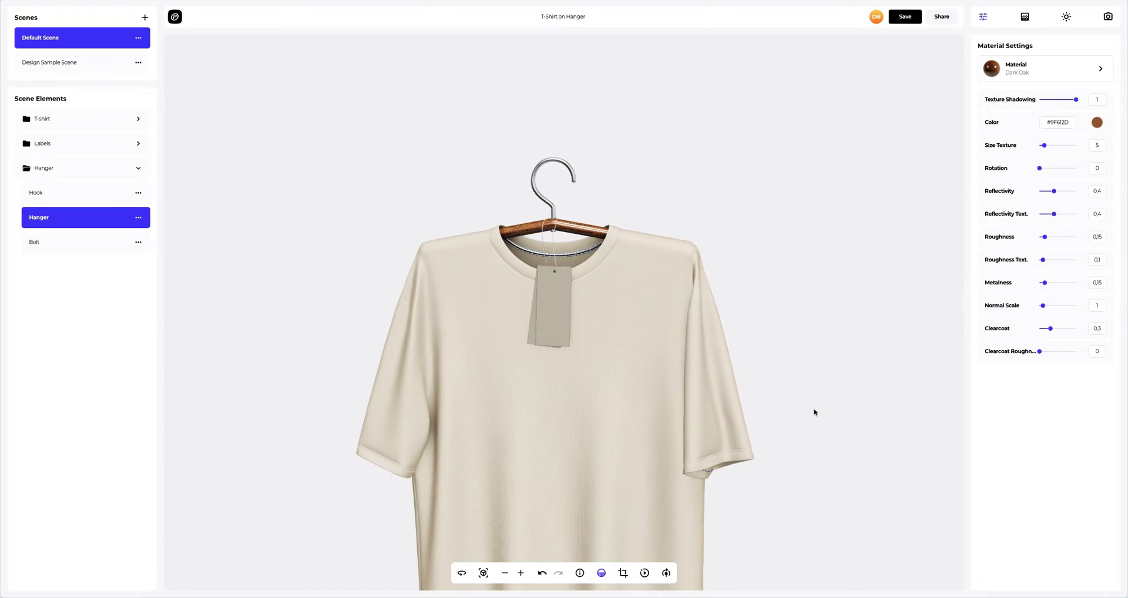
{"action": "left_click", "coordinate": [485, 574]}
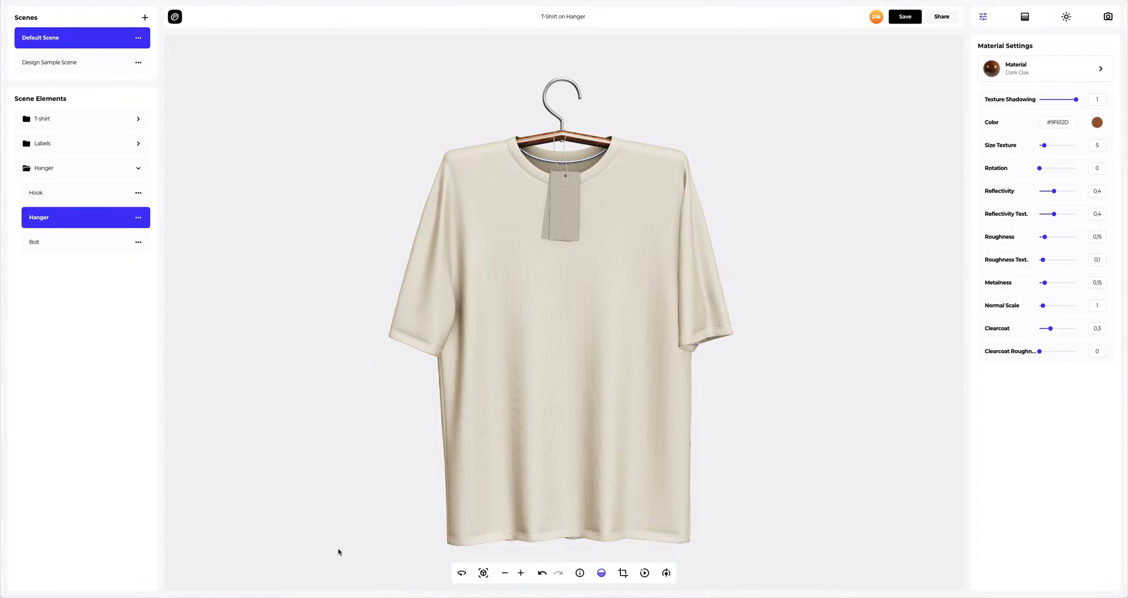
- Add T-Shirt Front.png as a design on the T-shirt's Outer Side
{"action": "left_click", "coordinate": [118, 126]}
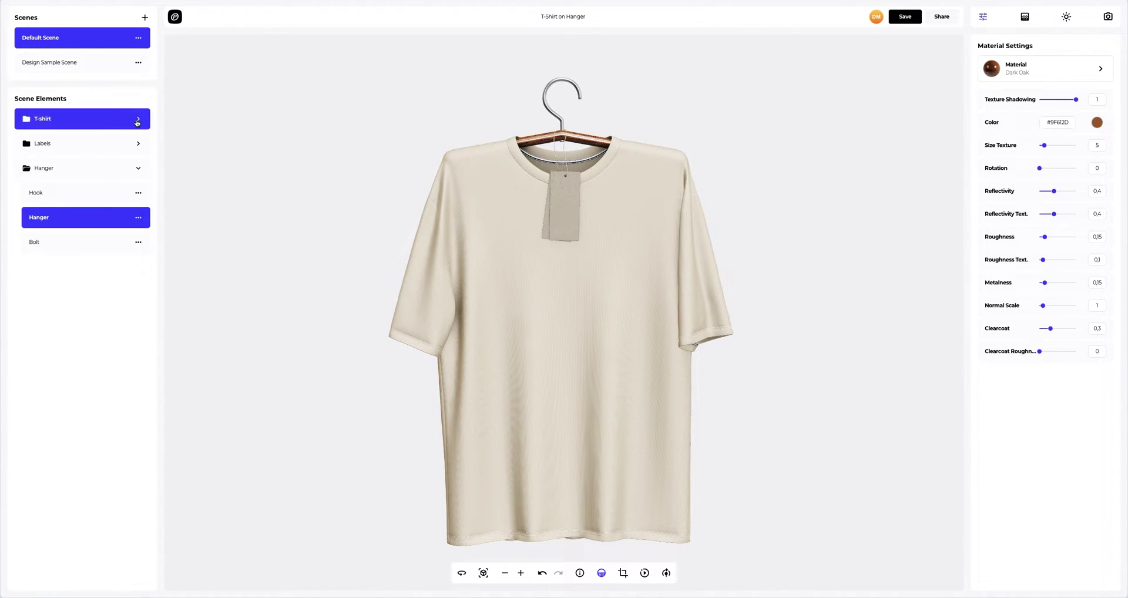
{"action": "left_click", "coordinate": [75, 148]}
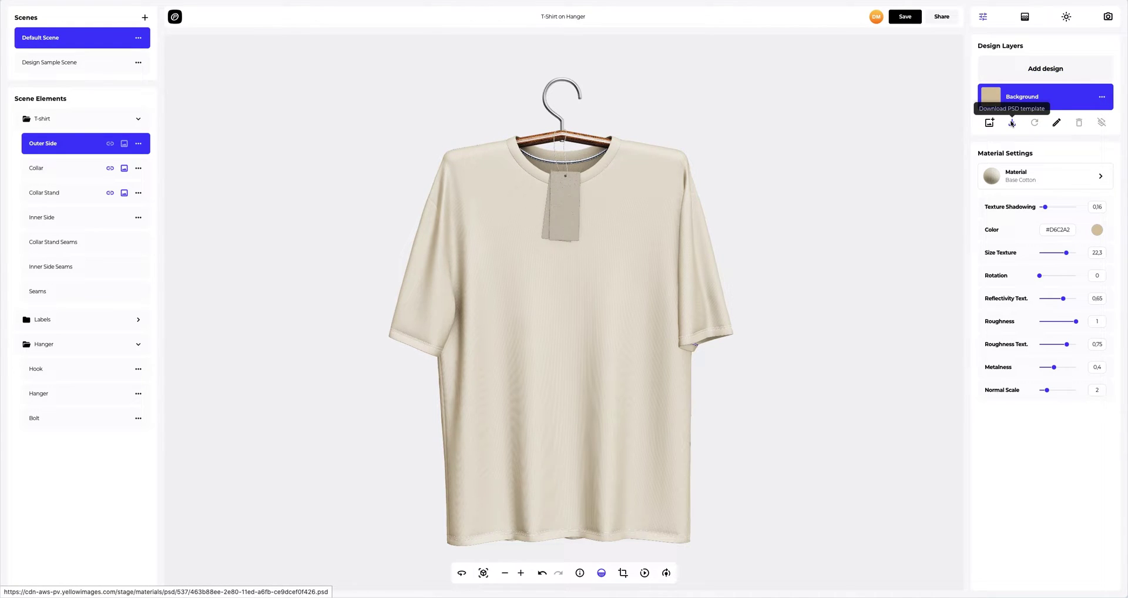
{"action": "left_click", "coordinate": [1039, 73]}
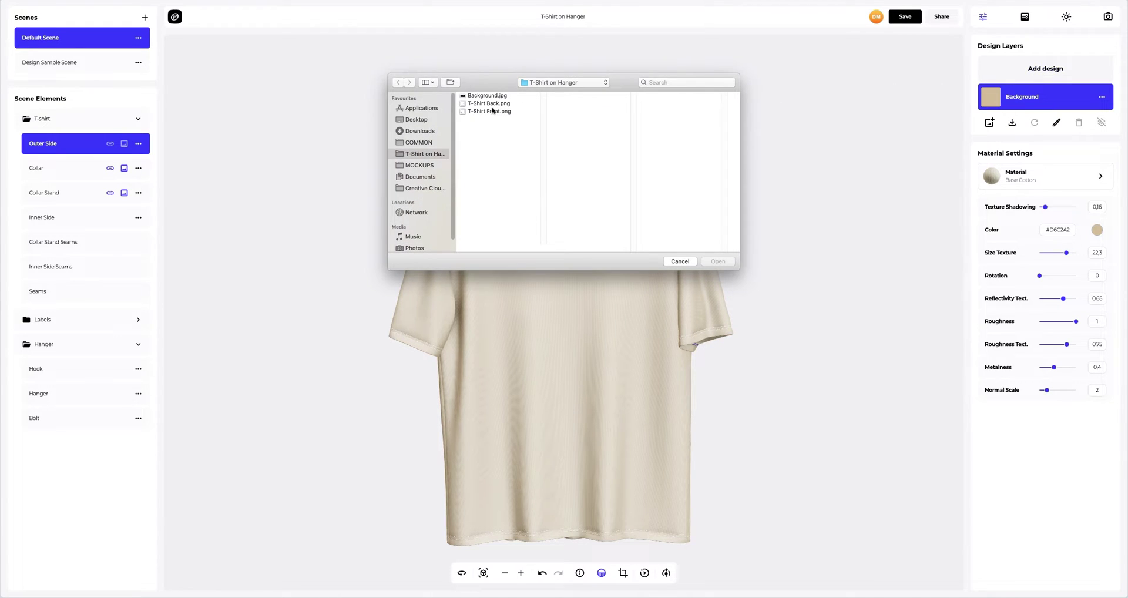
{"action": "left_click", "coordinate": [491, 111]}
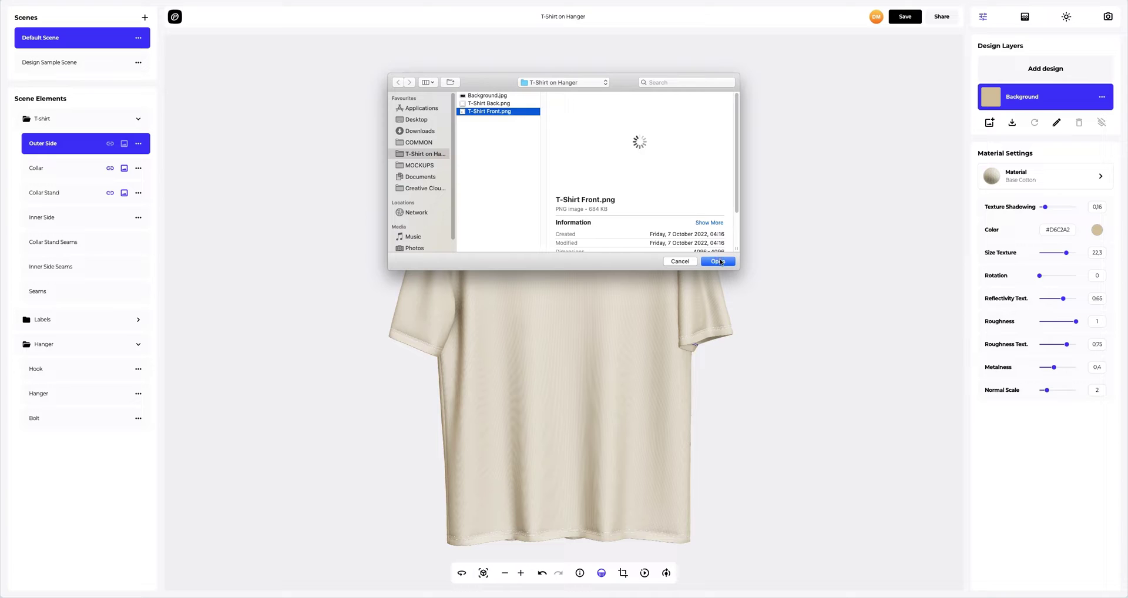
{"action": "left_click", "coordinate": [719, 261]}
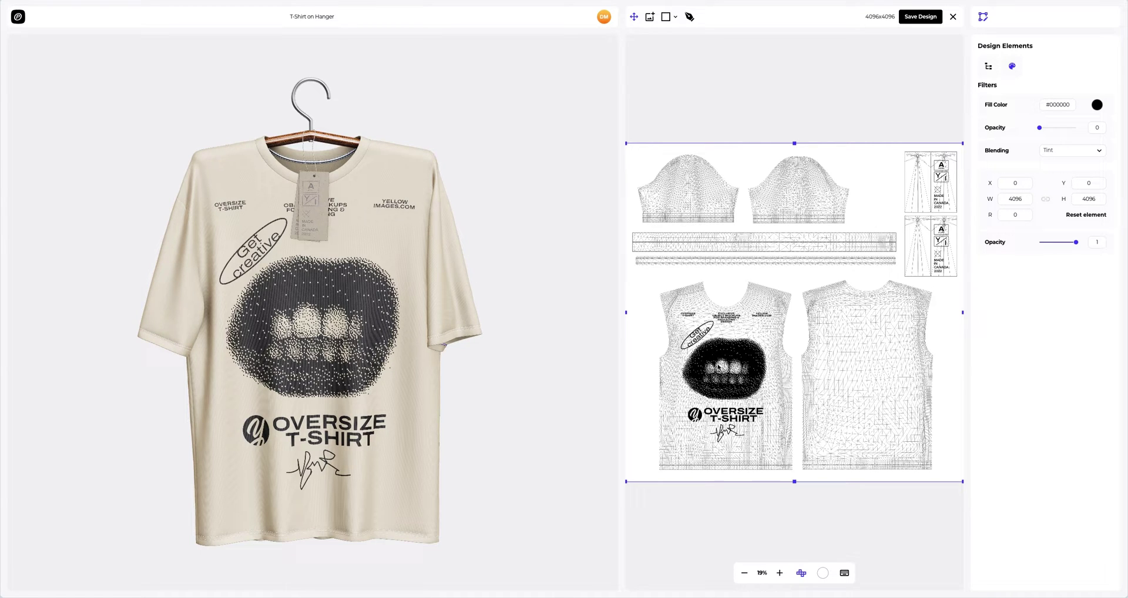
- Position the front print at X 0, Y 0 and save the design onto the shirt
{"action": "mouse_move", "coordinate": [728, 367]}
{"action": "left_mouse_down"}
{"action": "mouse_move", "coordinate": [738, 369]}
{"action": "mouse_move", "coordinate": [710, 366]}
{"action": "mouse_move", "coordinate": [719, 366]}
{"action": "left_mouse_up"}
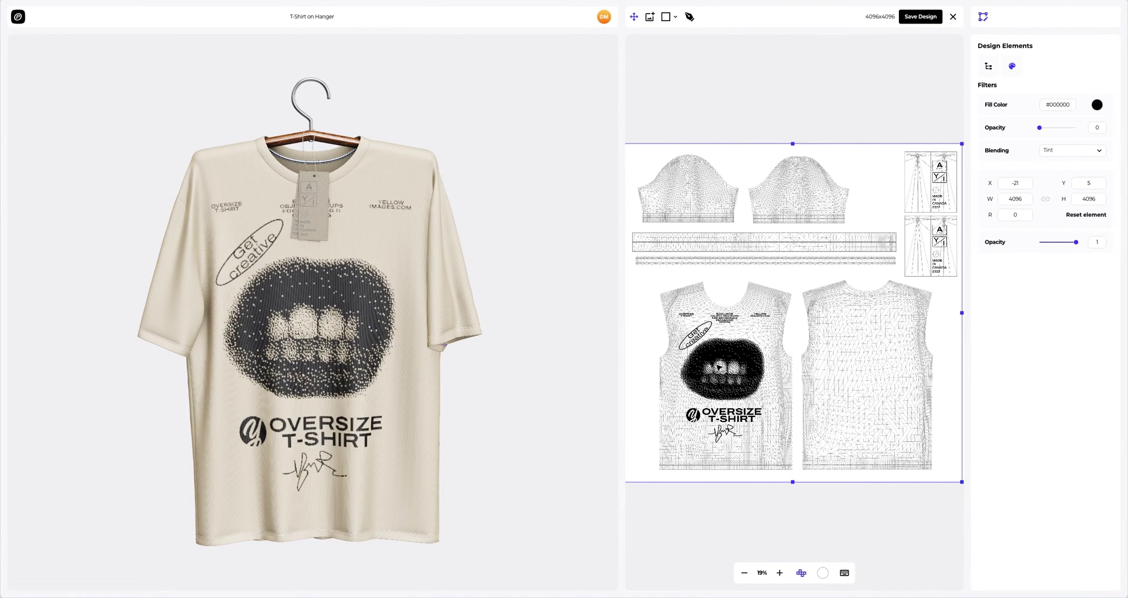
{"action": "left_click", "coordinate": [1011, 182]}
{"action": "left_click", "coordinate": [1094, 185]}
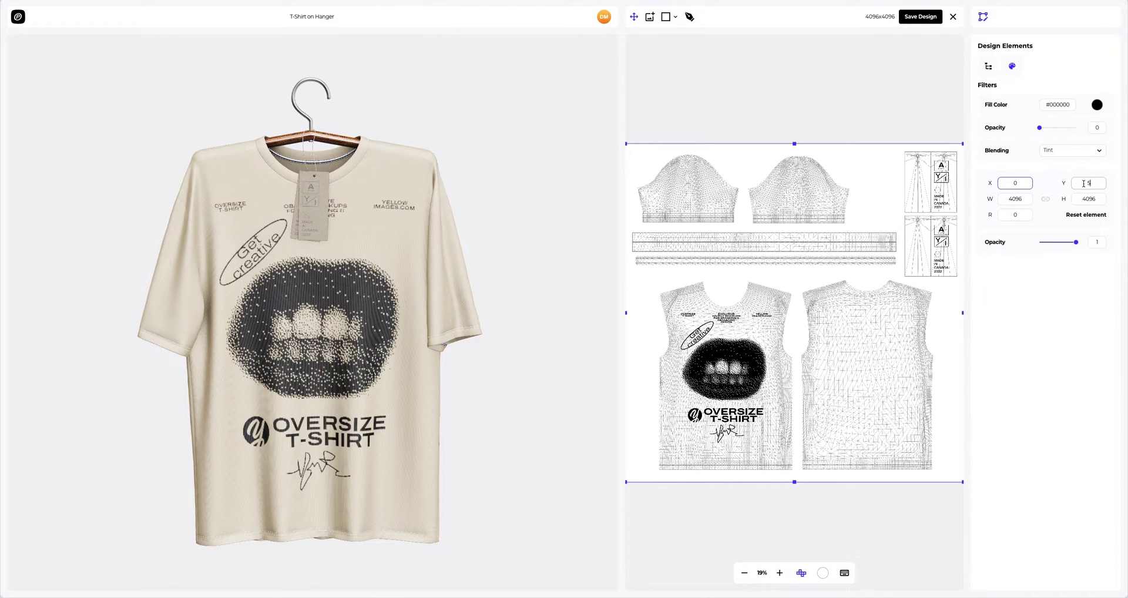
{"action": "type", "text": "0"}
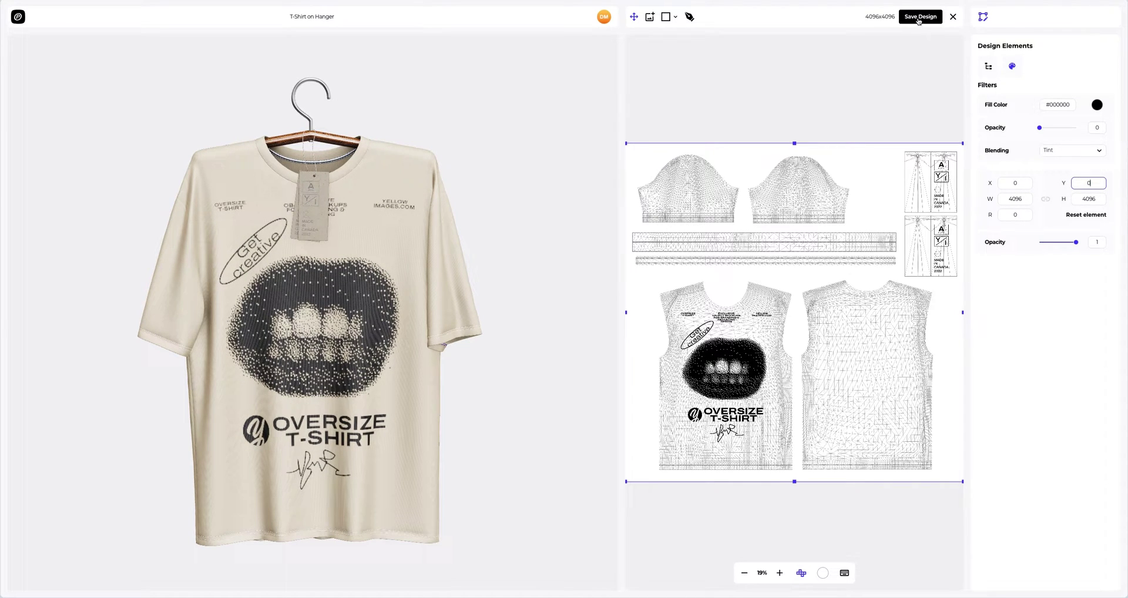
{"action": "left_click", "coordinate": [918, 17]}
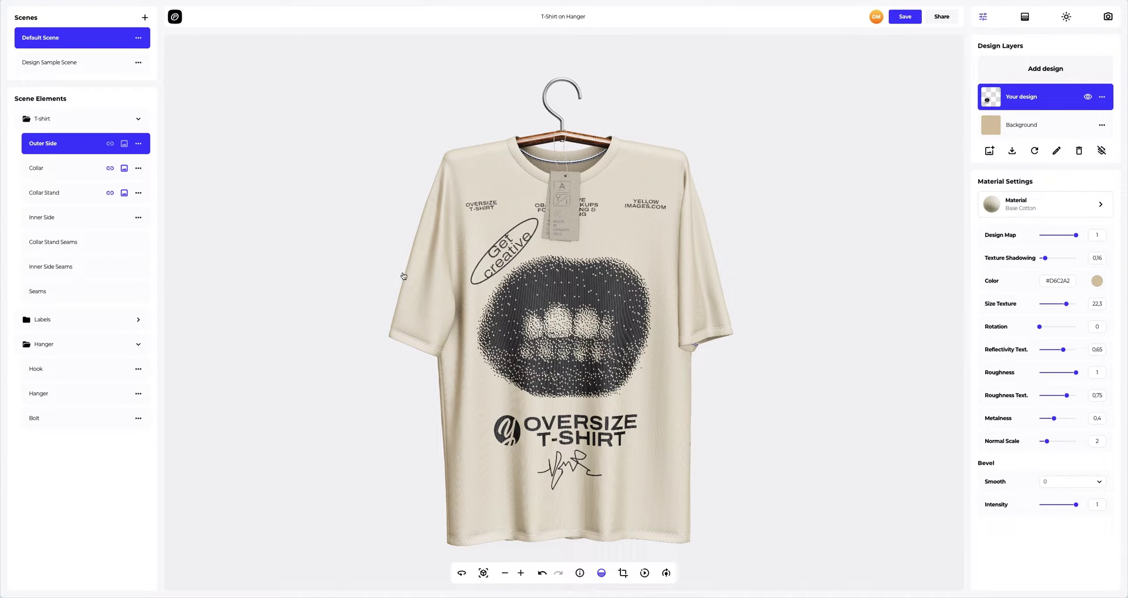
- Add T-Shirt Back.png to the shirt's back and save it as a second design layer
{"action": "left_click_drag", "start_coordinate": [423, 276], "coordinate": [666, 277]}
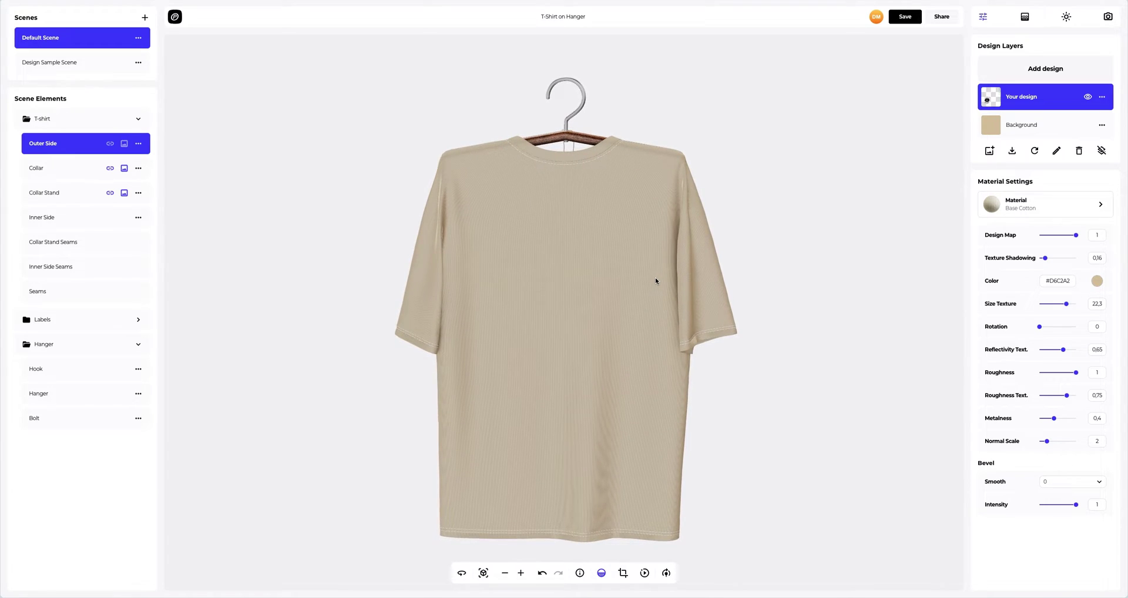
{"action": "left_click", "coordinate": [1056, 69]}
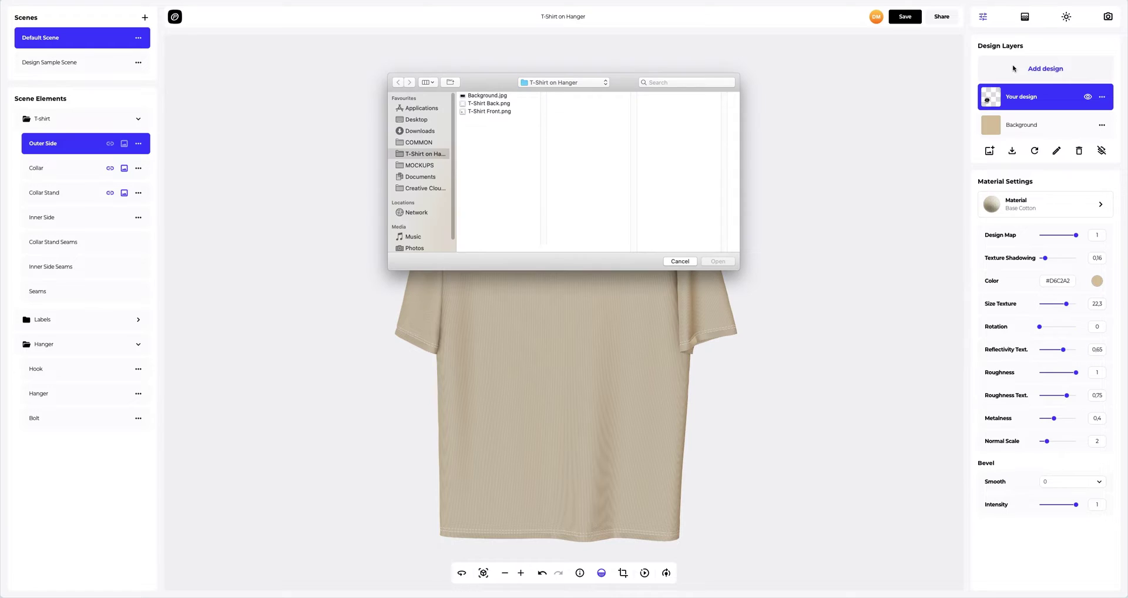
{"action": "left_click", "coordinate": [511, 104]}
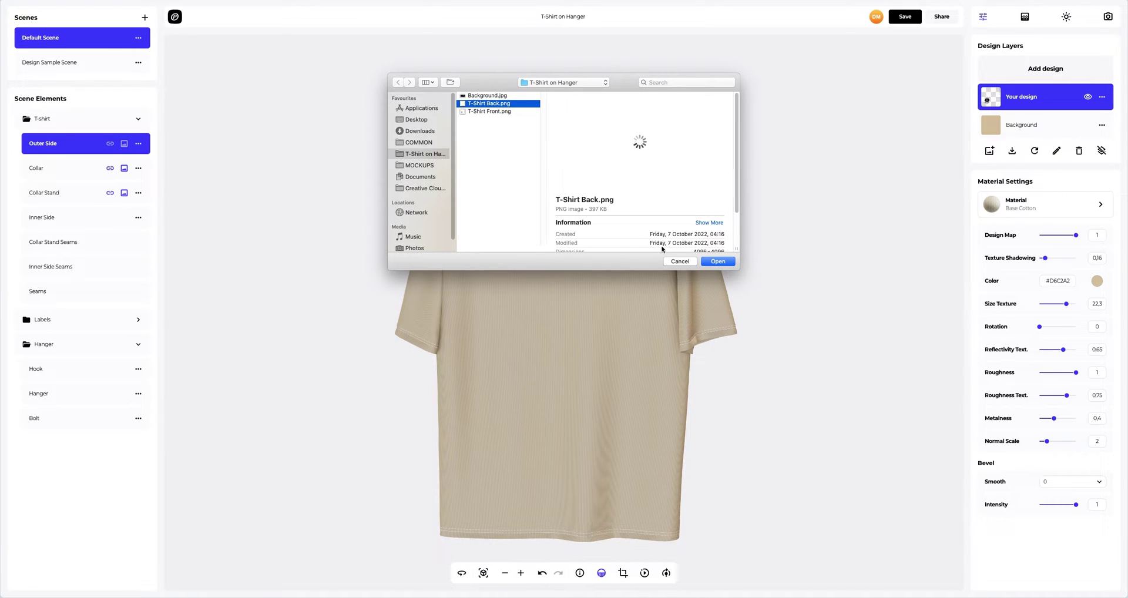
{"action": "left_click", "coordinate": [719, 262]}
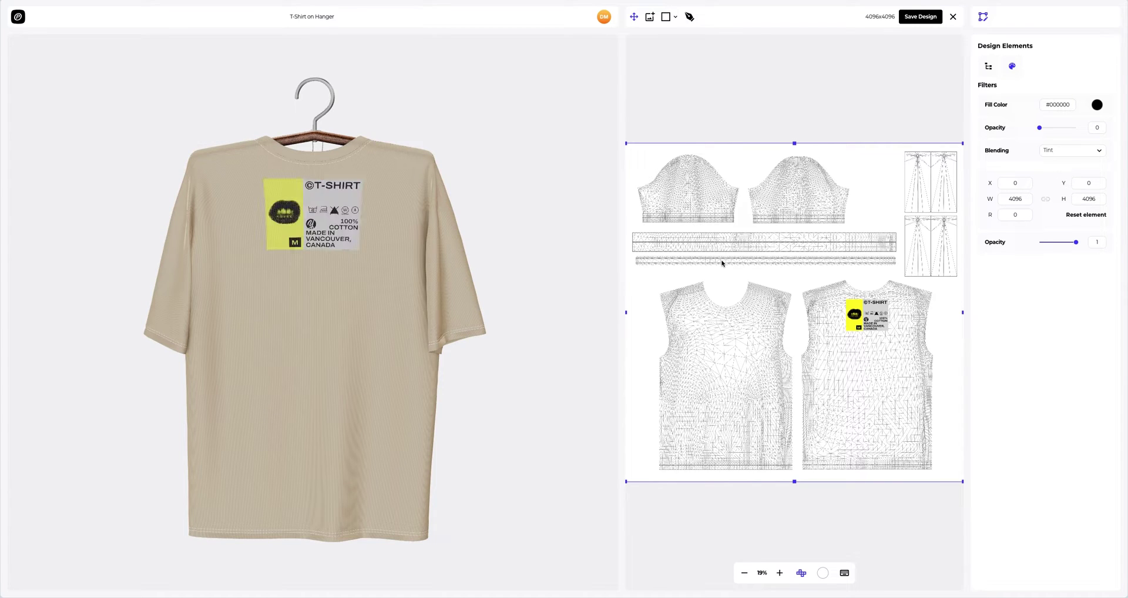
{"action": "scroll", "coordinate": [252, 159], "scroll_direction": "up", "scroll_amount": 5}
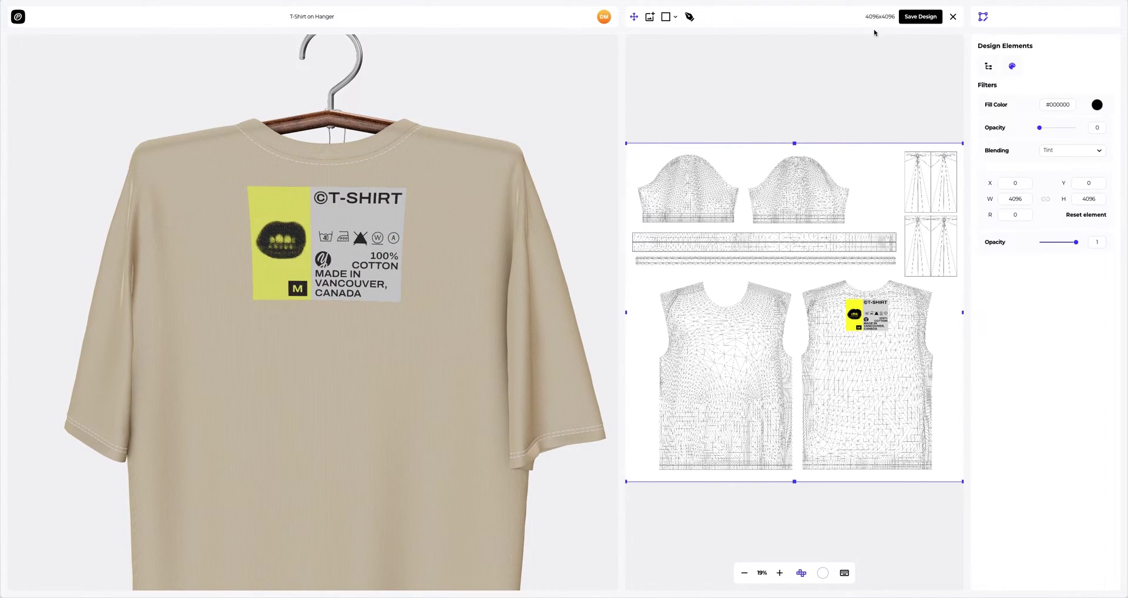
{"action": "left_click", "coordinate": [905, 21]}
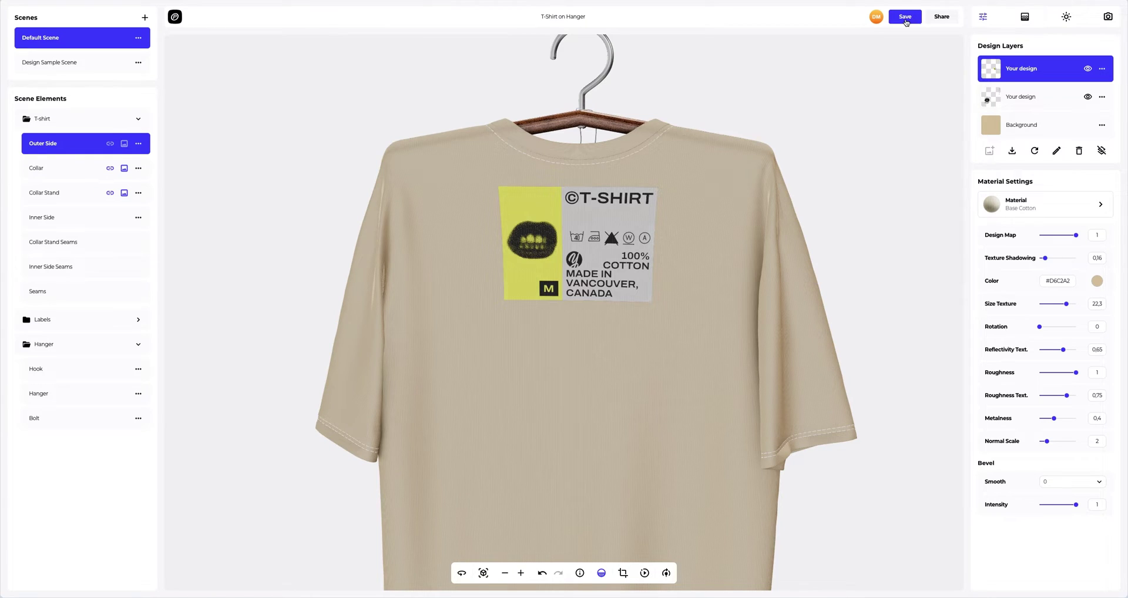
- Zoom in on the back label and open the Fabric materials library for the outer side
{"action": "scroll", "coordinate": [674, 171], "scroll_direction": "up", "scroll_amount": 3}
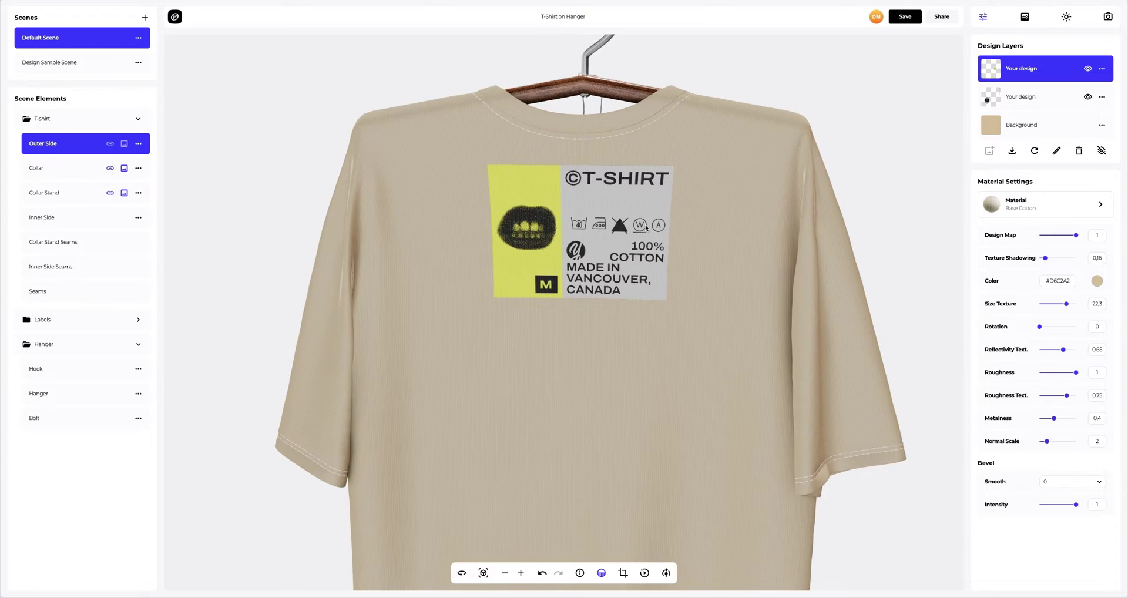
{"action": "scroll", "coordinate": [644, 227], "scroll_direction": "up", "scroll_amount": 3}
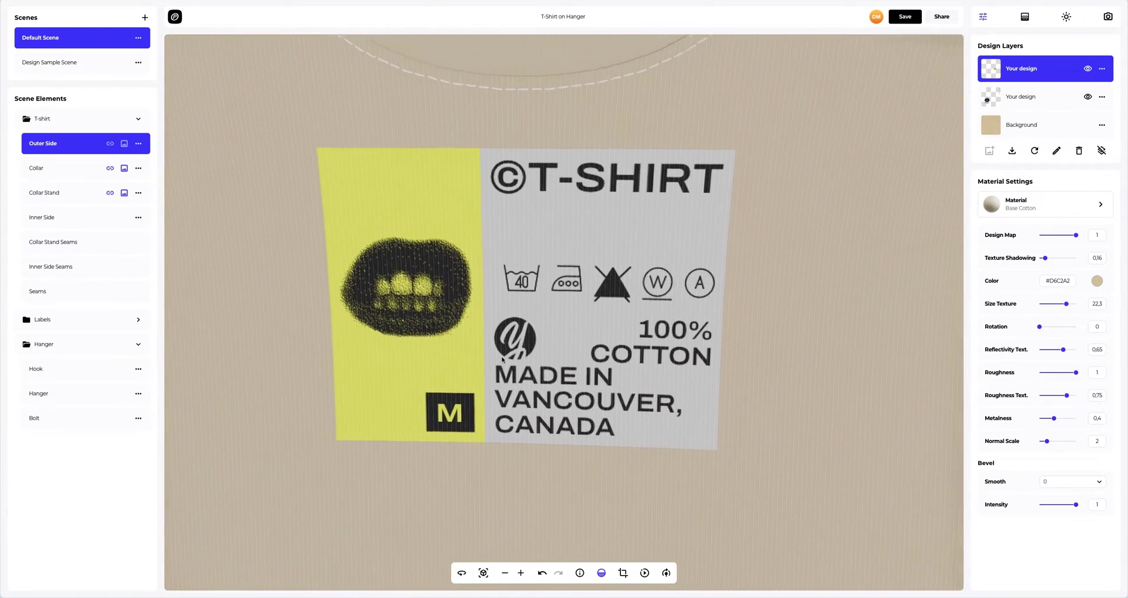
{"action": "scroll", "coordinate": [502, 359], "scroll_direction": "down", "scroll_amount": 2}
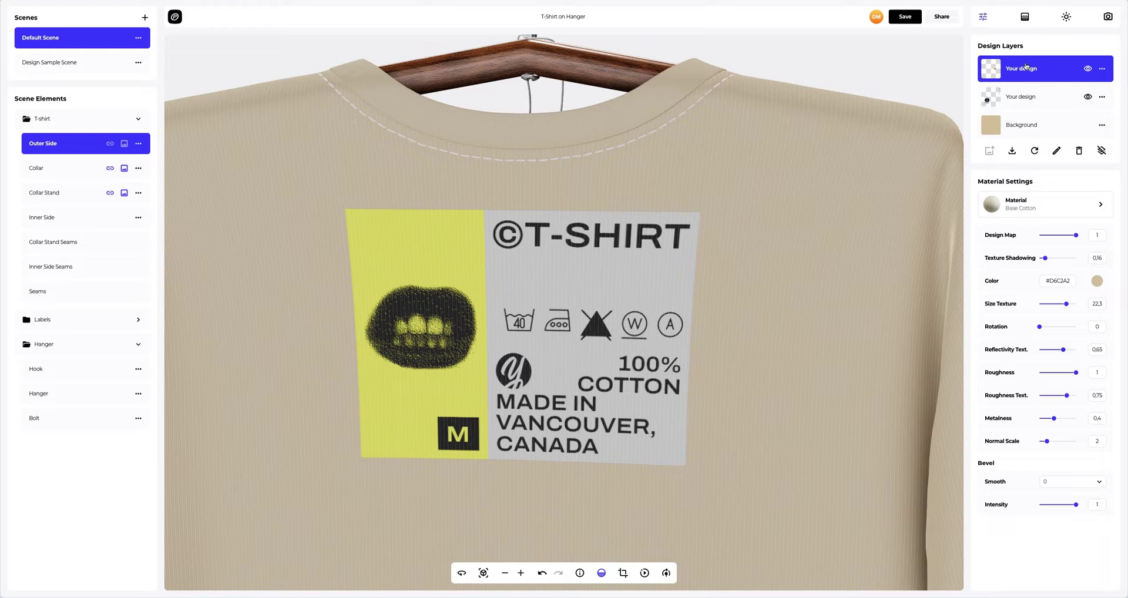
{"action": "left_click", "coordinate": [1025, 204]}
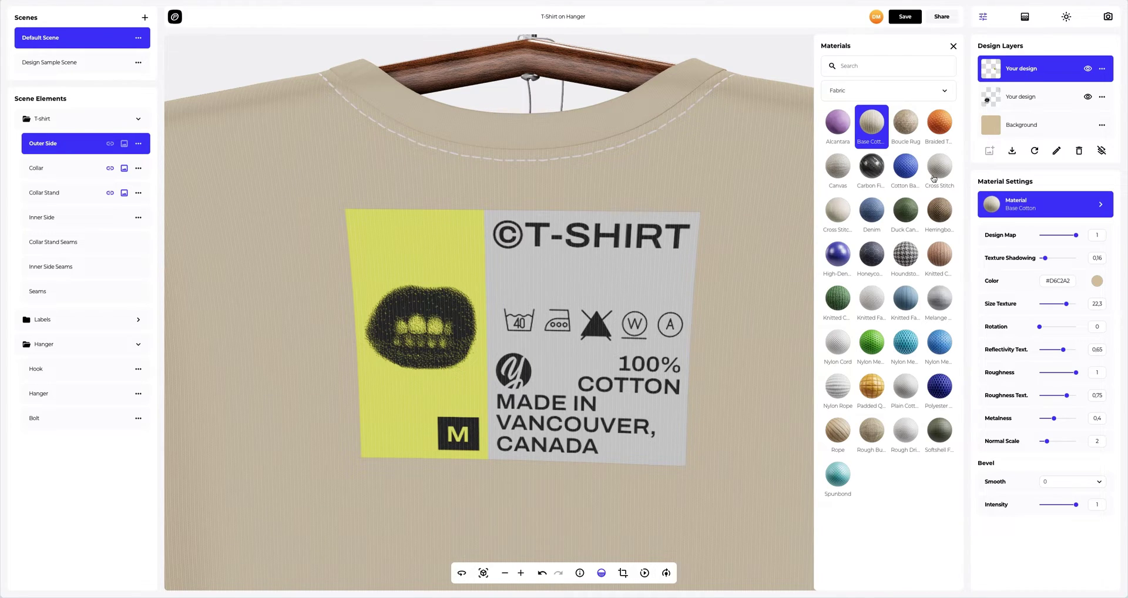
- Use Cotton Basketweave with Size Texture 22, Metalness 0.65 and Normal Scale 8.8
{"action": "left_click", "coordinate": [910, 172]}
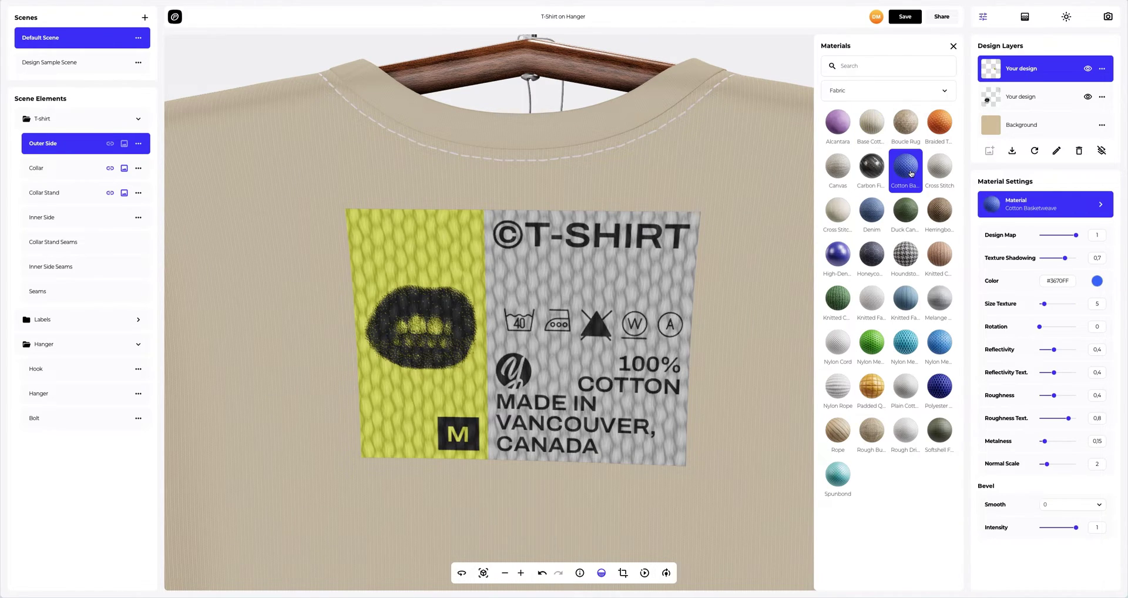
{"action": "left_click", "coordinate": [952, 48]}
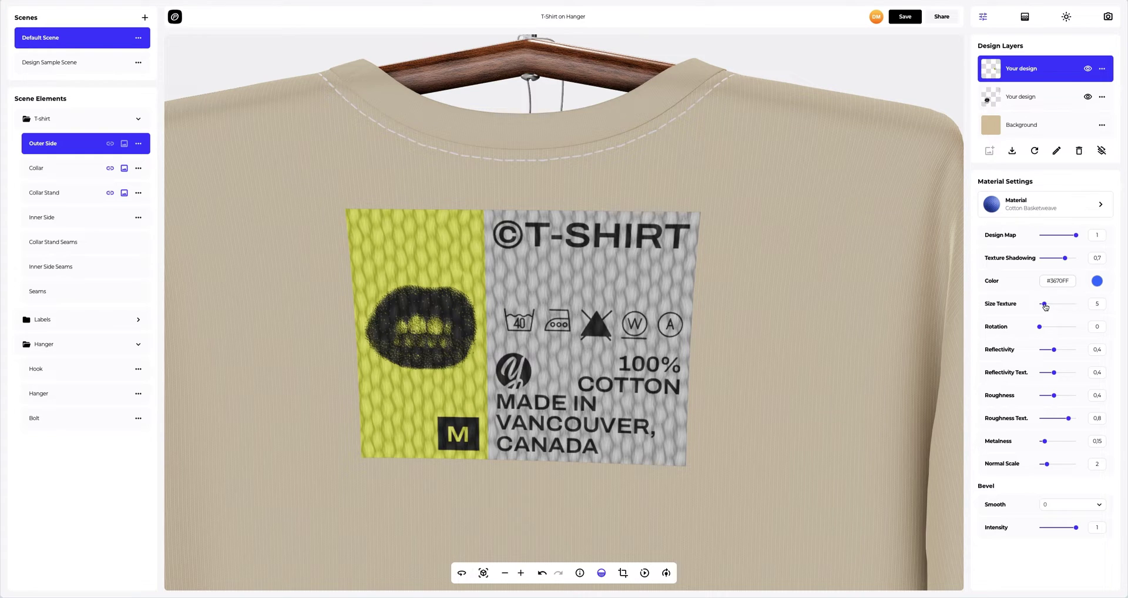
{"action": "left_click_drag", "start_coordinate": [1045, 306], "coordinate": [1067, 307]}
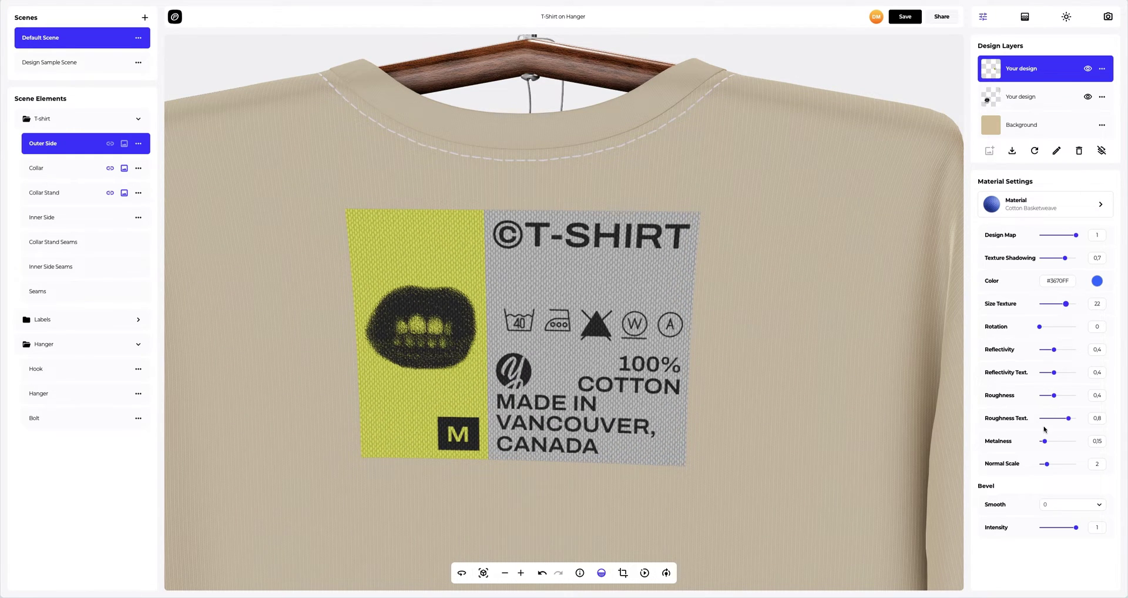
{"action": "left_click_drag", "start_coordinate": [1047, 443], "coordinate": [1072, 459]}
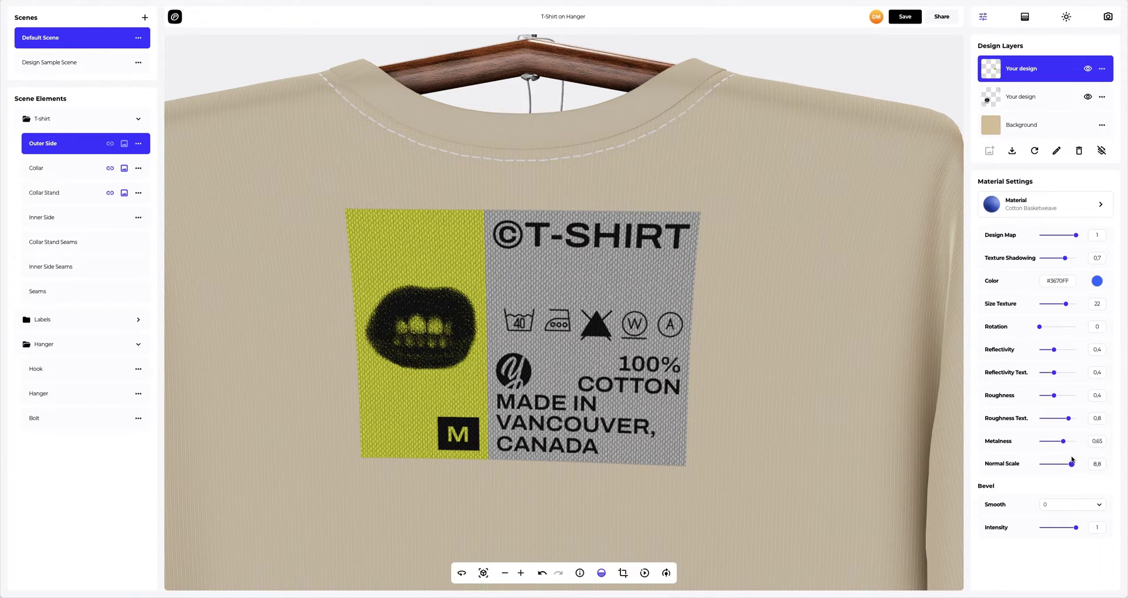
{"action": "scroll", "coordinate": [760, 369], "scroll_direction": "down", "scroll_amount": 5}
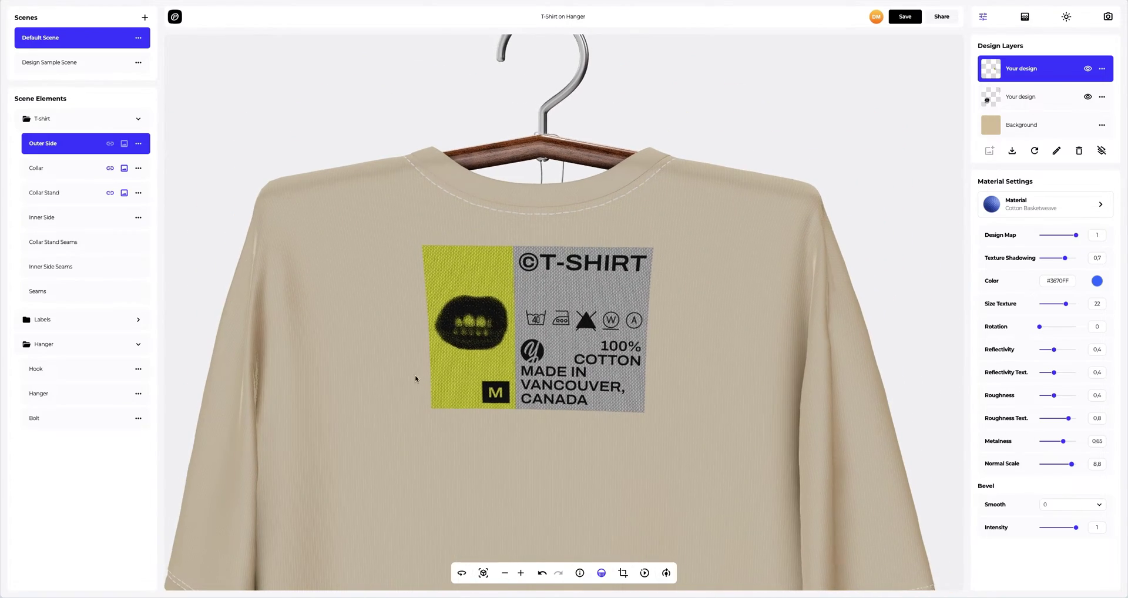
- On the front design layer set Reflectivity Text. 0.4, Roughness 0.7 and Roughness Text. 1
{"action": "left_click_drag", "start_coordinate": [415, 382], "coordinate": [667, 377]}
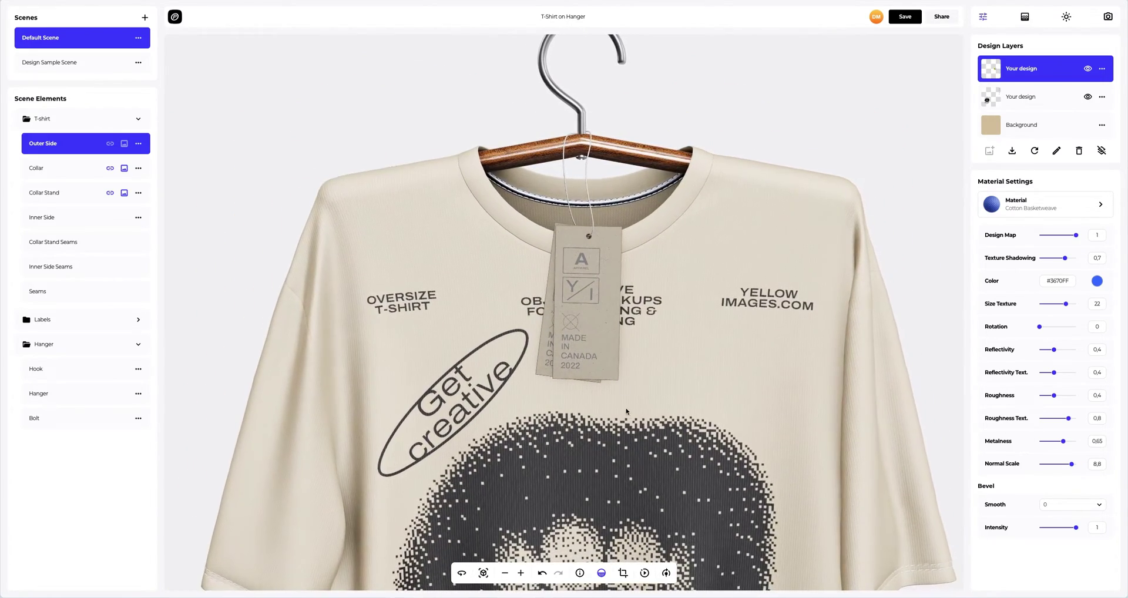
{"action": "scroll", "coordinate": [602, 192], "scroll_direction": "up", "scroll_amount": 5}
{"action": "scroll", "coordinate": [602, 192], "scroll_direction": "up", "scroll_amount": 3}
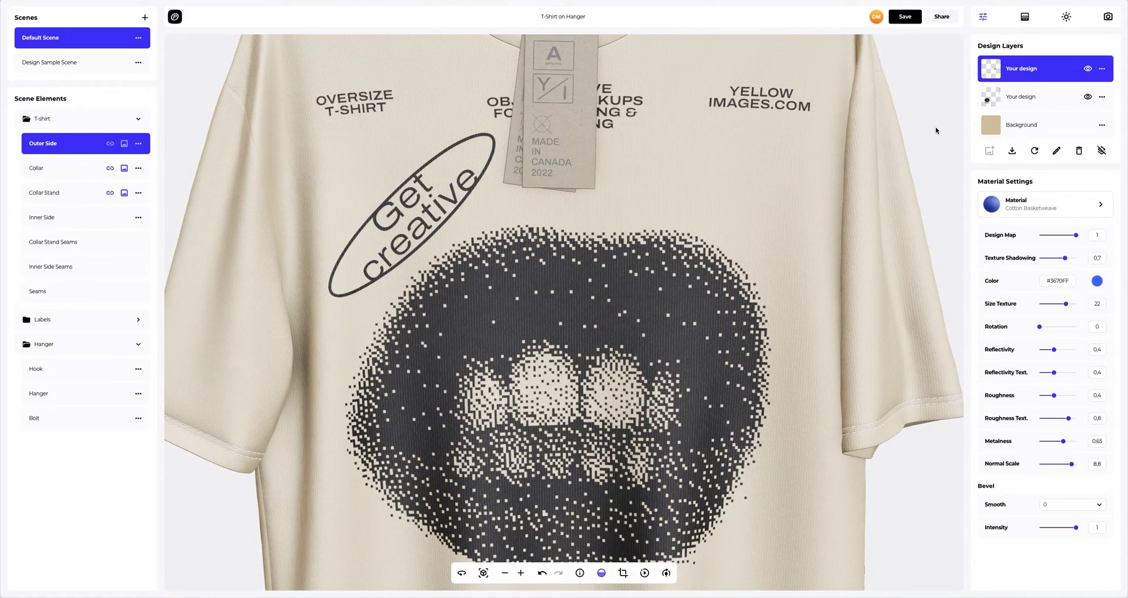
{"action": "left_click", "coordinate": [1022, 99]}
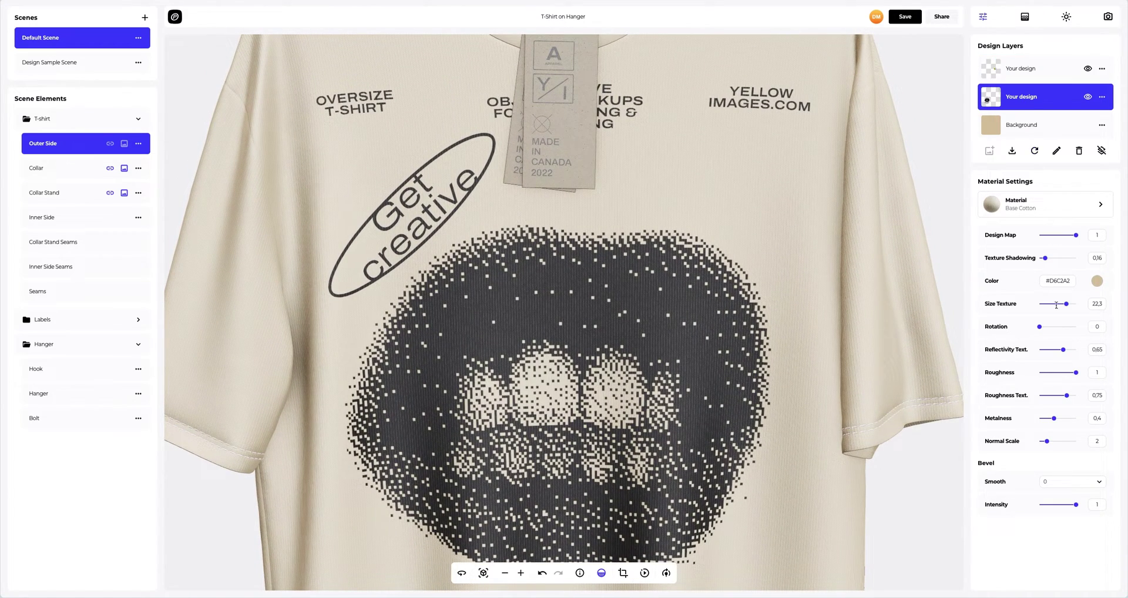
{"action": "left_click_drag", "start_coordinate": [1063, 350], "coordinate": [1064, 375]}
{"action": "left_click", "coordinate": [1080, 396]}
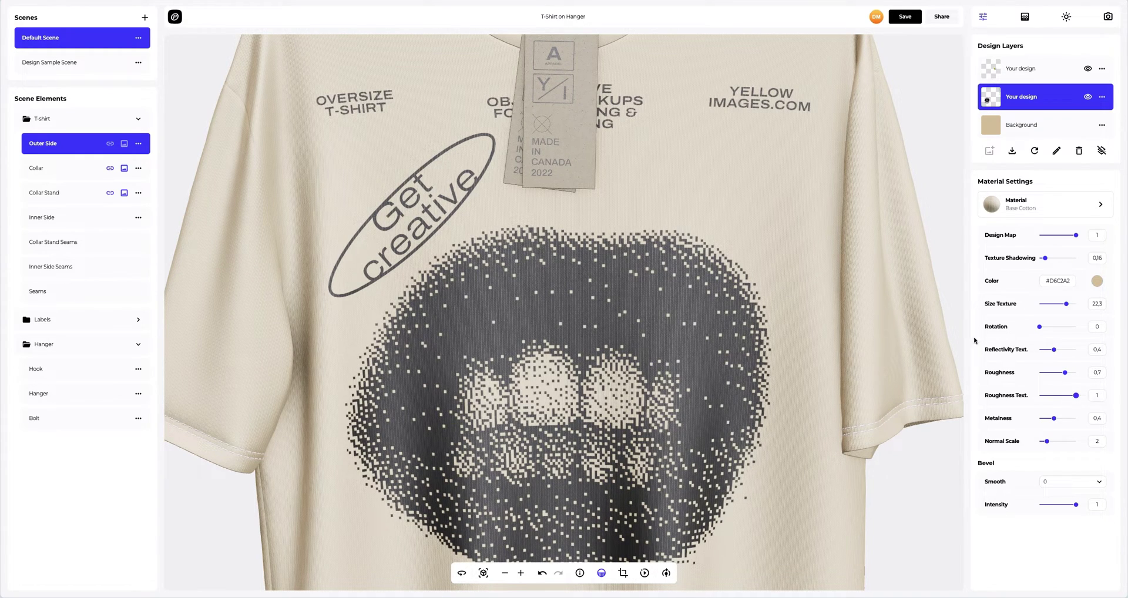
{"action": "scroll", "coordinate": [723, 270], "scroll_direction": "down", "scroll_amount": 5}
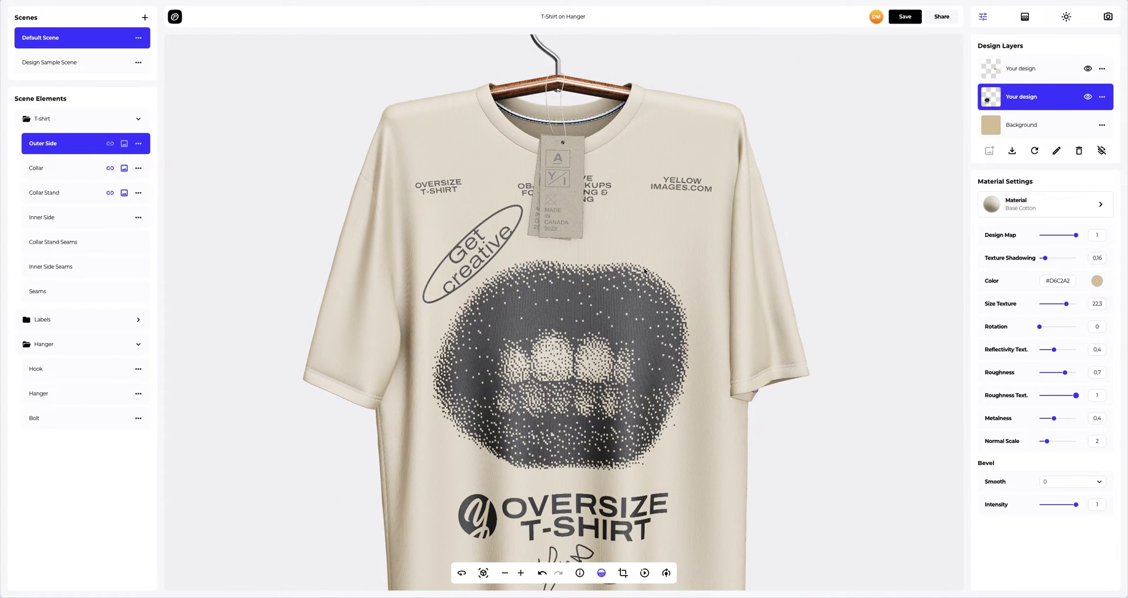
{"action": "left_click_drag", "start_coordinate": [441, 292], "coordinate": [957, 294]}
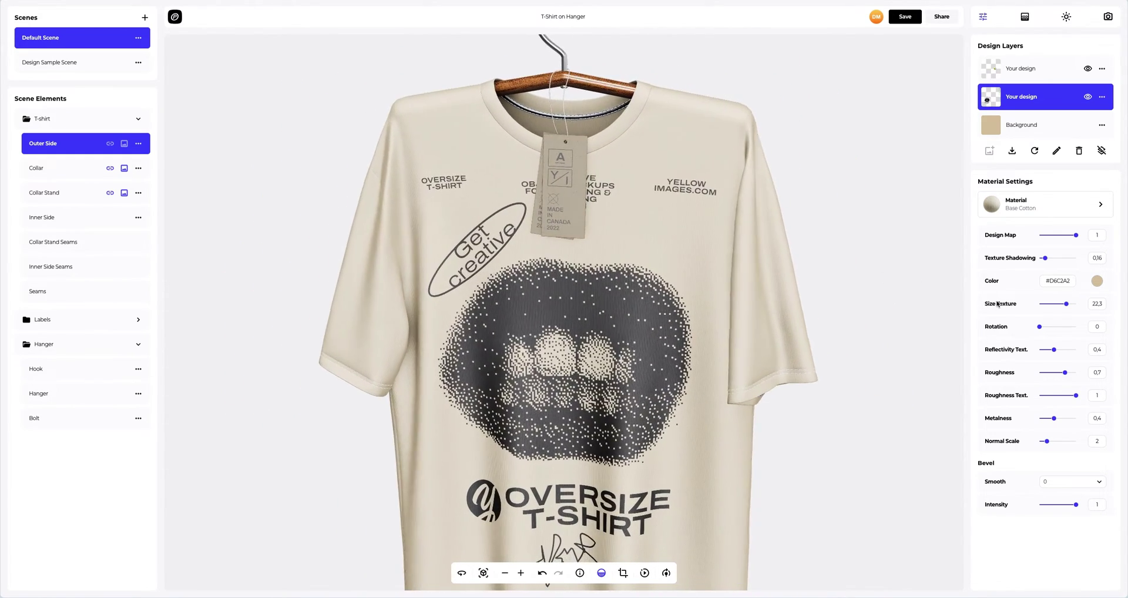
{"action": "left_click", "coordinate": [483, 573]}
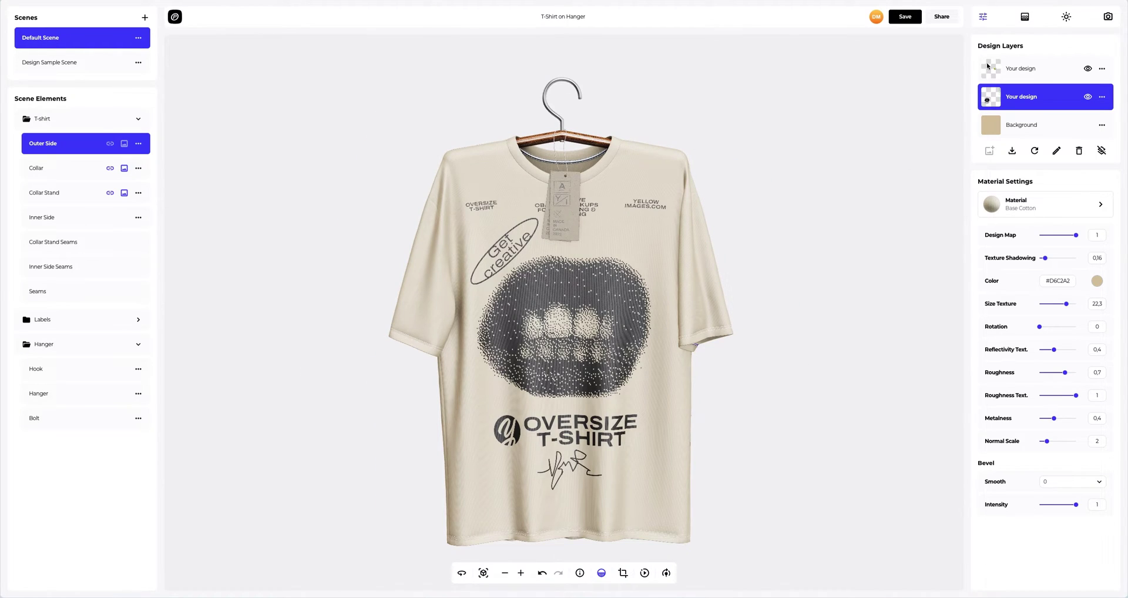
- Set the rim light colour to #3A00FF and lower its contrast
{"action": "left_click", "coordinate": [1064, 17]}
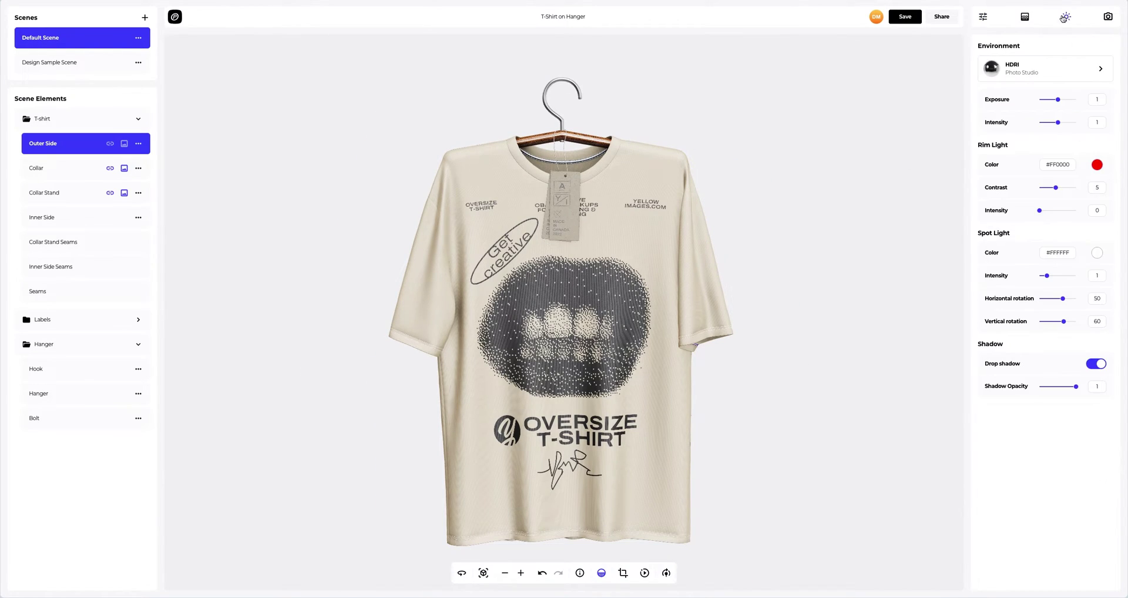
{"action": "left_click", "coordinate": [1096, 165]}
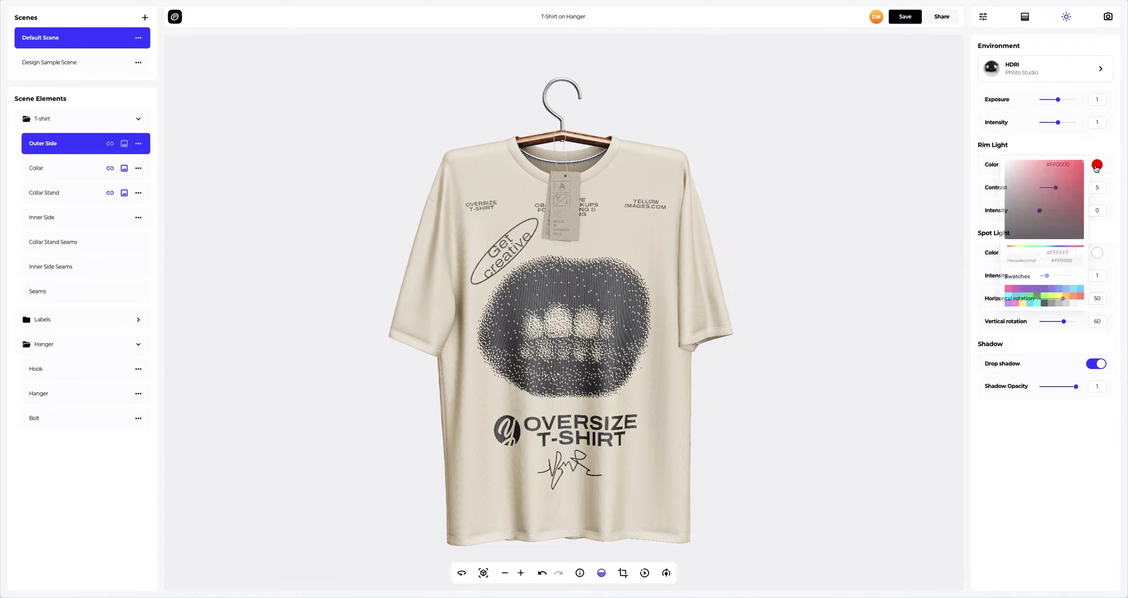
{"action": "double_click", "coordinate": [1073, 261]}
{"action": "type", "text": "#3A00FF"}
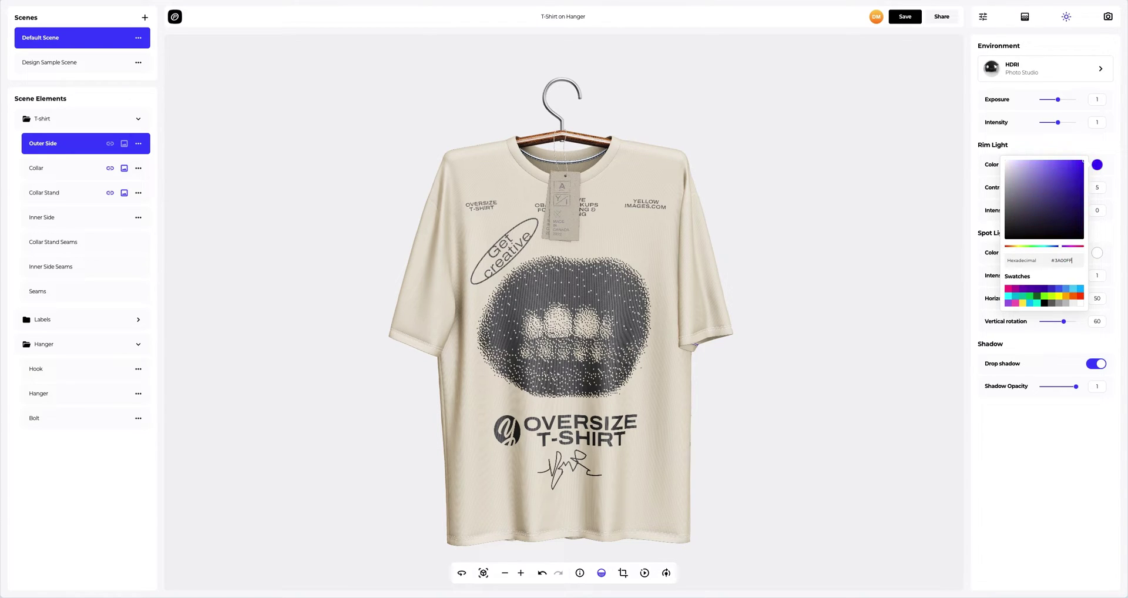
{"action": "left_click", "coordinate": [977, 260]}
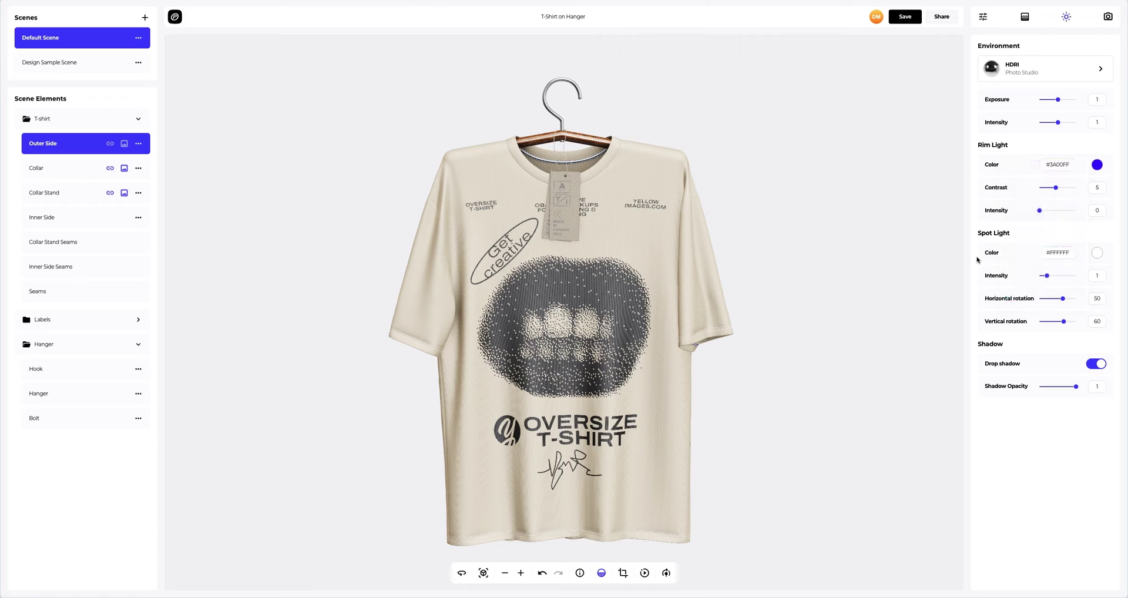
{"action": "left_click_drag", "start_coordinate": [1054, 189], "coordinate": [1059, 211]}
- Make the spot light red #FF2121 and raise its intensity
{"action": "left_click", "coordinate": [1096, 252]}
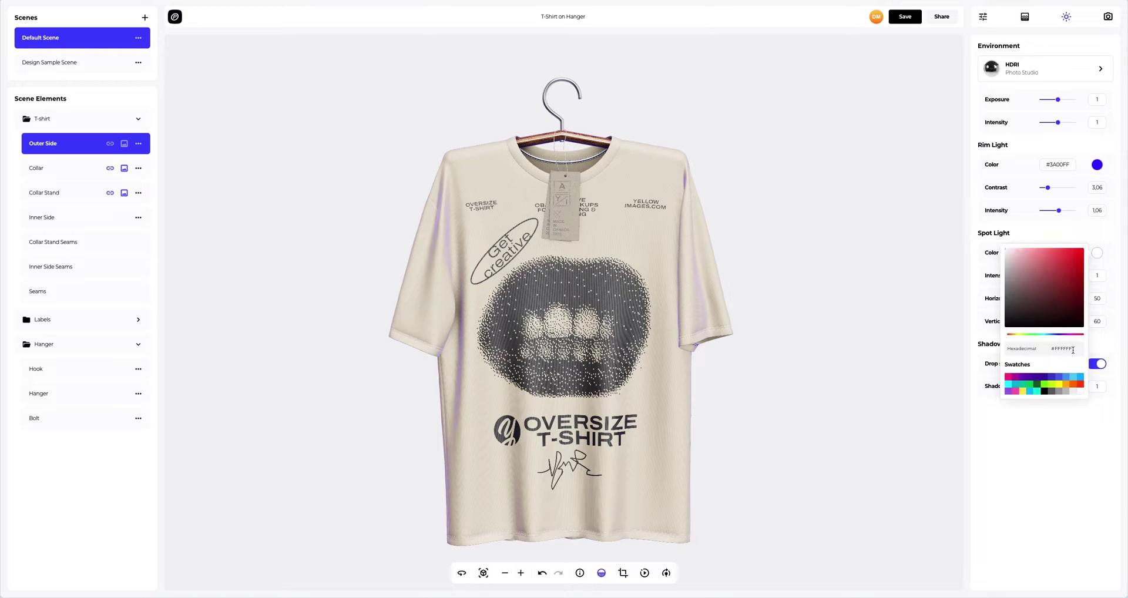
{"action": "left_click_drag", "start_coordinate": [1070, 349], "coordinate": [1051, 350]}
{"action": "type", "text": "FF2121"}
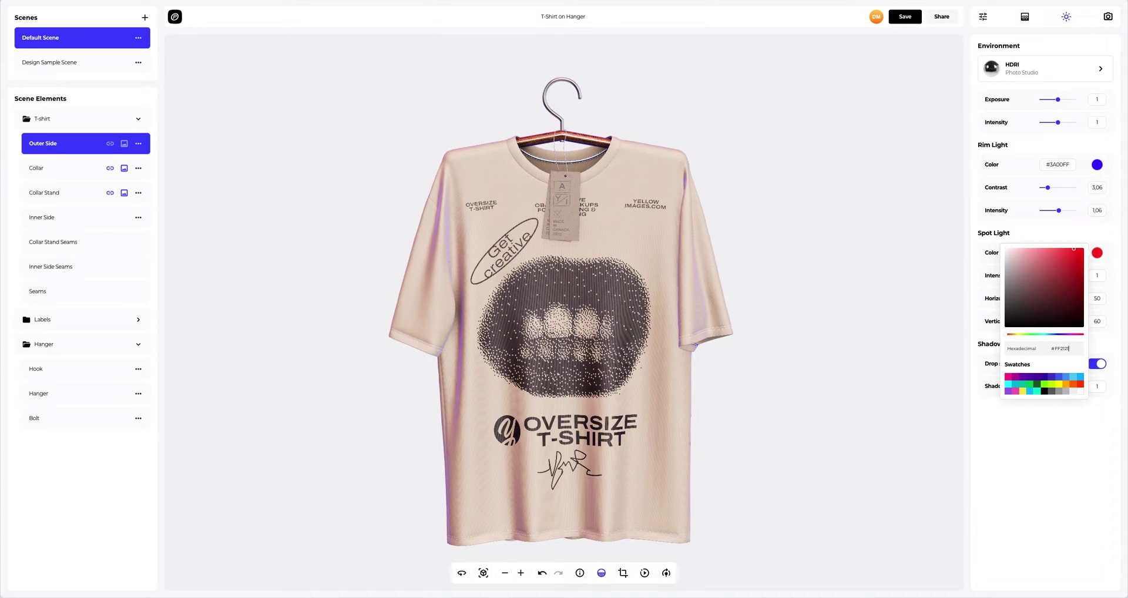
{"action": "left_click", "coordinate": [974, 336]}
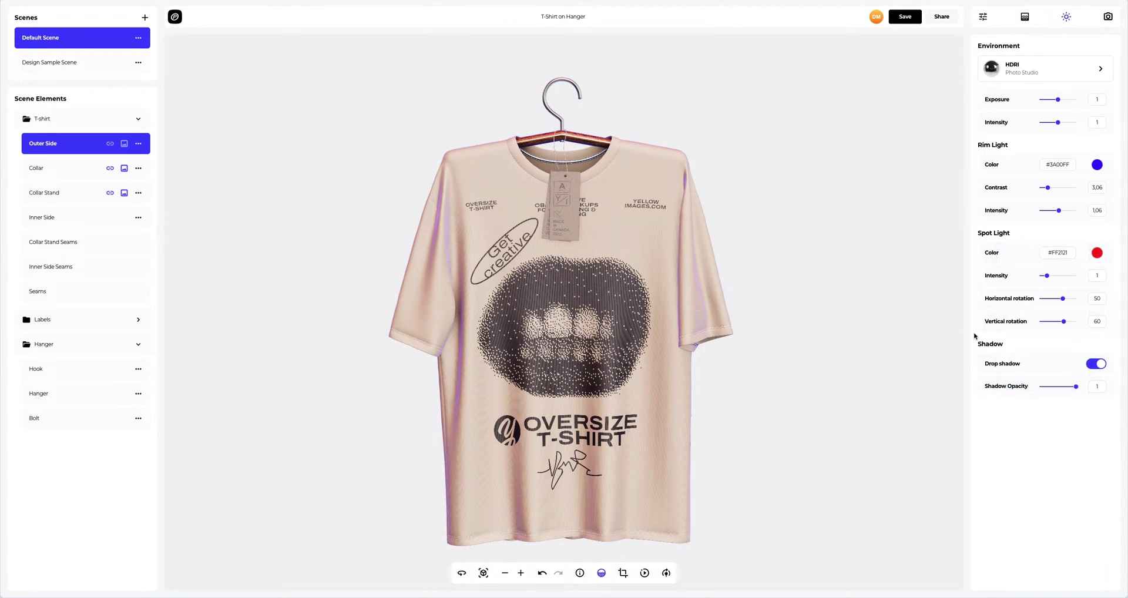
{"action": "left_click_drag", "start_coordinate": [1047, 278], "coordinate": [1068, 322]}
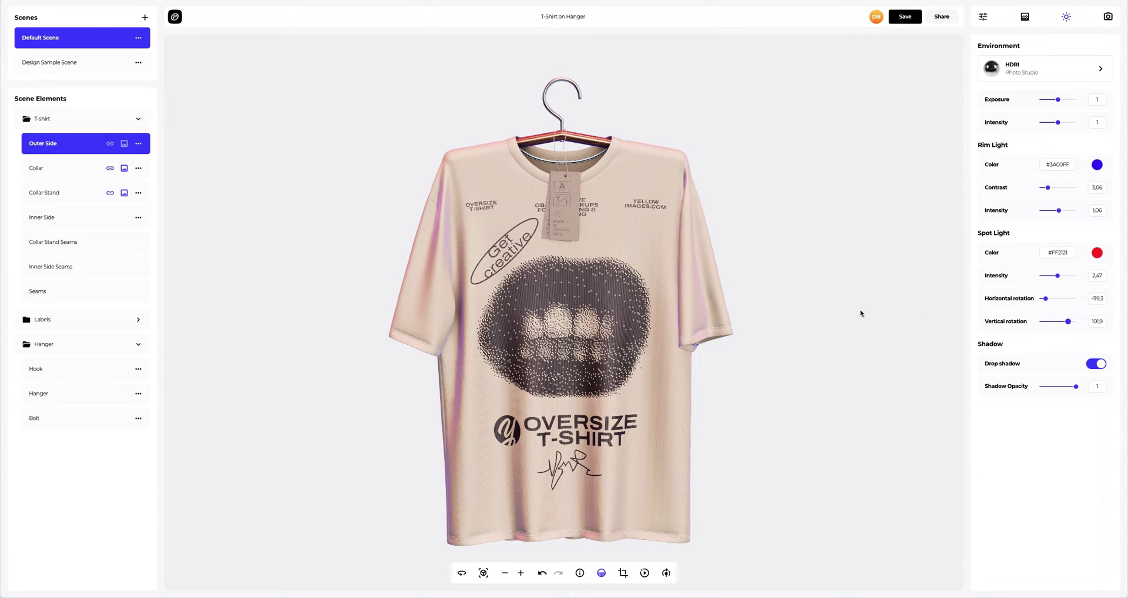
{"action": "left_click_drag", "start_coordinate": [775, 314], "coordinate": [221, 316]}
- Reset to the shirt's front view and set a solid near-black navy background colour
{"action": "left_click", "coordinate": [482, 574]}
{"action": "left_click", "coordinate": [1024, 17]}
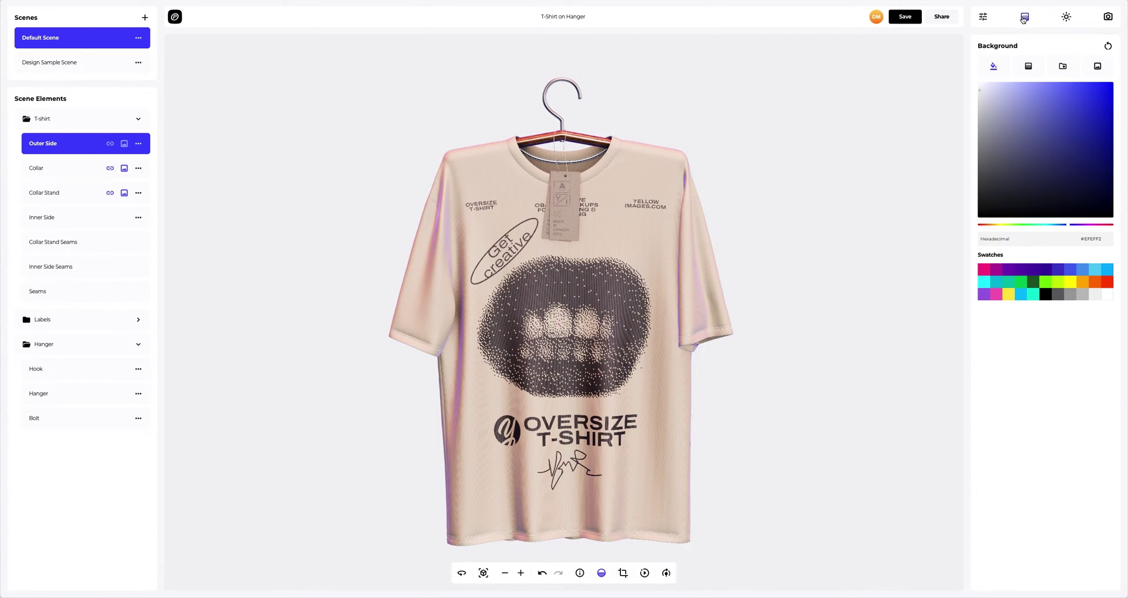
{"action": "left_click", "coordinate": [1066, 127]}
{"action": "left_click_drag", "start_coordinate": [1070, 134], "coordinate": [1091, 188]}
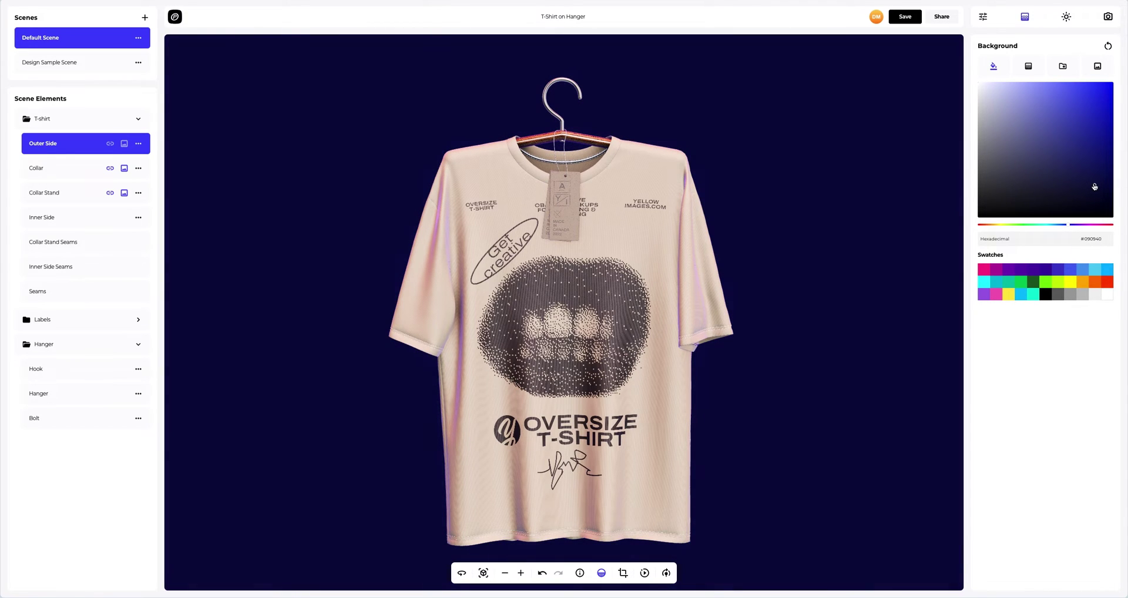
- Switch the background to a radial gradient with purple #480DA8 as the second colour
{"action": "left_click", "coordinate": [1028, 67]}
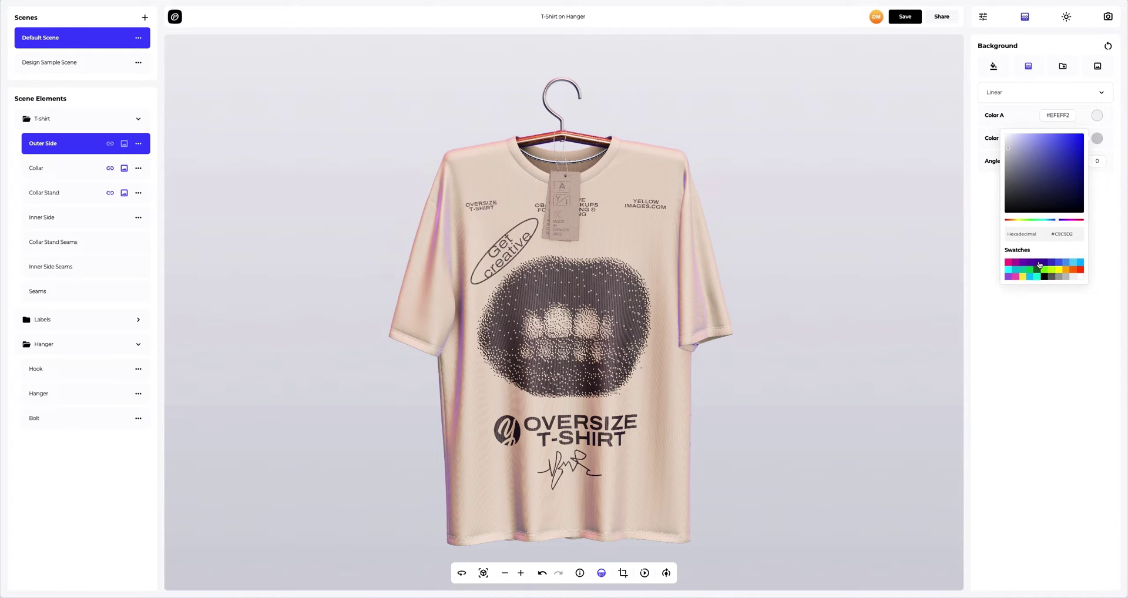
{"action": "left_click", "coordinate": [1039, 265]}
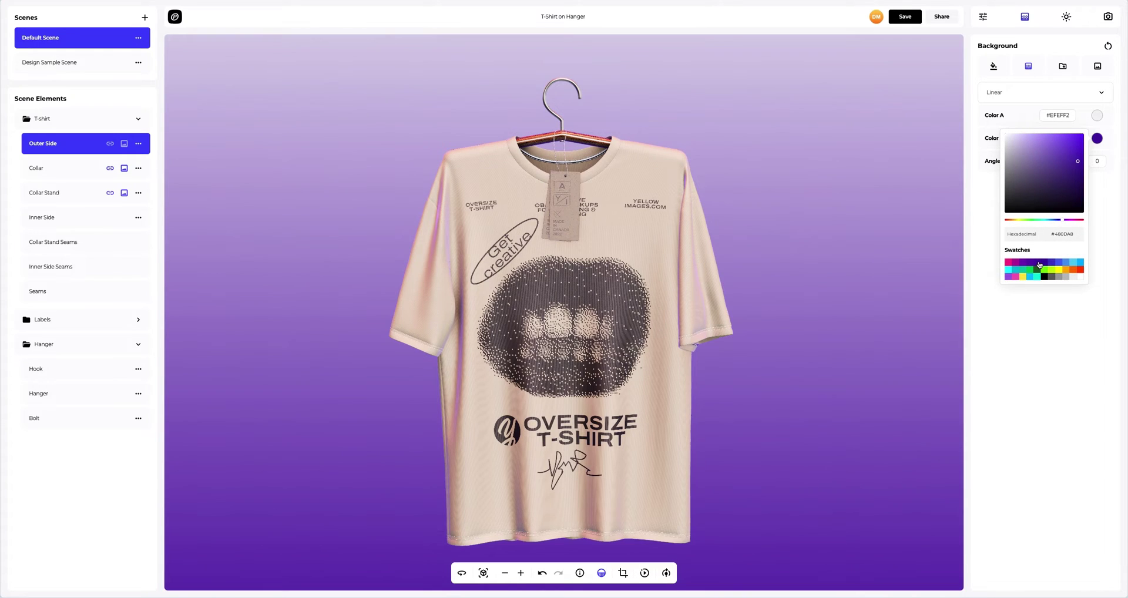
{"action": "left_click", "coordinate": [985, 219]}
{"action": "left_click", "coordinate": [1010, 92]}
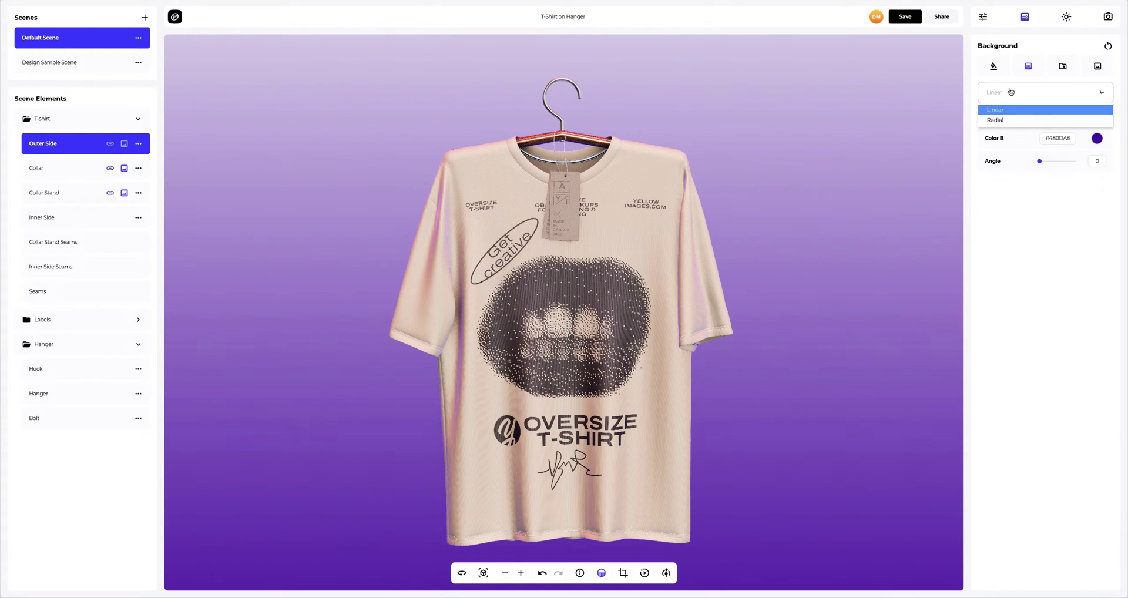
{"action": "left_click", "coordinate": [998, 120]}
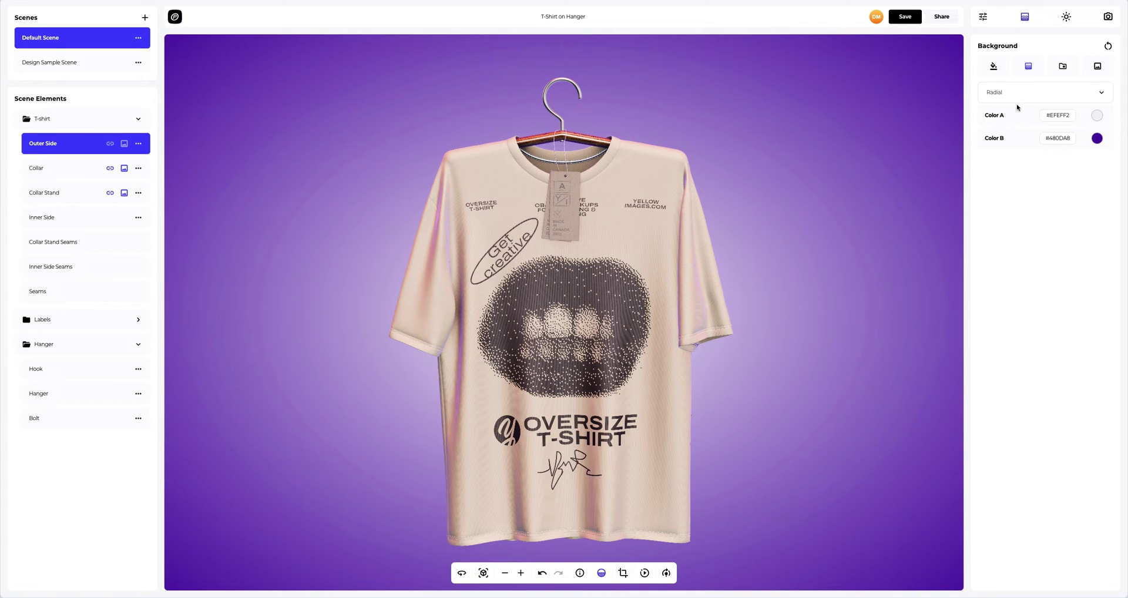
- Try the beige, dark blue, dark multicolour and dark spotlight presets, then show the image-upload area
{"action": "left_click", "coordinate": [1062, 66]}
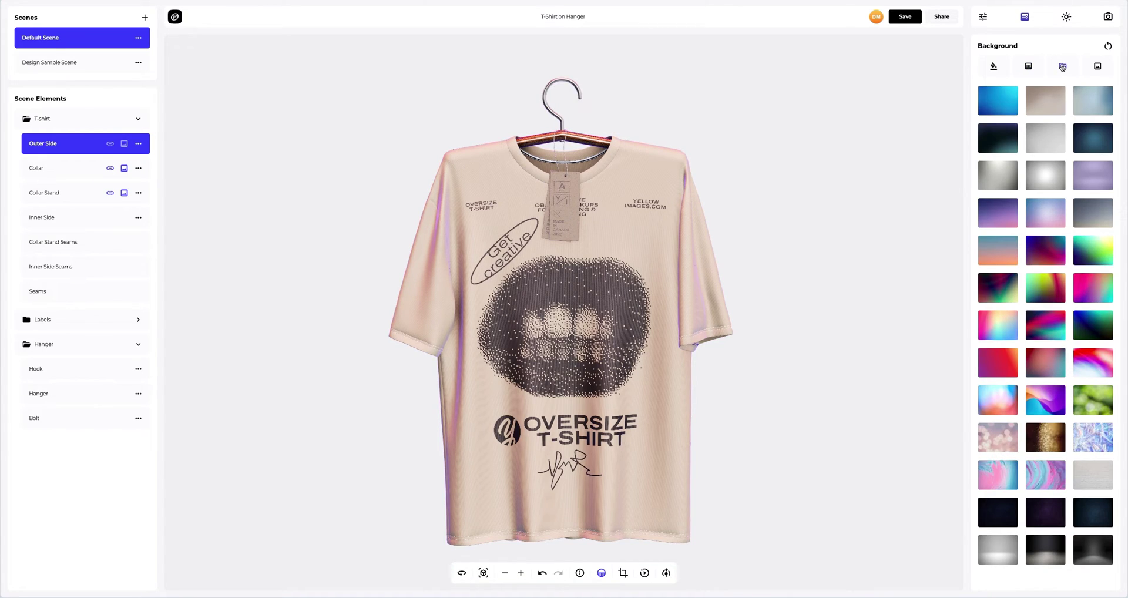
{"action": "left_click", "coordinate": [1037, 101]}
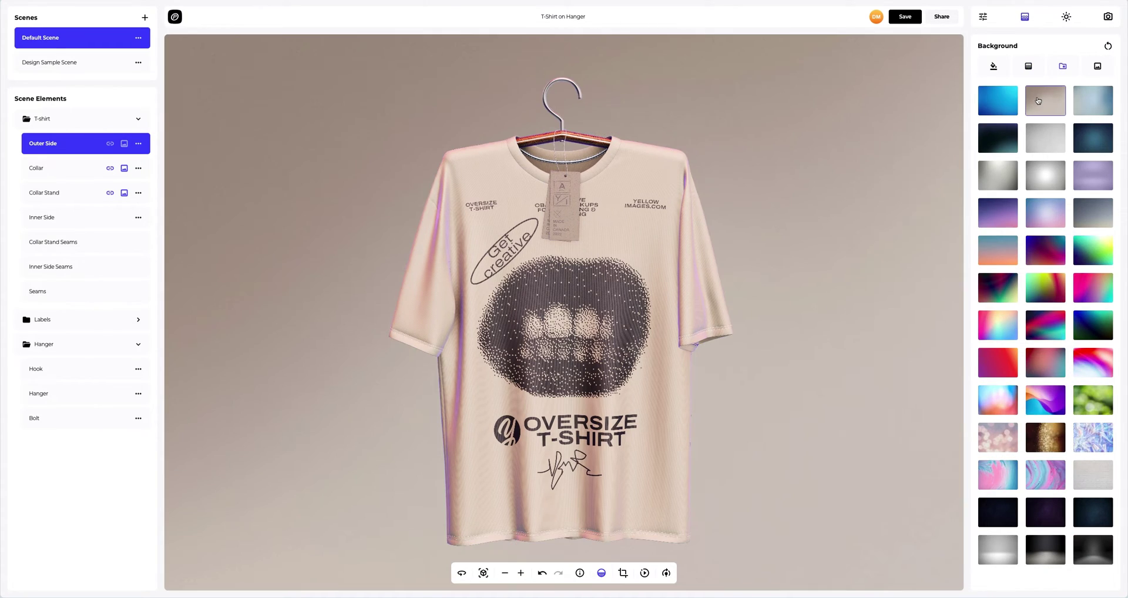
{"action": "left_click", "coordinate": [1089, 142]}
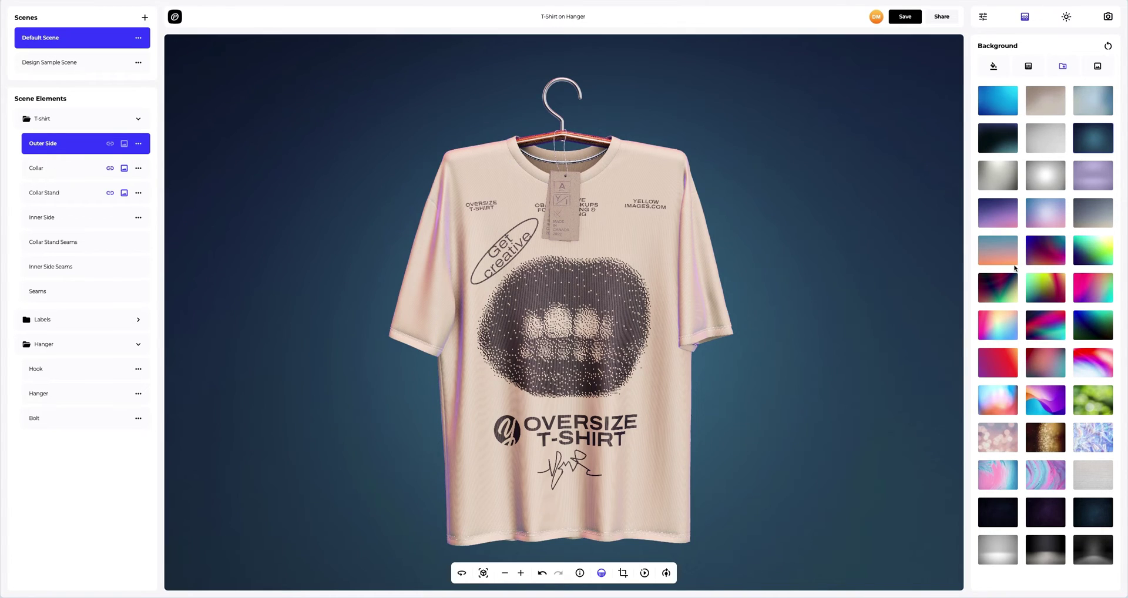
{"action": "left_click", "coordinate": [1005, 286]}
{"action": "left_click", "coordinate": [1087, 549]}
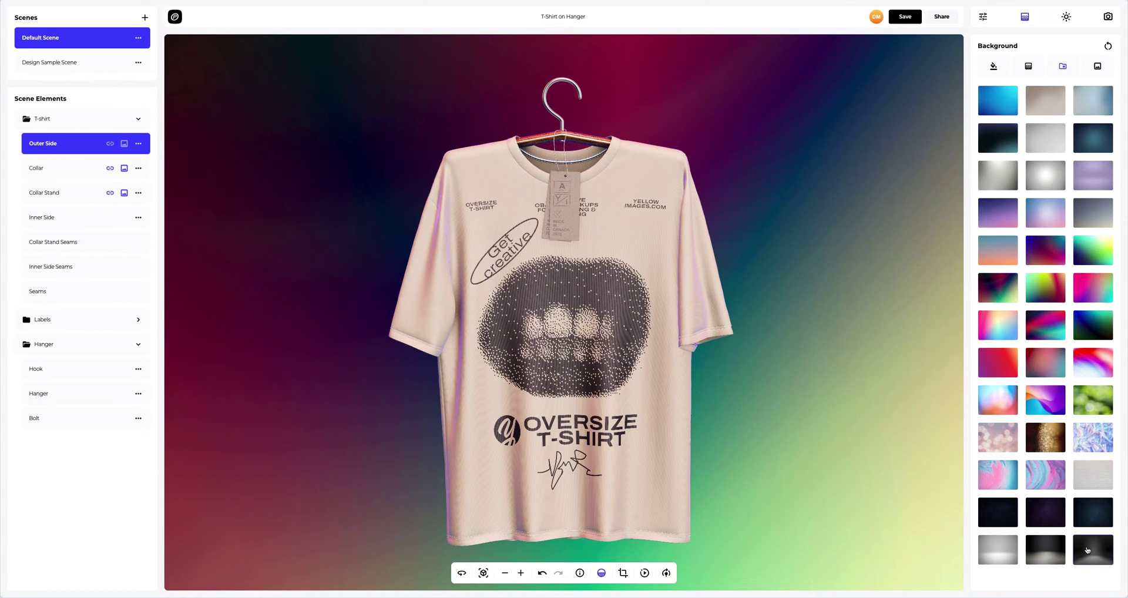
{"action": "left_click", "coordinate": [1097, 66]}
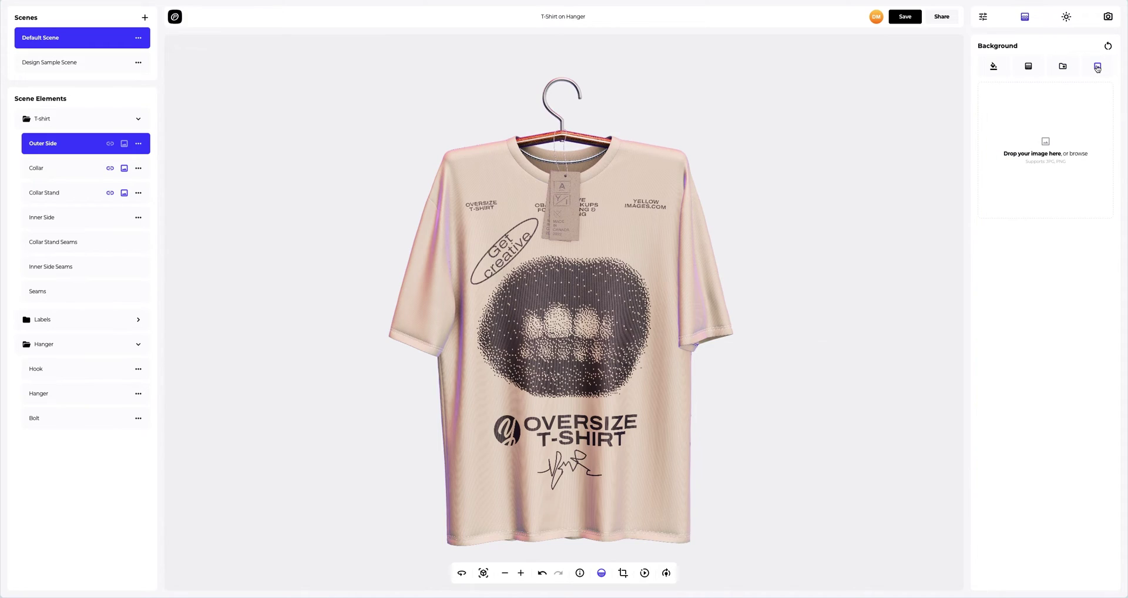
- Load Background.jpg as the backdrop and switch Frame Crop off so it fills the canvas
{"action": "left_click", "coordinate": [1046, 144]}
{"action": "left_click", "coordinate": [536, 96]}
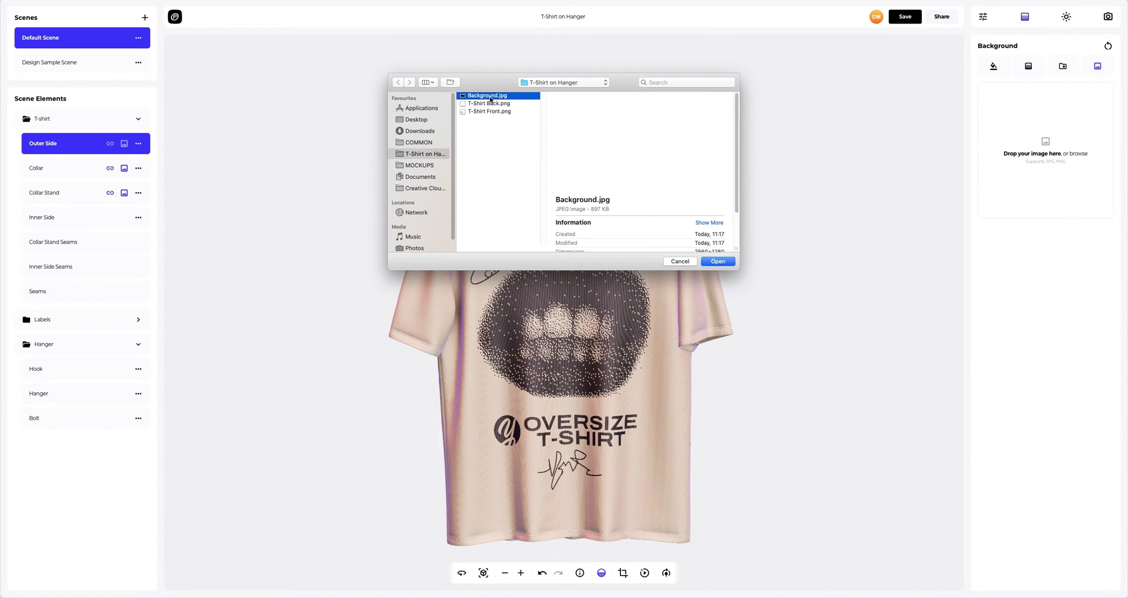
{"action": "left_click", "coordinate": [708, 261]}
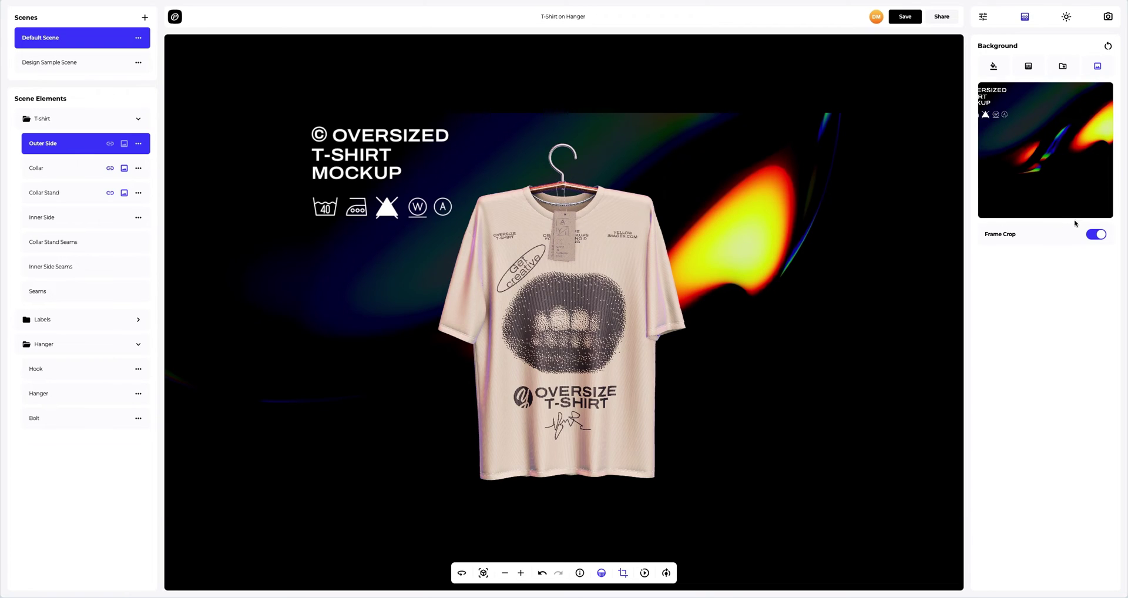
{"action": "left_click", "coordinate": [1096, 234]}
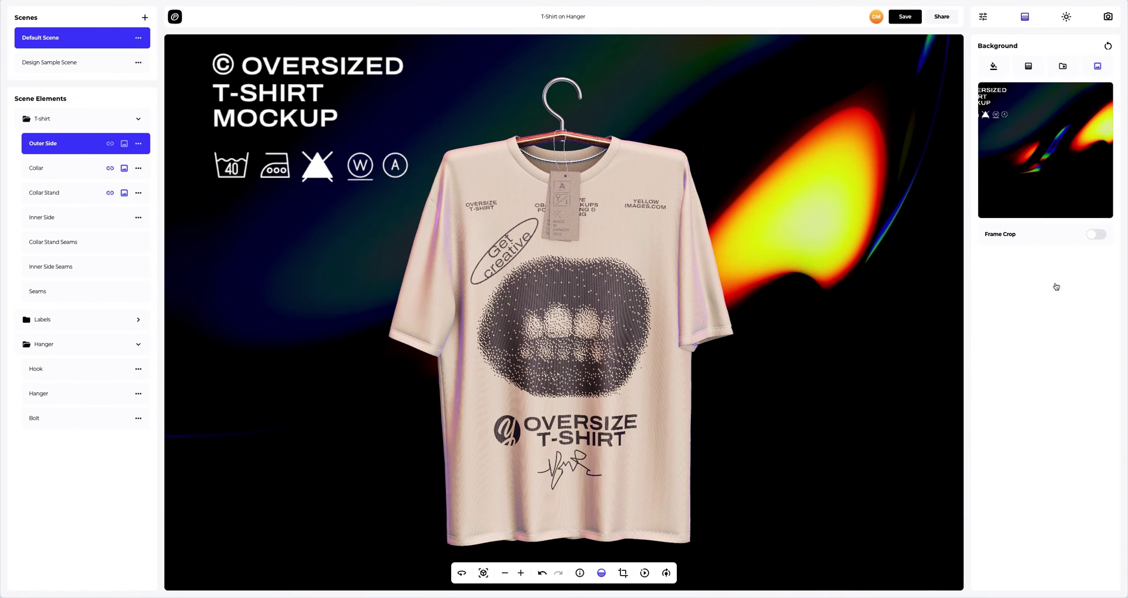
{"action": "left_click", "coordinate": [666, 572]}
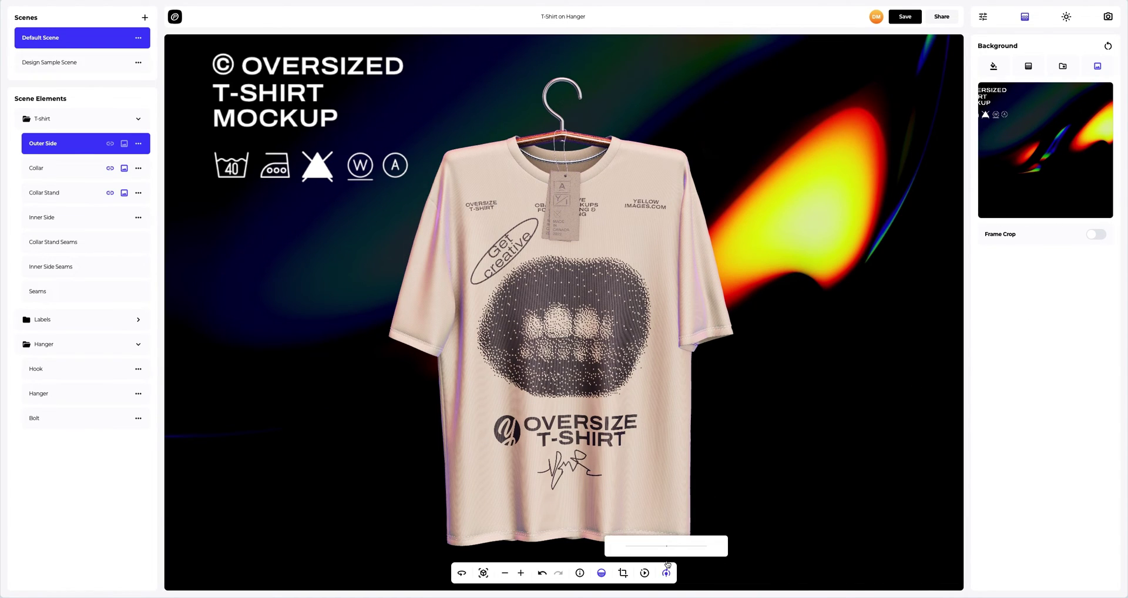
- Rotate the lighting angle, spin the shirt on a turntable at adjusted speed, and save the project
{"action": "left_click_drag", "start_coordinate": [671, 548], "coordinate": [696, 548]}
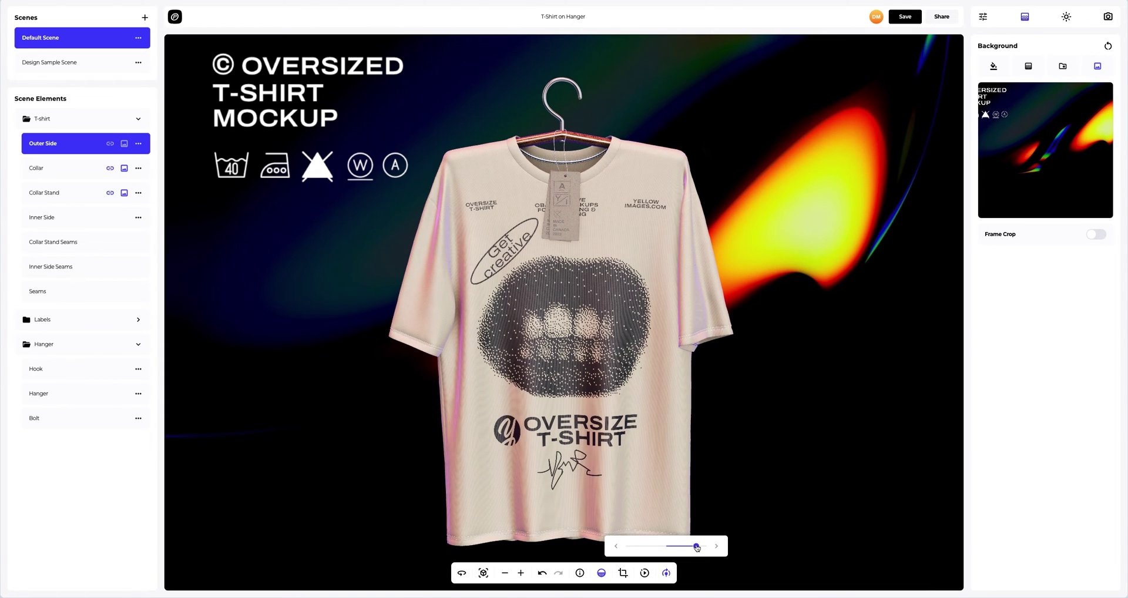
{"action": "left_click", "coordinate": [665, 573]}
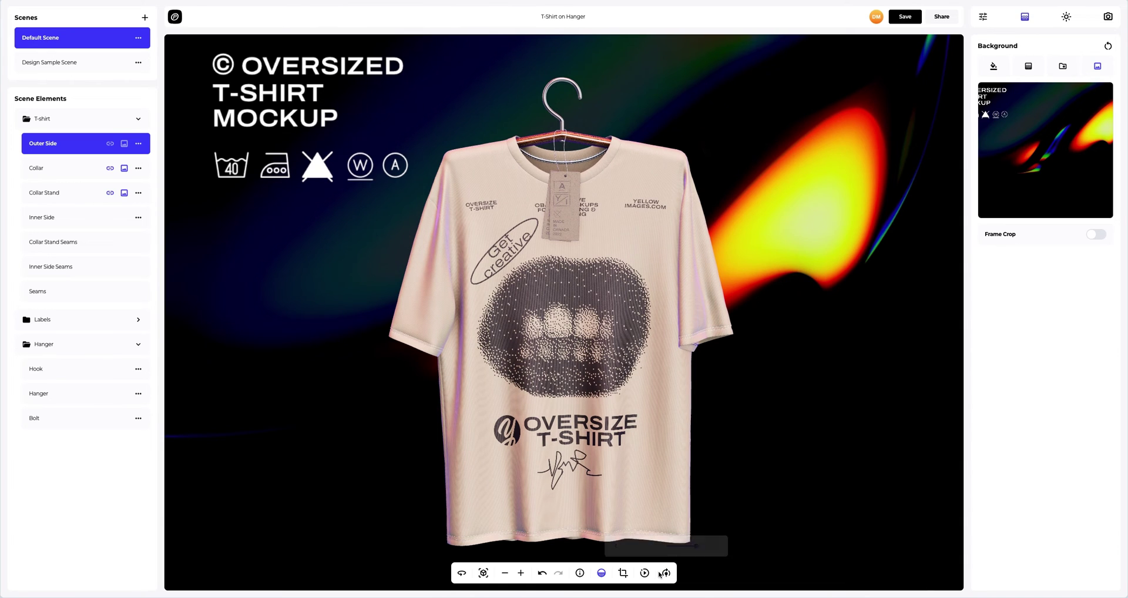
{"action": "left_click", "coordinate": [645, 573]}
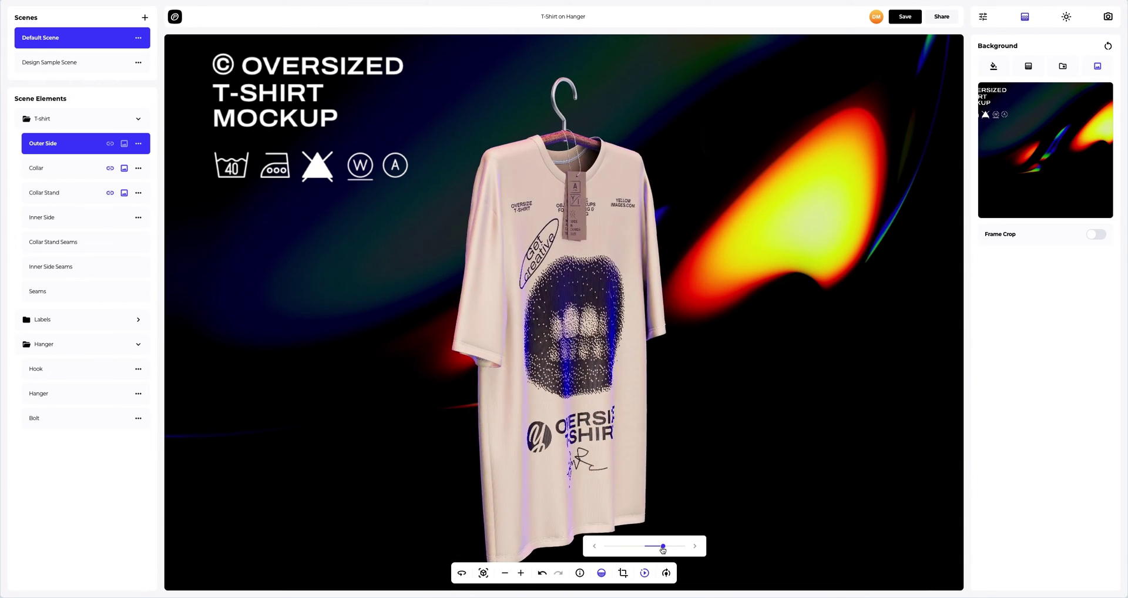
{"action": "left_click_drag", "start_coordinate": [663, 548], "coordinate": [668, 548]}
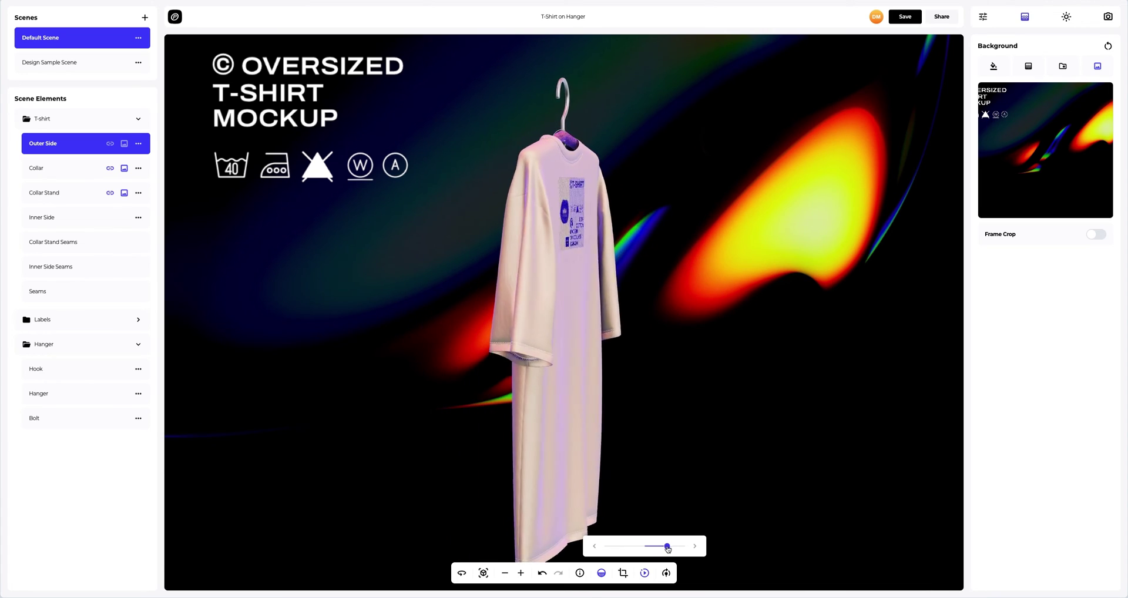
{"action": "left_click_drag", "start_coordinate": [669, 548], "coordinate": [665, 550]}
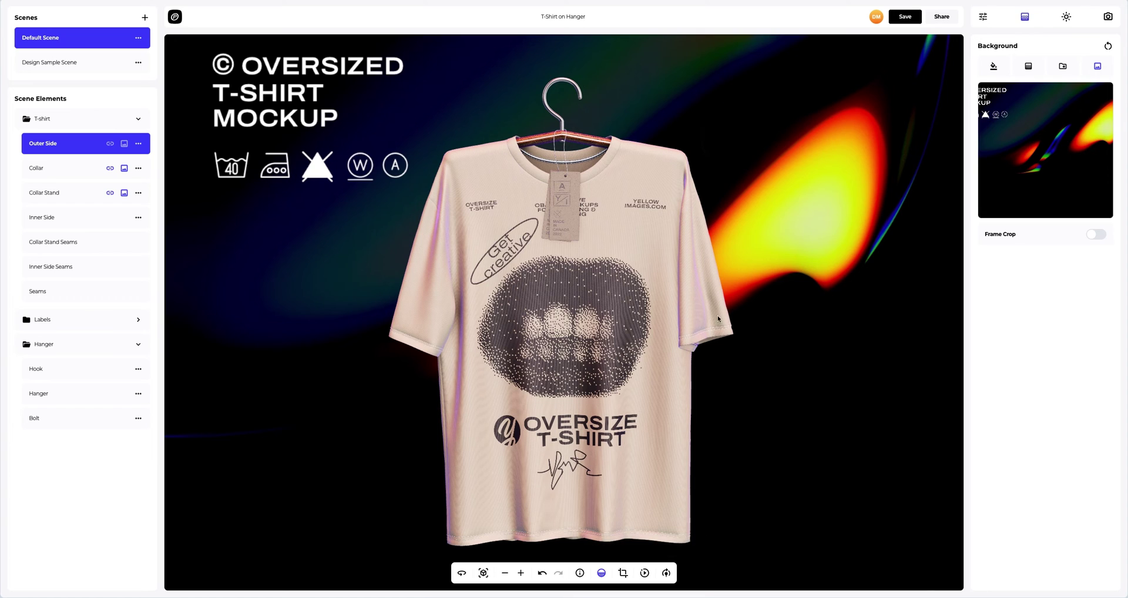
{"action": "left_click", "coordinate": [900, 20]}
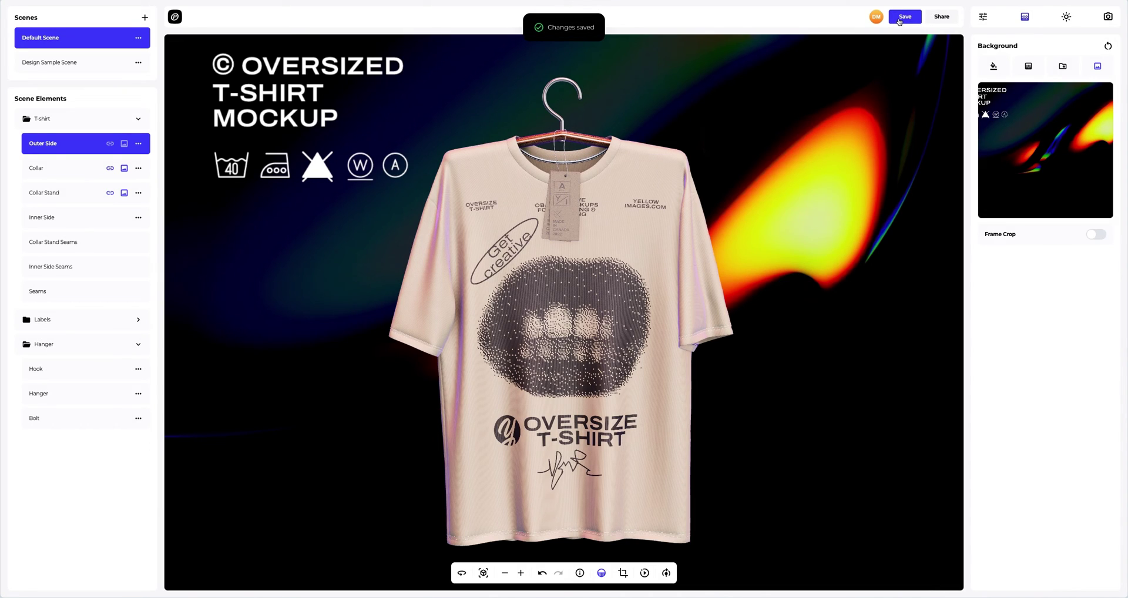
- From the full-screen preview, enable public access in Share Projects to get a view link and embed code
{"action": "left_click", "coordinate": [941, 18]}
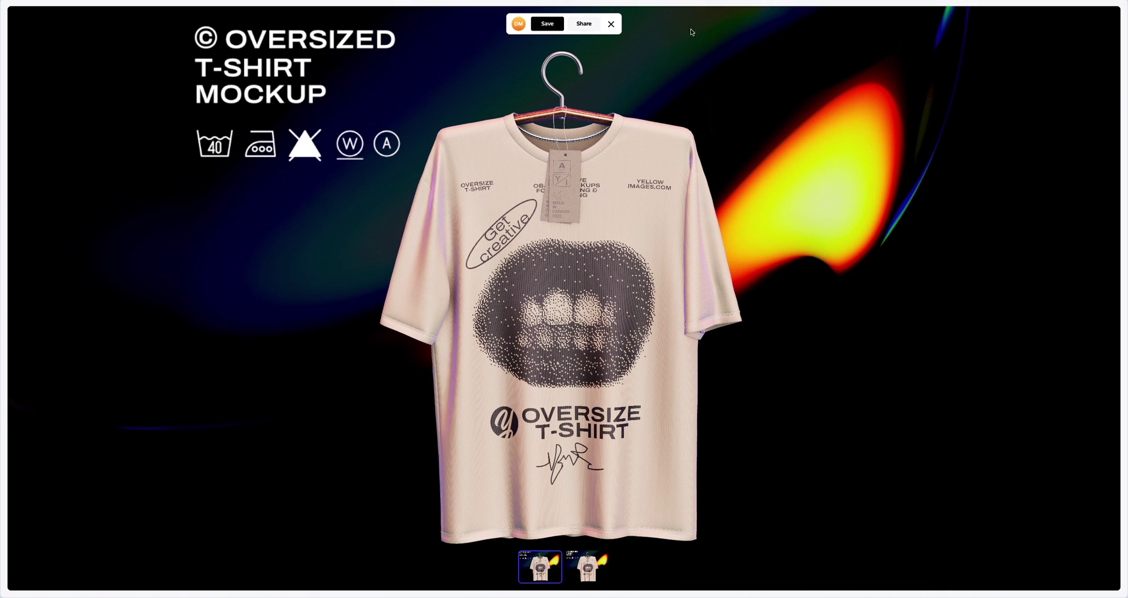
{"action": "left_click", "coordinate": [591, 24]}
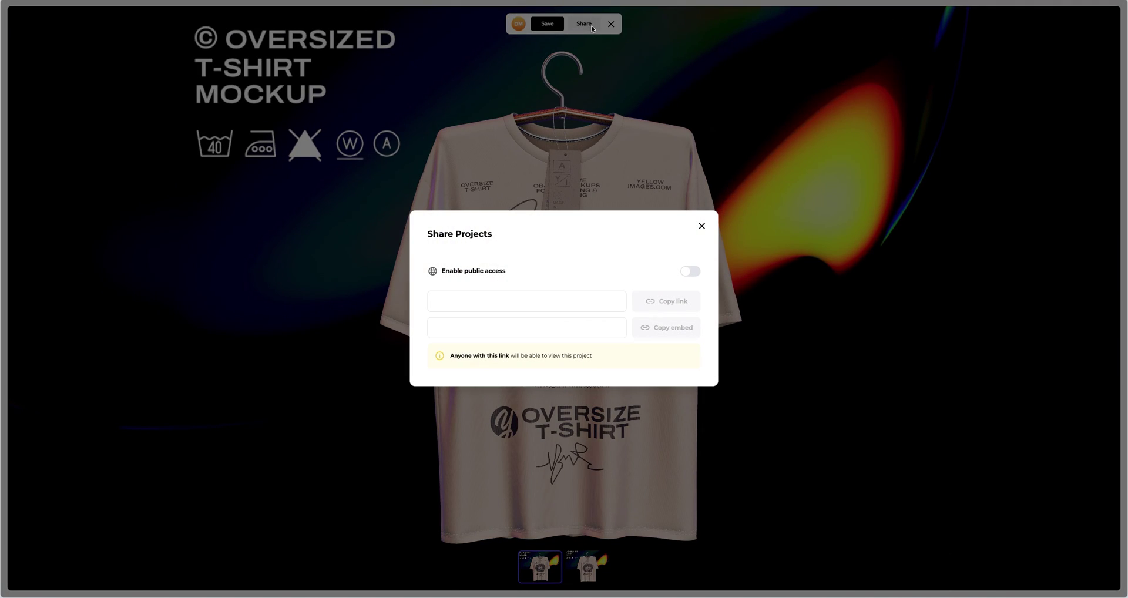
{"action": "left_click", "coordinate": [691, 271]}
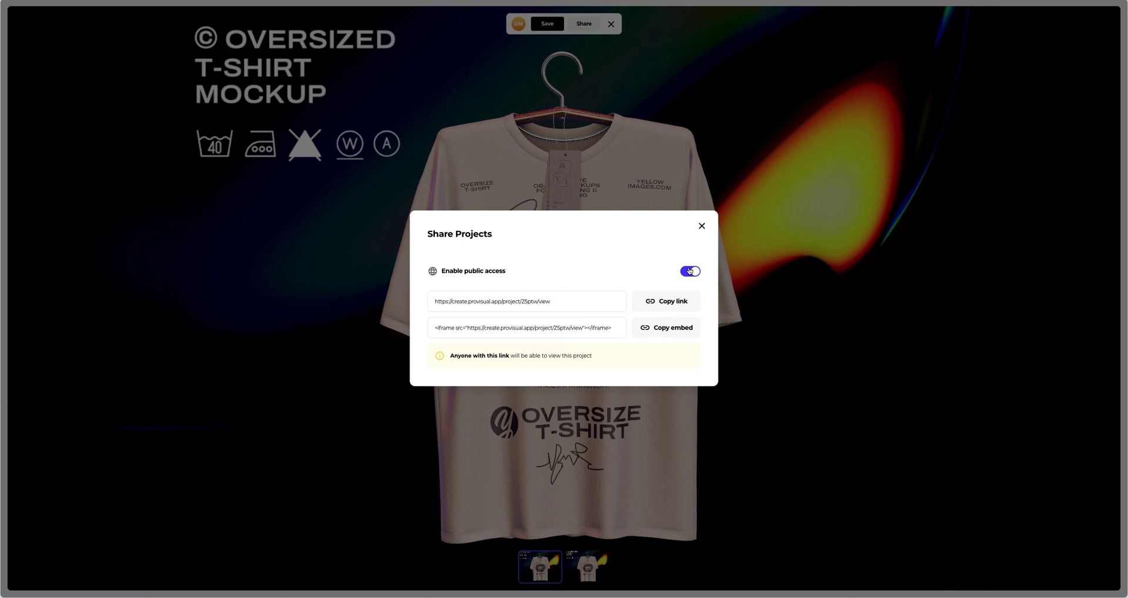